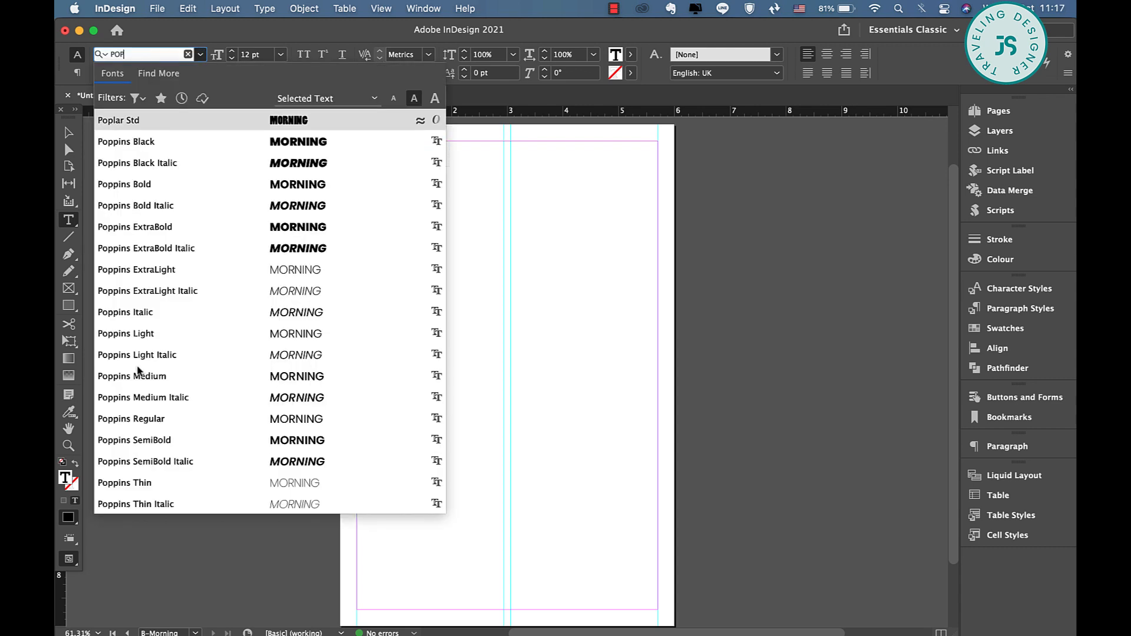
Format the word MORNING in Poppins Medium at 15 pt with tracking of 70.
{"action": "type", "text": "INS"}
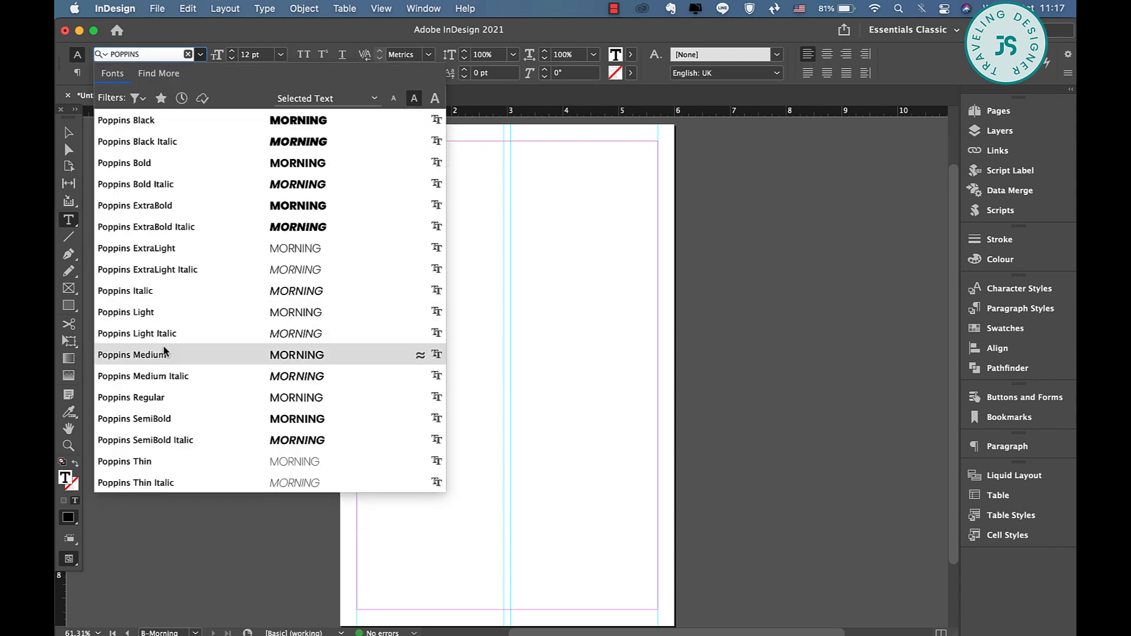
{"action": "left_click", "coordinate": [165, 356]}
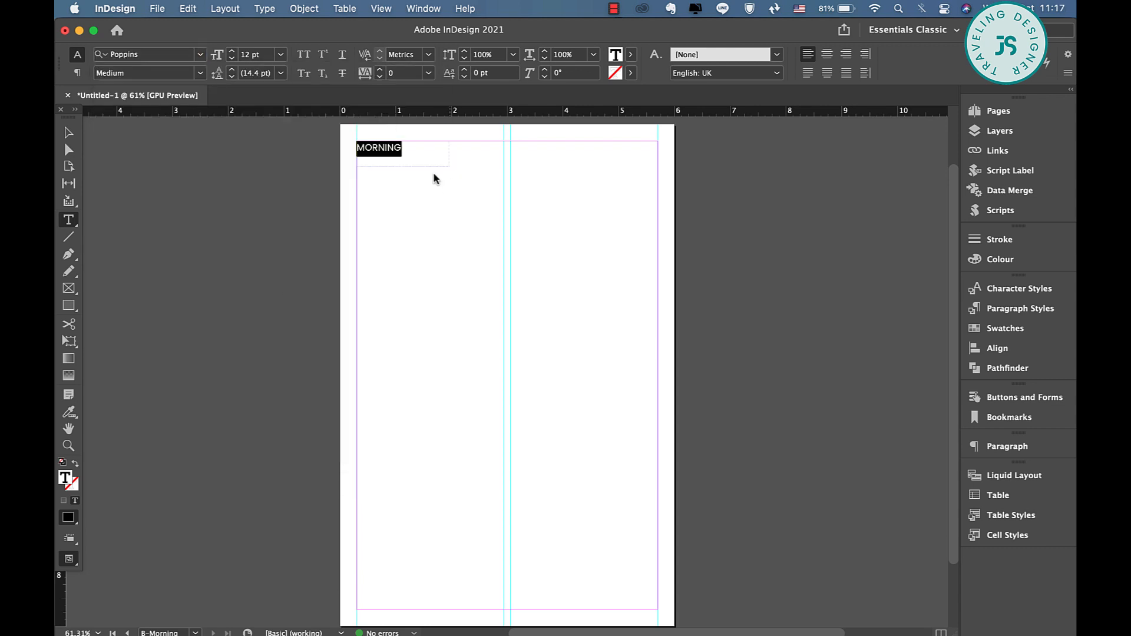
{"action": "left_click", "coordinate": [381, 69]}
{"action": "left_click", "coordinate": [380, 69]}
{"action": "left_click", "coordinate": [380, 69]}
{"action": "left_click", "coordinate": [380, 69]}
{"action": "left_click", "coordinate": [380, 69]}
{"action": "left_click", "coordinate": [380, 69]}
{"action": "left_click", "coordinate": [380, 68]}
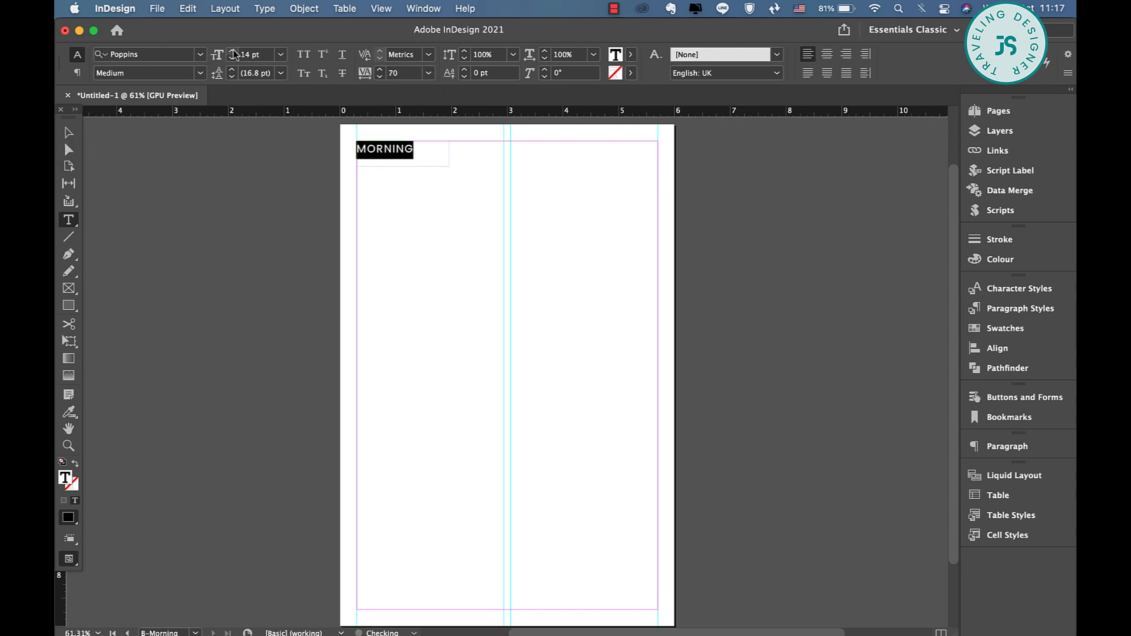
Duplicate the MORNING text frame right beside the original and change the copy's text to Routine.
{"action": "left_click", "coordinate": [68, 132]}
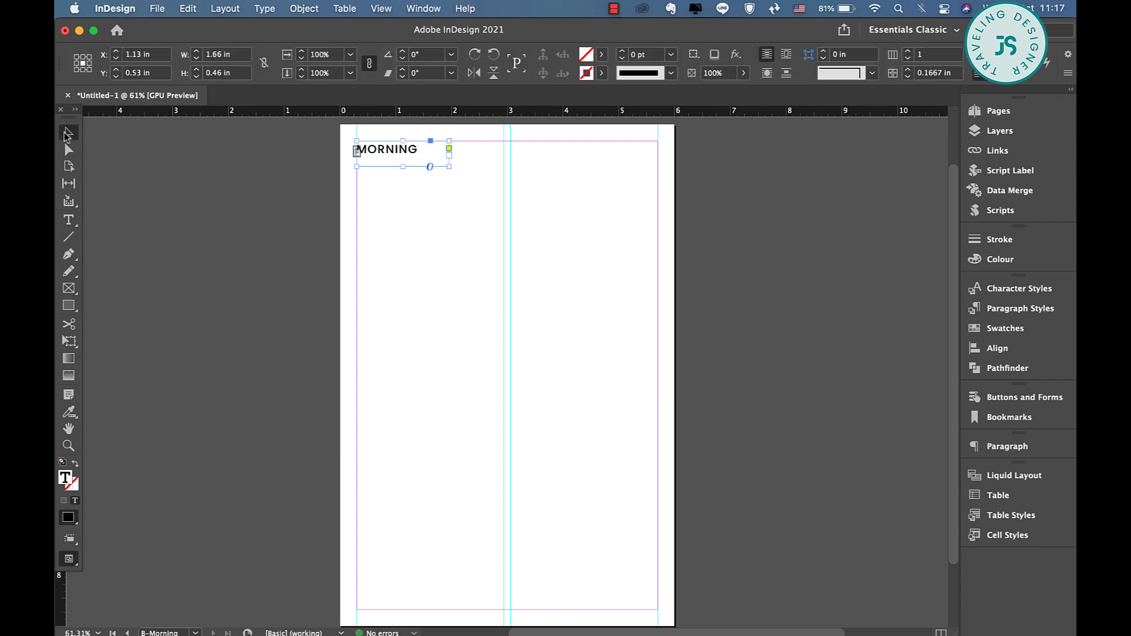
{"action": "double_click", "coordinate": [448, 167]}
{"action": "left_click_drag", "start_coordinate": [398, 152], "coordinate": [519, 184]}
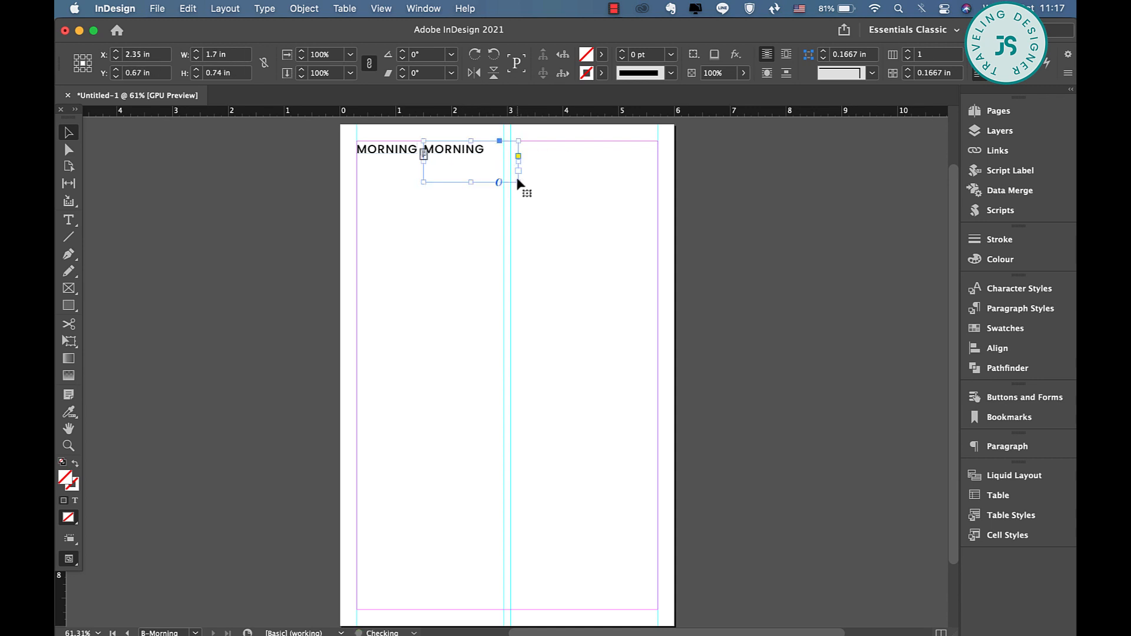
{"action": "double_click", "coordinate": [485, 152]}
{"action": "double_click", "coordinate": [480, 150]}
{"action": "type", "text": "Routine"}
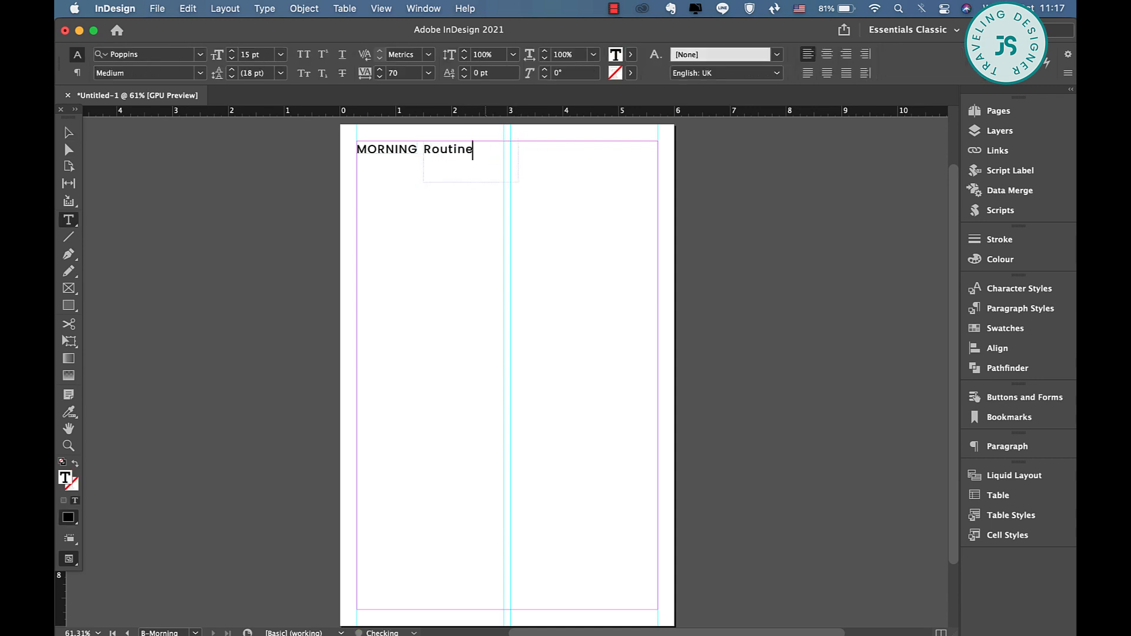
Set the word Routine in the Estele font and enlarge it to slightly above 20 pt.
{"action": "key", "text": "super+a"}
{"action": "left_click", "coordinate": [133, 55]}
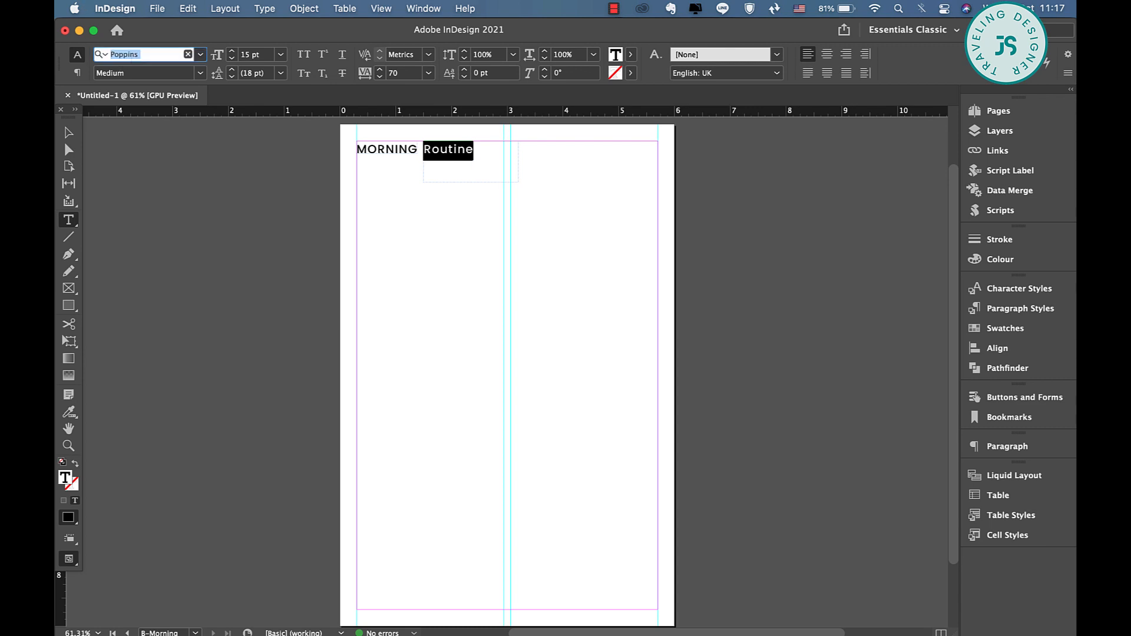
{"action": "type", "text": "este"}
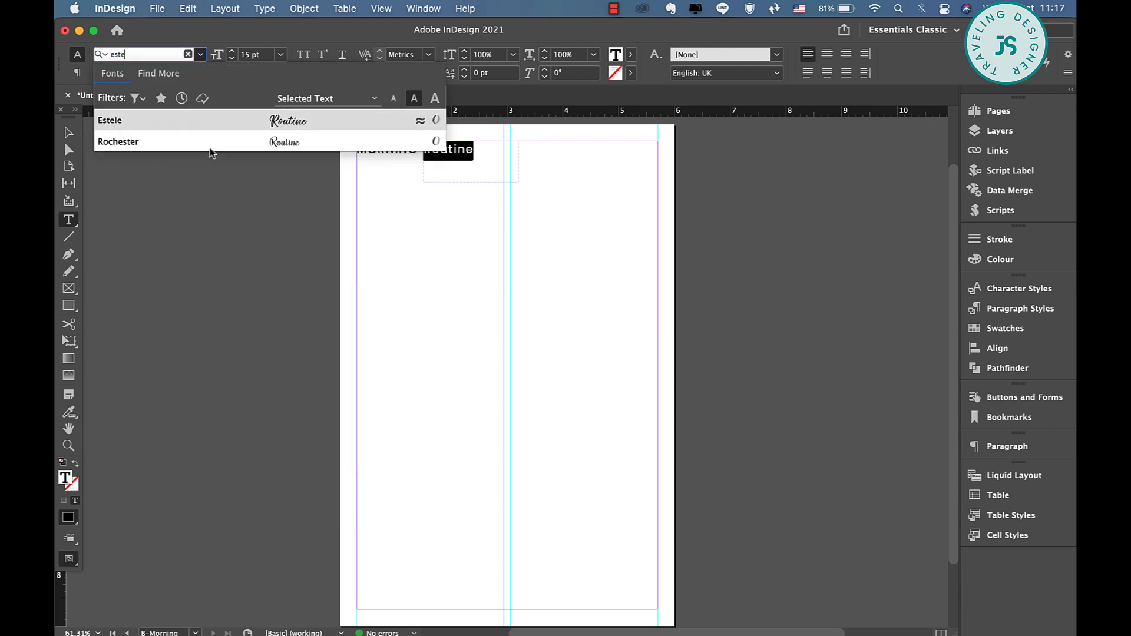
{"action": "left_click", "coordinate": [216, 126]}
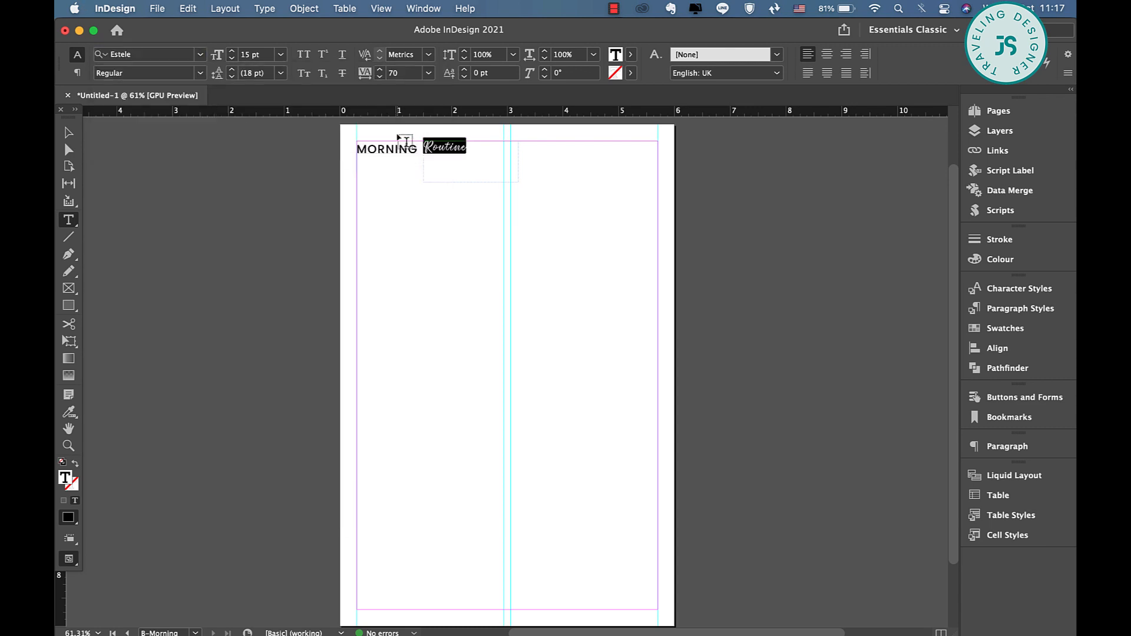
{"action": "left_click", "coordinate": [233, 52]}
{"action": "left_click", "coordinate": [233, 51]}
{"action": "left_click", "coordinate": [232, 51]}
{"action": "left_click", "coordinate": [232, 51]}
{"action": "left_click", "coordinate": [232, 51]}
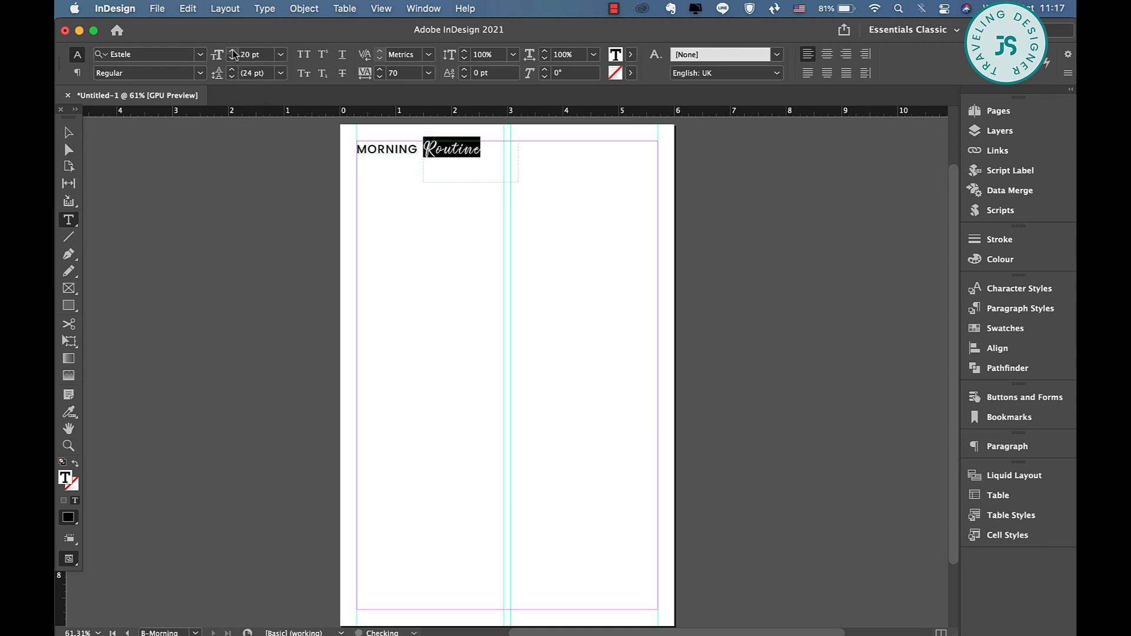
{"action": "left_click", "coordinate": [233, 52]}
{"action": "left_click", "coordinate": [233, 52]}
{"action": "key", "text": "Escape"}
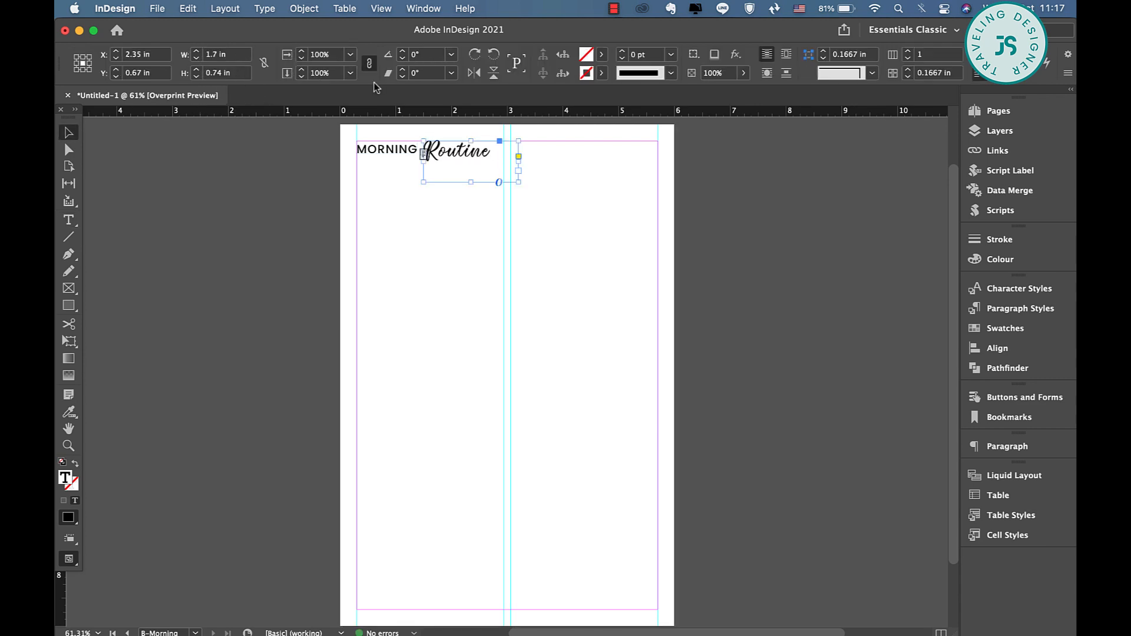
Fit the Routine frame to its text and move both title words together to the centre of the page top.
{"action": "double_click", "coordinate": [518, 182]}
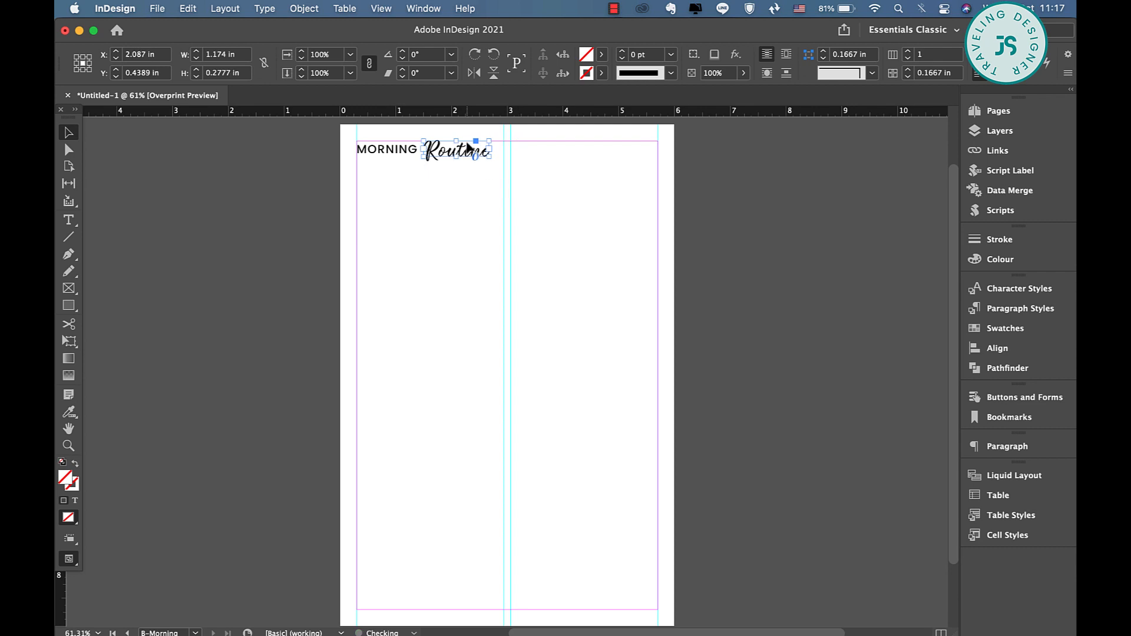
{"action": "left_click", "coordinate": [367, 154], "text": "shift"}
{"action": "left_click_drag", "start_coordinate": [370, 154], "coordinate": [530, 157]}
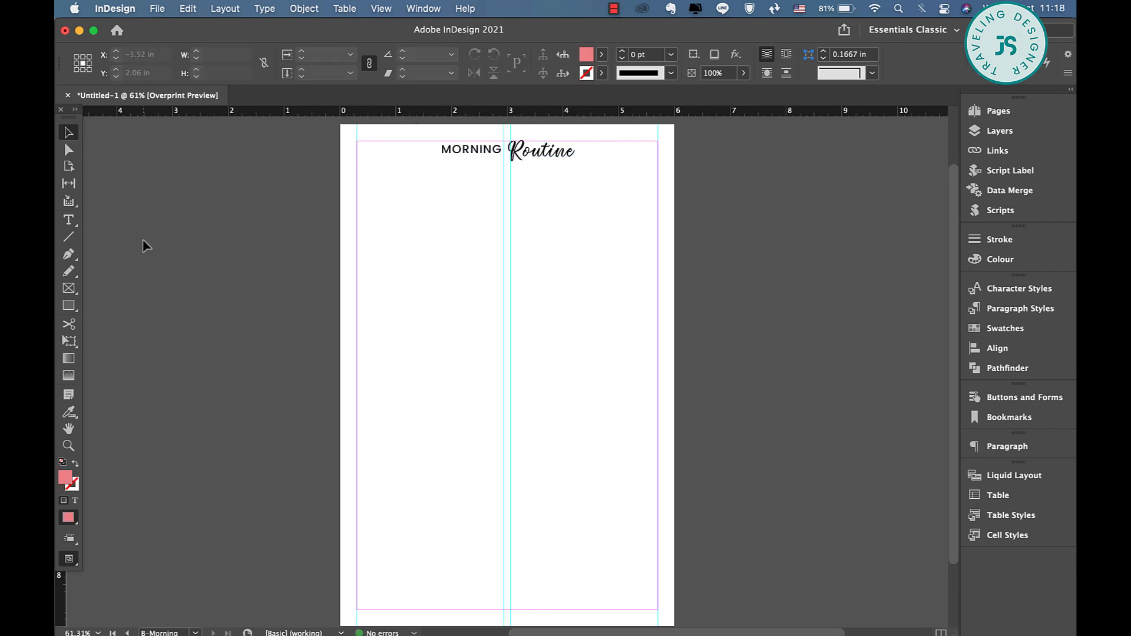
Draw a pink bar 2.6375 in wide and 0.36 in high across the left column just below the title.
{"action": "left_click", "coordinate": [68, 305]}
{"action": "left_click_drag", "start_coordinate": [357, 167], "coordinate": [502, 186]}
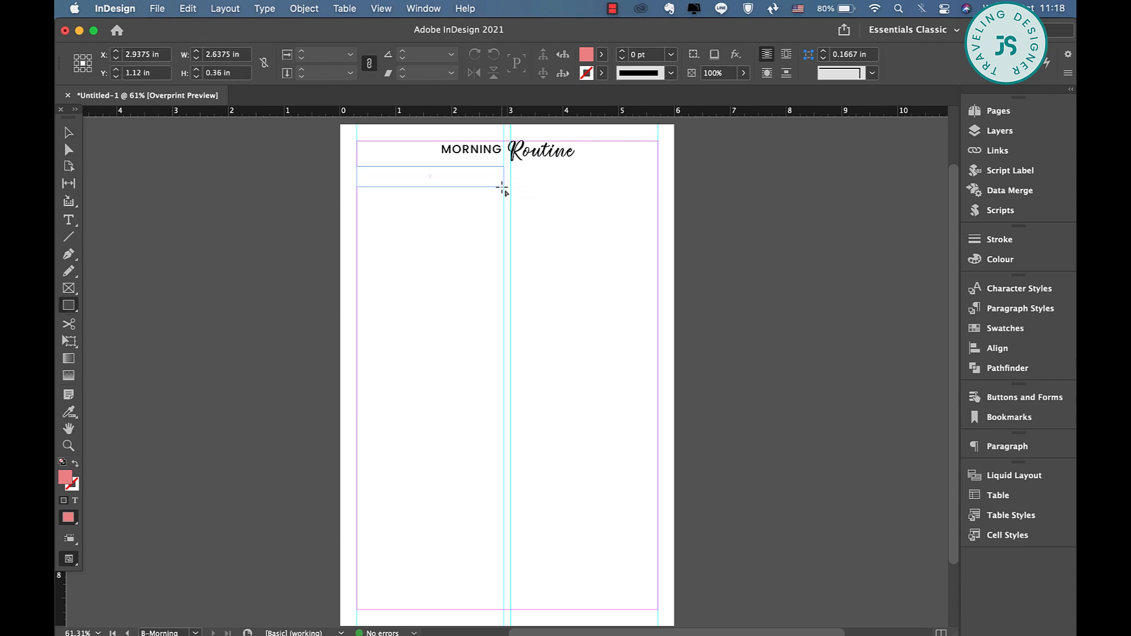
{"action": "key", "text": "v"}
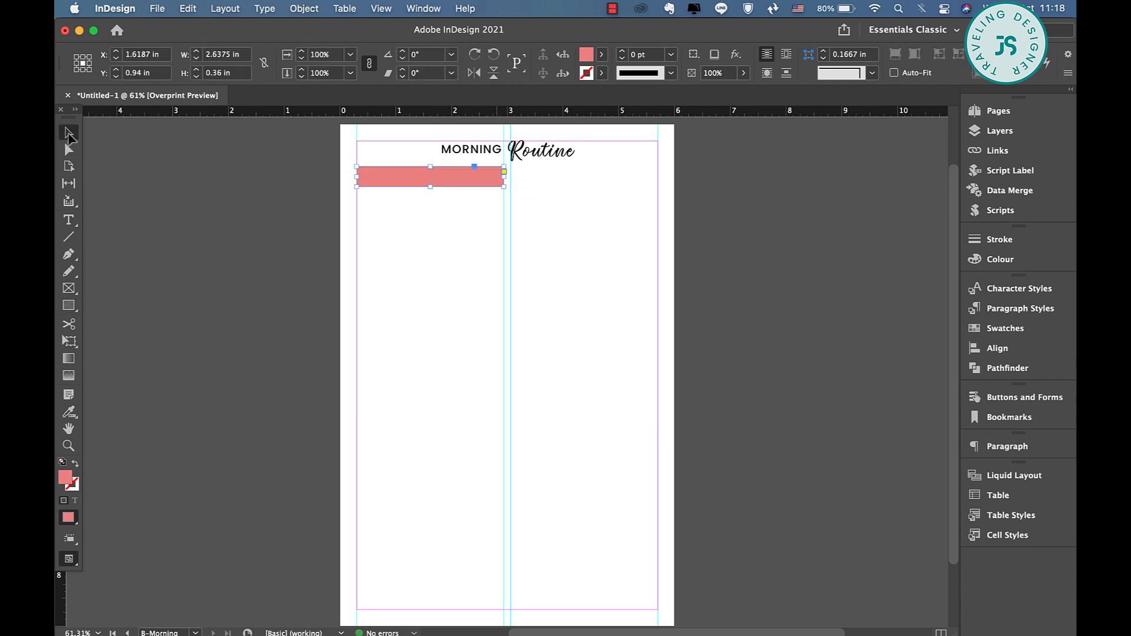
{"action": "key", "text": "t"}
{"action": "left_click", "coordinate": [68, 132]}
Duplicate the MORNING text into the empty area below the pink bar and set the copy to 12 pt.
{"action": "left_click", "coordinate": [471, 151]}
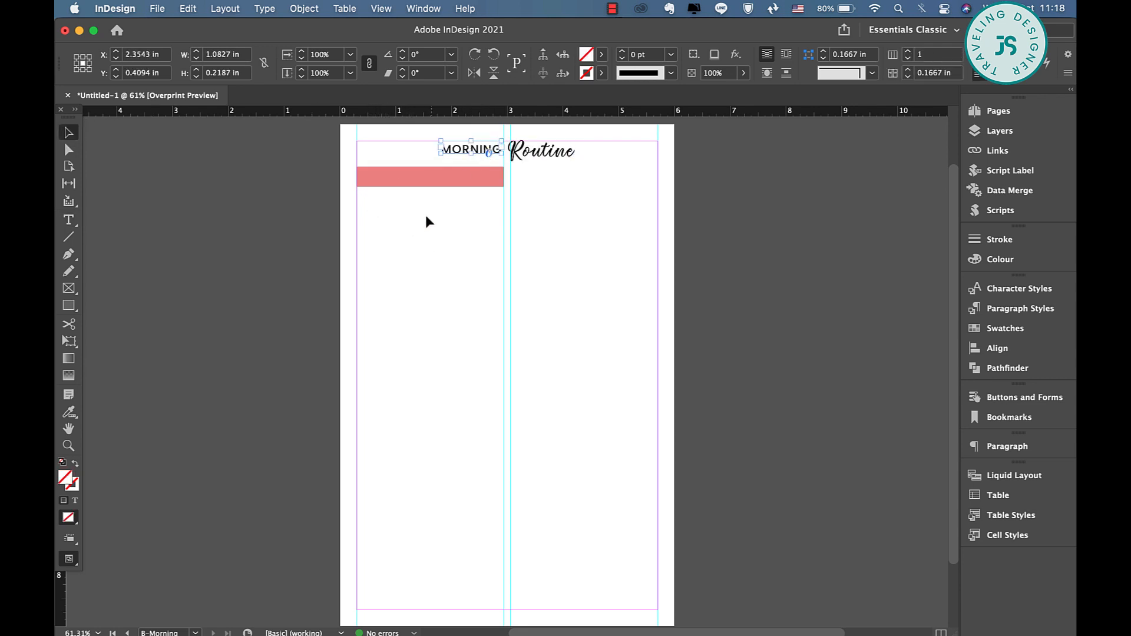
{"action": "left_click_drag", "start_coordinate": [471, 149], "coordinate": [456, 219]}
{"action": "double_click", "coordinate": [452, 214]}
{"action": "left_click", "coordinate": [232, 59]}
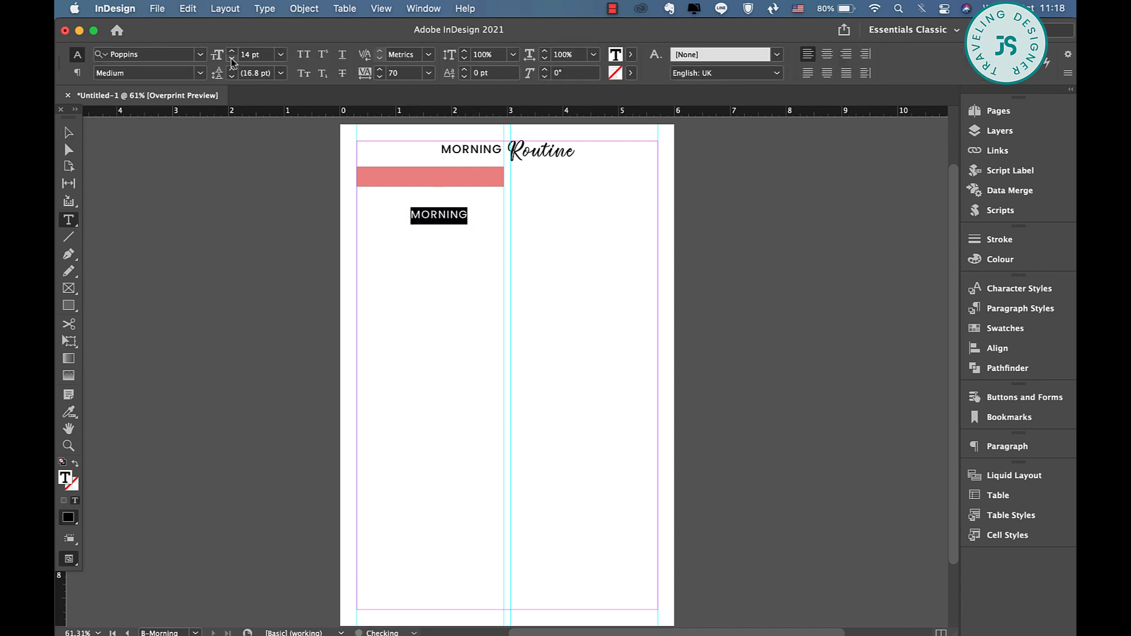
{"action": "left_click", "coordinate": [232, 58]}
{"action": "left_click", "coordinate": [232, 58]}
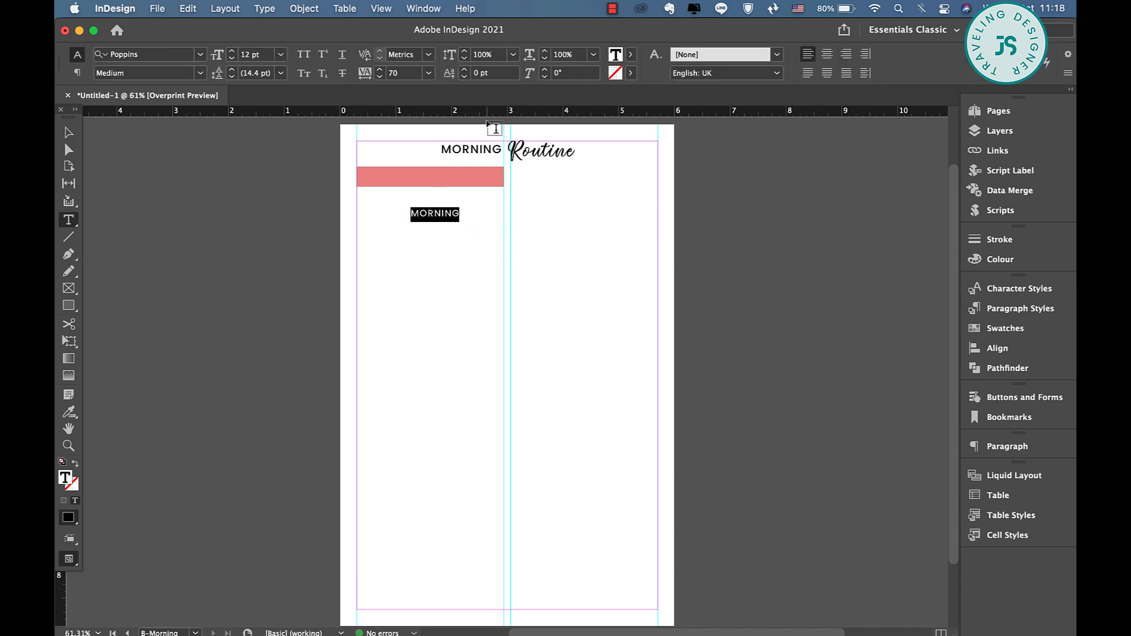
Replace the copied text with MOTIVATION TO WAKE UP and widen its frame to about the left column's width.
{"action": "type", "text": "MOTIVA-"}
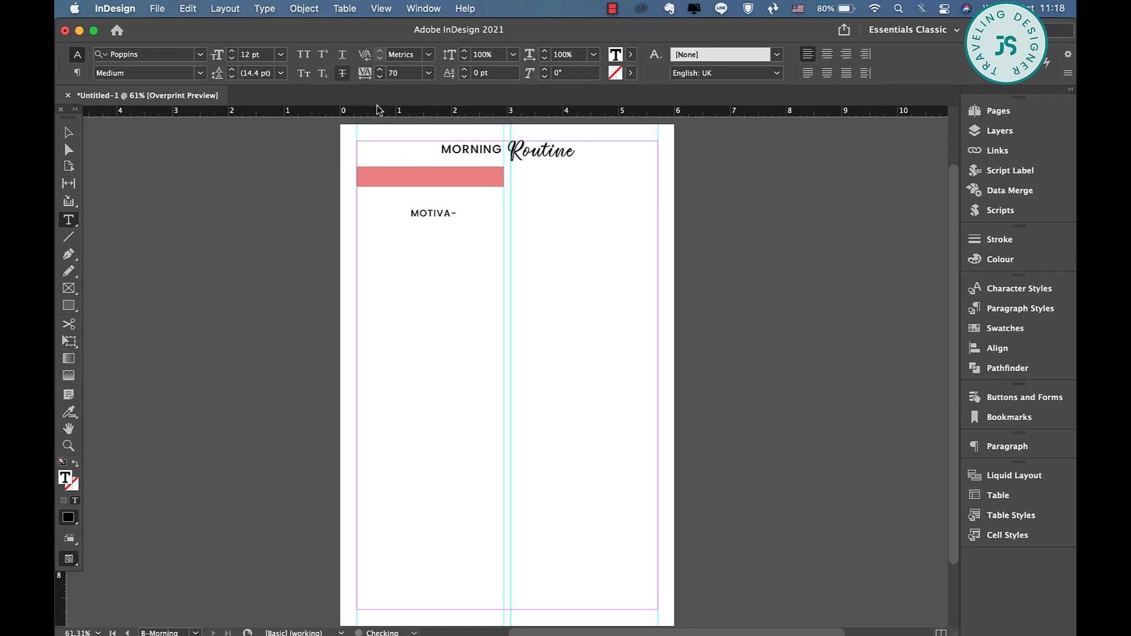
{"action": "key", "text": "Escape"}
{"action": "left_click_drag", "start_coordinate": [411, 217], "coordinate": [353, 216]}
{"action": "left_click_drag", "start_coordinate": [473, 220], "coordinate": [502, 222]}
Centre-align the MOTIVATION TO WAKE UP text and set its fill colour to Paper.
{"action": "double_click", "coordinate": [490, 216]}
{"action": "key", "text": "super+a"}
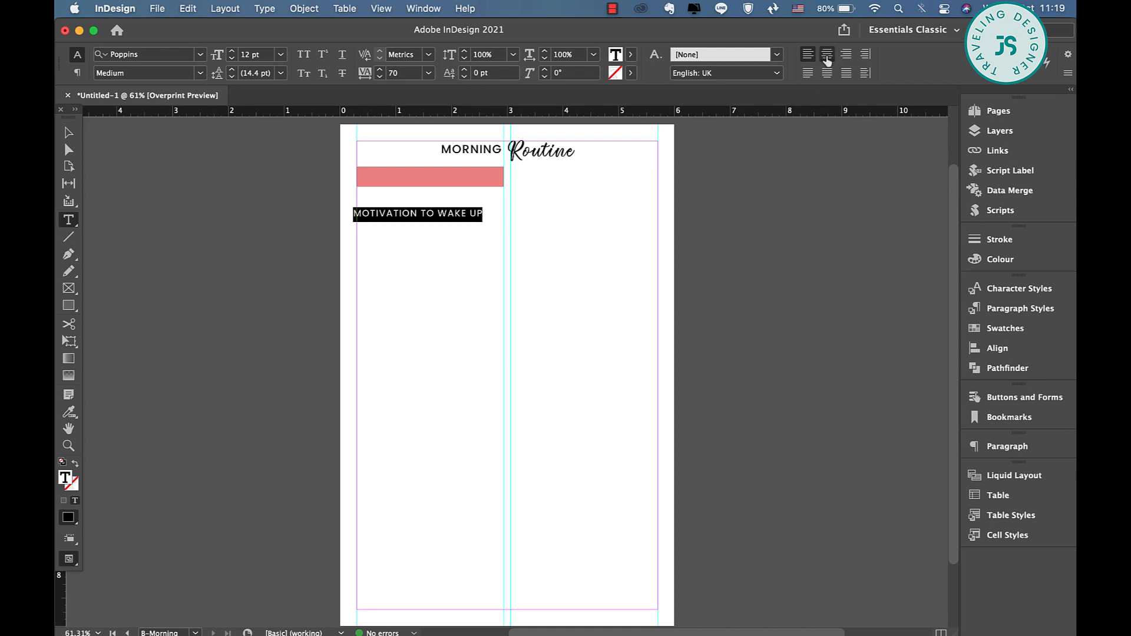
{"action": "left_click", "coordinate": [826, 53]}
{"action": "left_click", "coordinate": [616, 55]}
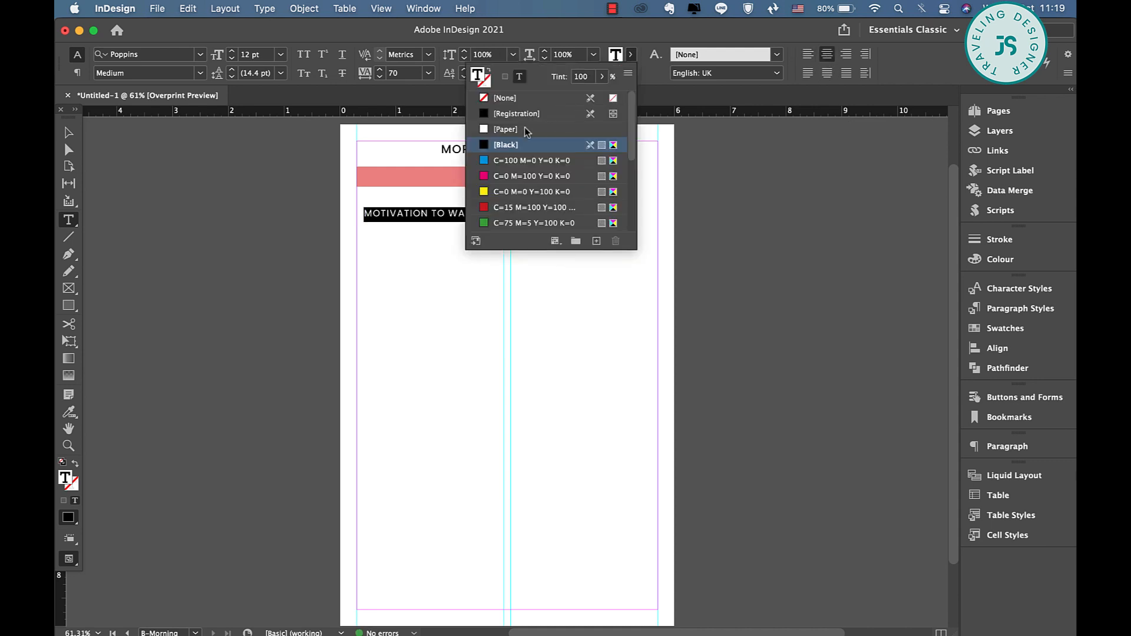
{"action": "left_click", "coordinate": [505, 129]}
{"action": "key", "text": "Escape"}
Place the MOTIVATION TO WAKE UP text on the pink bar, matching the bar's width and centring it vertically.
{"action": "left_click_drag", "start_coordinate": [447, 207], "coordinate": [449, 174]}
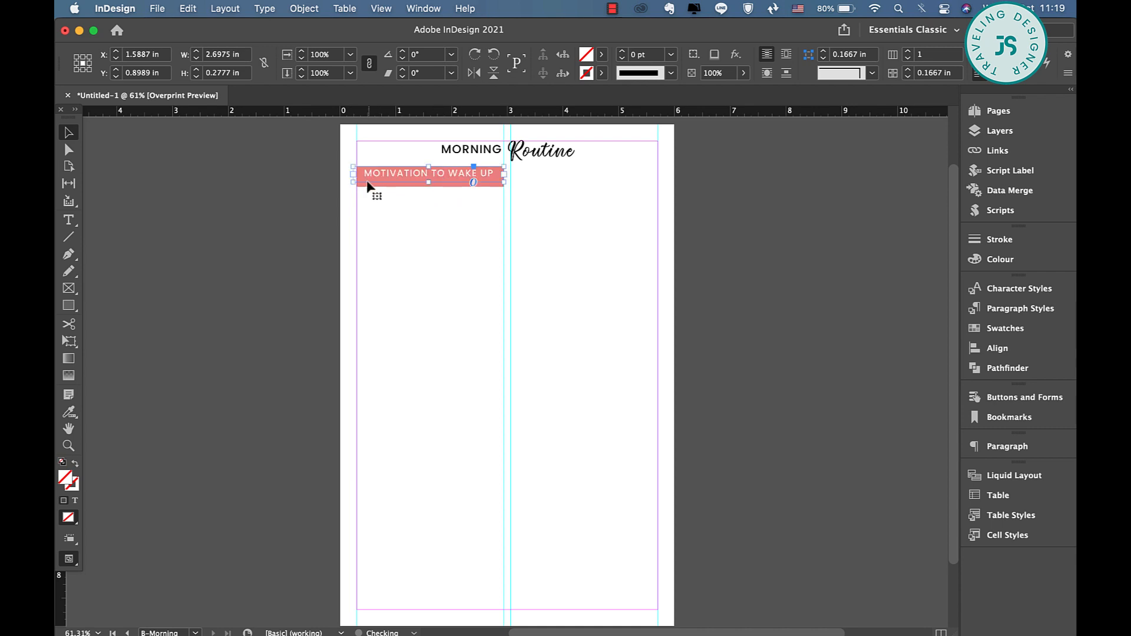
{"action": "left_click_drag", "start_coordinate": [354, 174], "coordinate": [357, 175]}
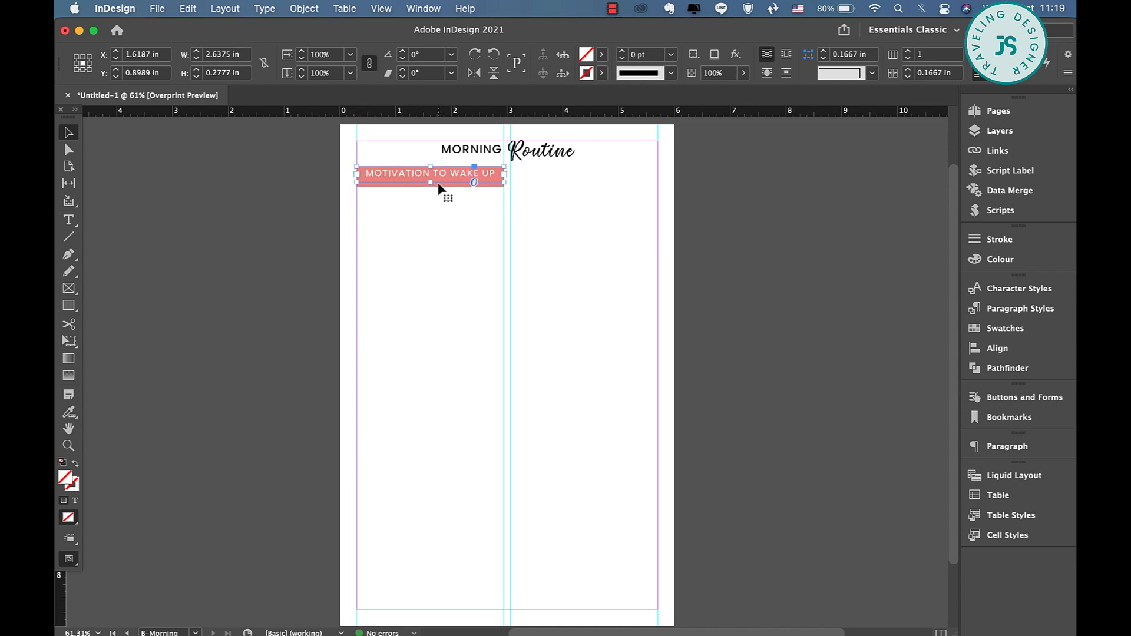
{"action": "key", "text": "Down"}
{"action": "key", "text": "Down"}
{"action": "key", "text": "Down"}
{"action": "key", "text": "Down"}
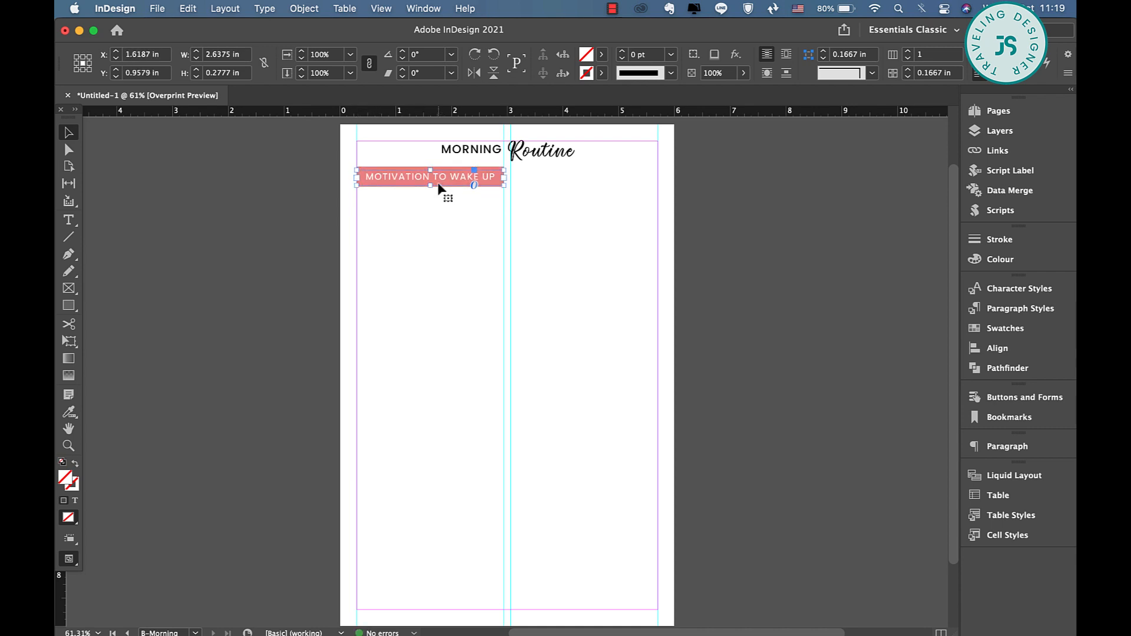
{"action": "left_click", "coordinate": [418, 221]}
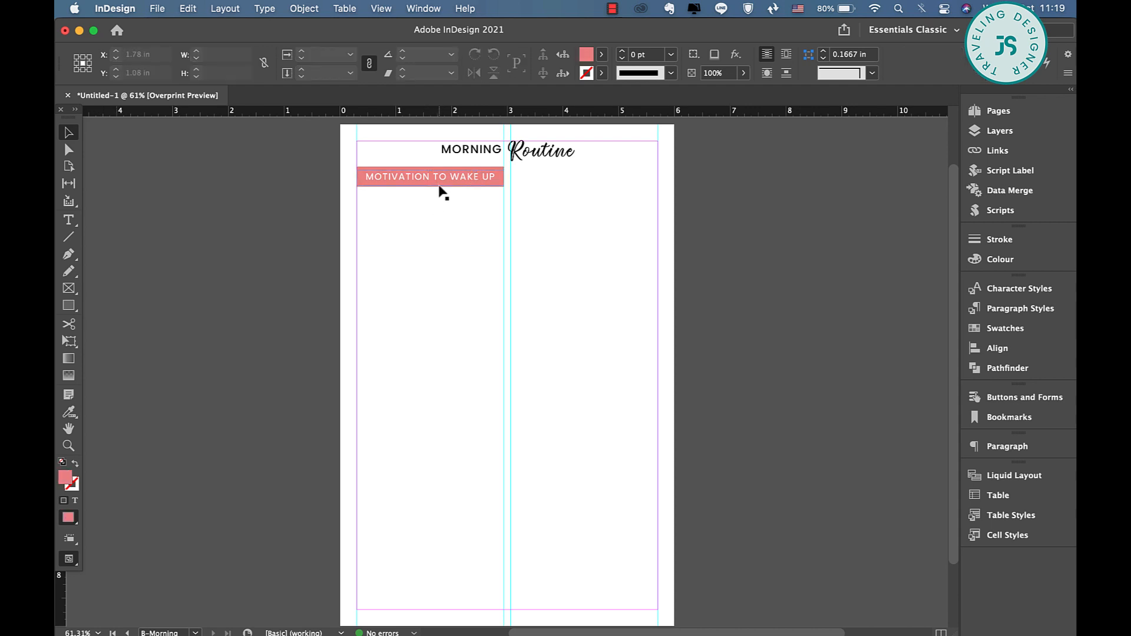
Add a copy of the pink bar just below it, enlarged to 2.6375 in wide and 1.66 in high.
{"action": "left_click", "coordinate": [454, 174]}
{"action": "left_click", "coordinate": [457, 171], "text": "super"}
{"action": "left_click_drag", "start_coordinate": [456, 172], "coordinate": [430, 283]}
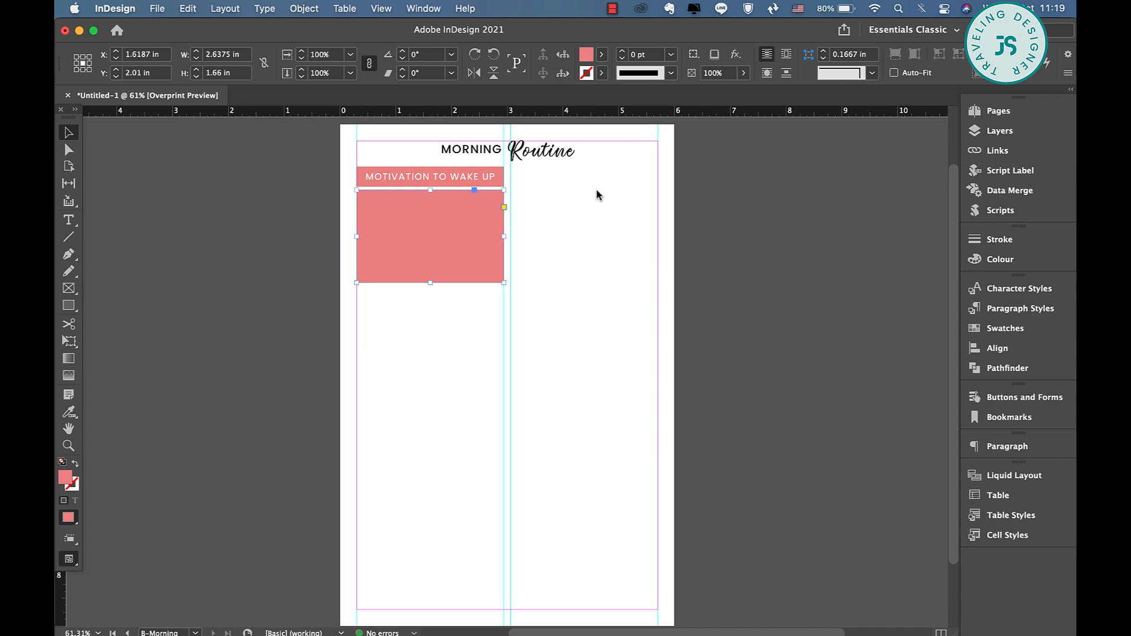
Lighten the large pink box by setting its fill tint to about 41%.
{"action": "left_click", "coordinate": [601, 55]}
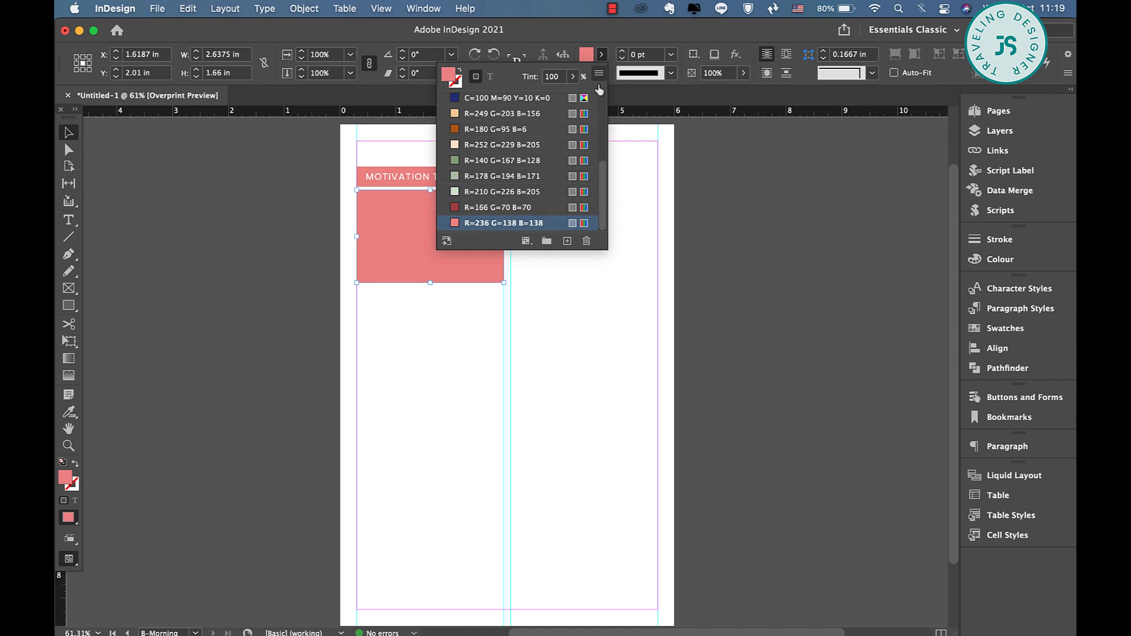
{"action": "left_click", "coordinate": [573, 77]}
{"action": "left_click_drag", "start_coordinate": [575, 95], "coordinate": [530, 96]}
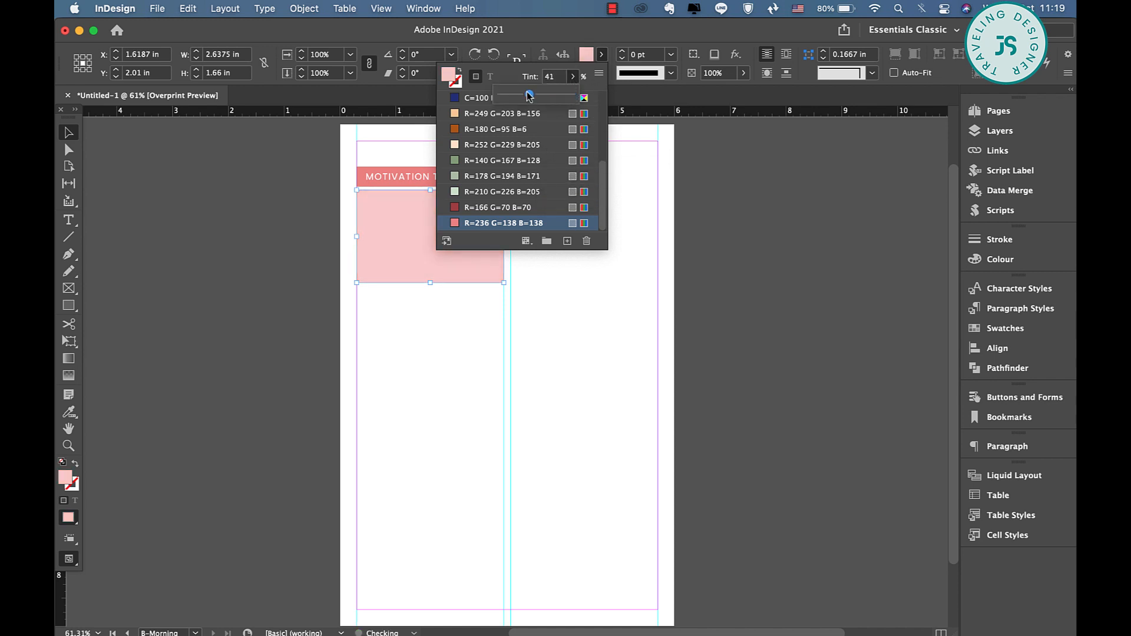
{"action": "left_click", "coordinate": [69, 134]}
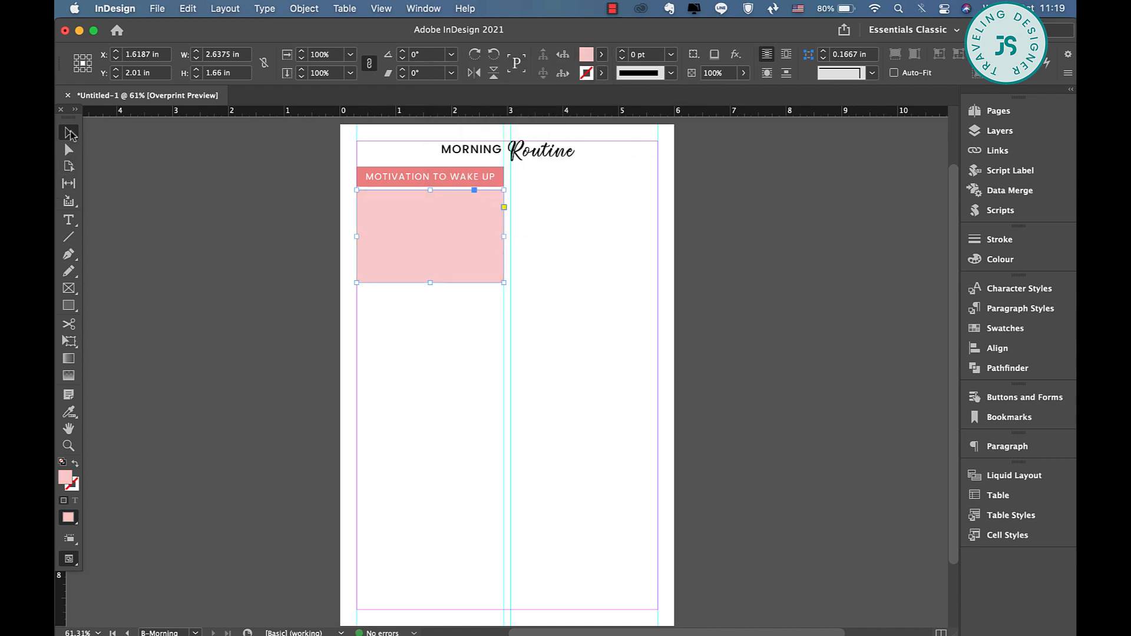
Nudge the light pink box up to leave only a narrow gap beneath the heading bar.
{"action": "key", "text": "Down"}
{"action": "key", "text": "Up"}
{"action": "key", "text": "Up"}
{"action": "key", "text": "Up"}
{"action": "left_click", "coordinate": [464, 370]}
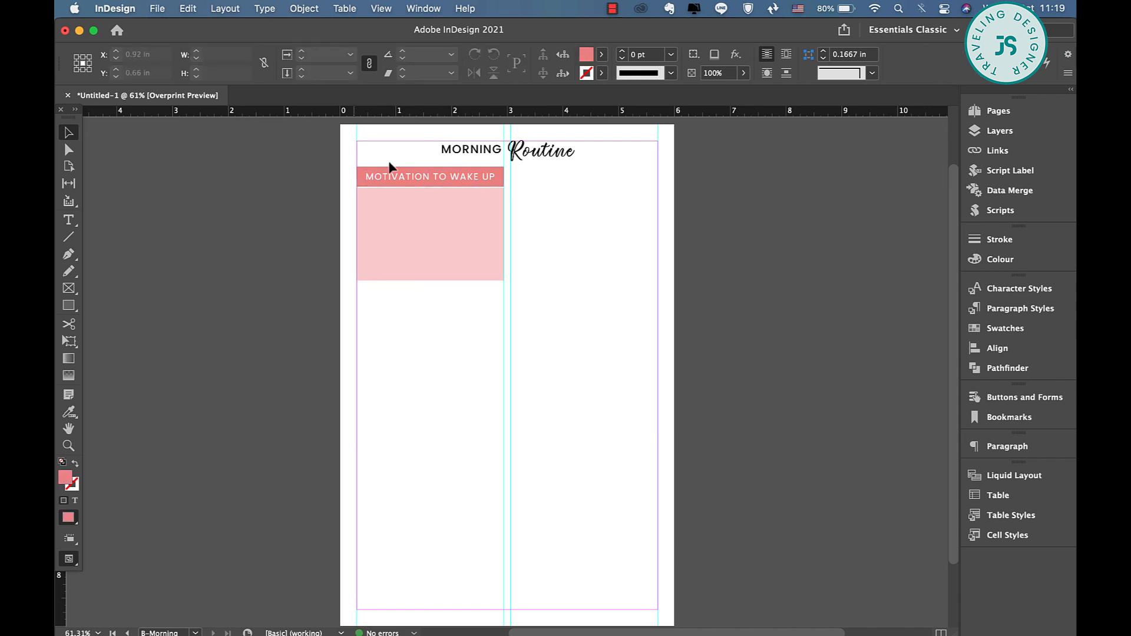
Duplicate the heading bar with its text directly below the light pink box and change the copy's text to MORNING PRIORITIES.
{"action": "left_click_drag", "start_coordinate": [422, 171], "coordinate": [423, 171]}
{"action": "left_click_drag", "start_coordinate": [333, 173], "coordinate": [446, 300]}
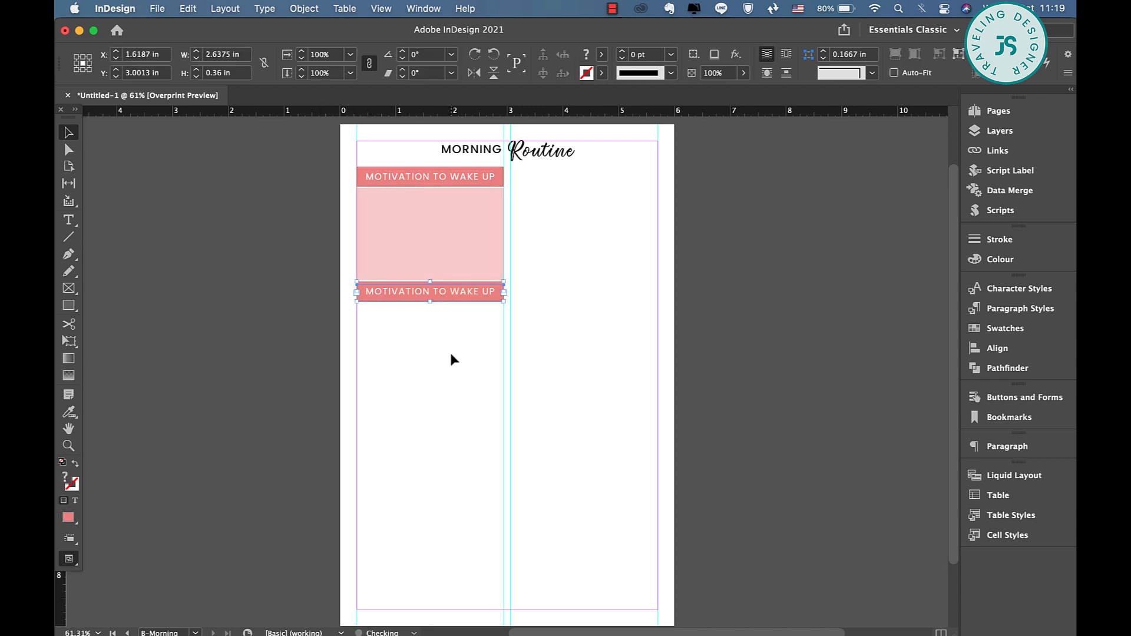
{"action": "triple_click", "coordinate": [454, 291]}
{"action": "type", "text": "MORNING PRIIO"}
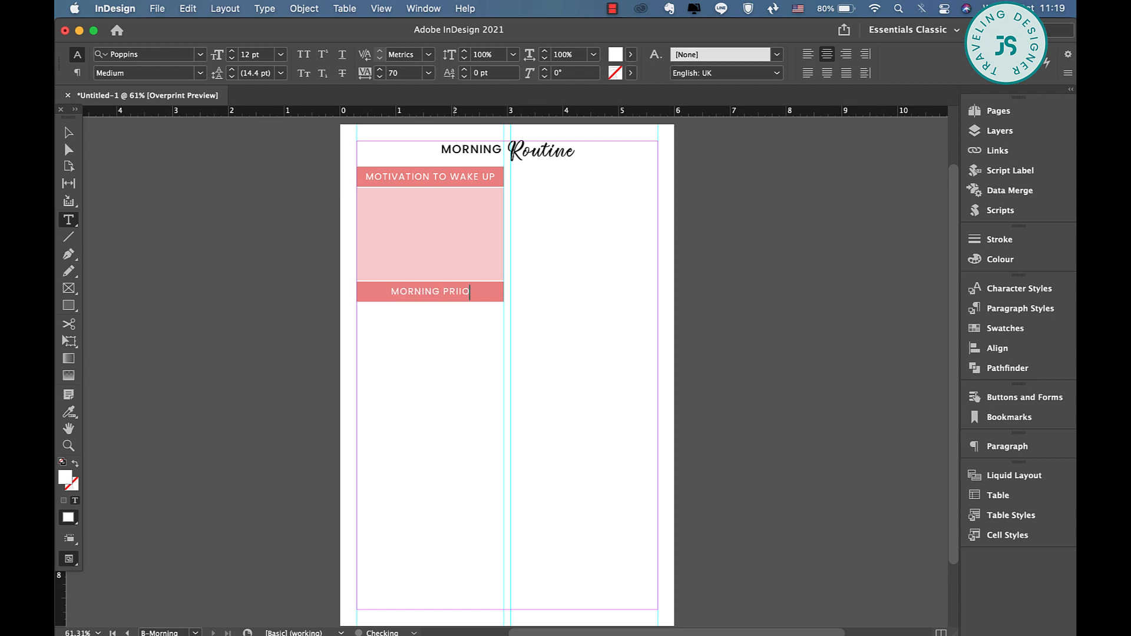
{"action": "key", "text": "BackSpace"}
{"action": "key", "text": "BackSpace"}
{"action": "type", "text": "ORITIES"}
{"action": "left_click", "coordinate": [69, 133]}
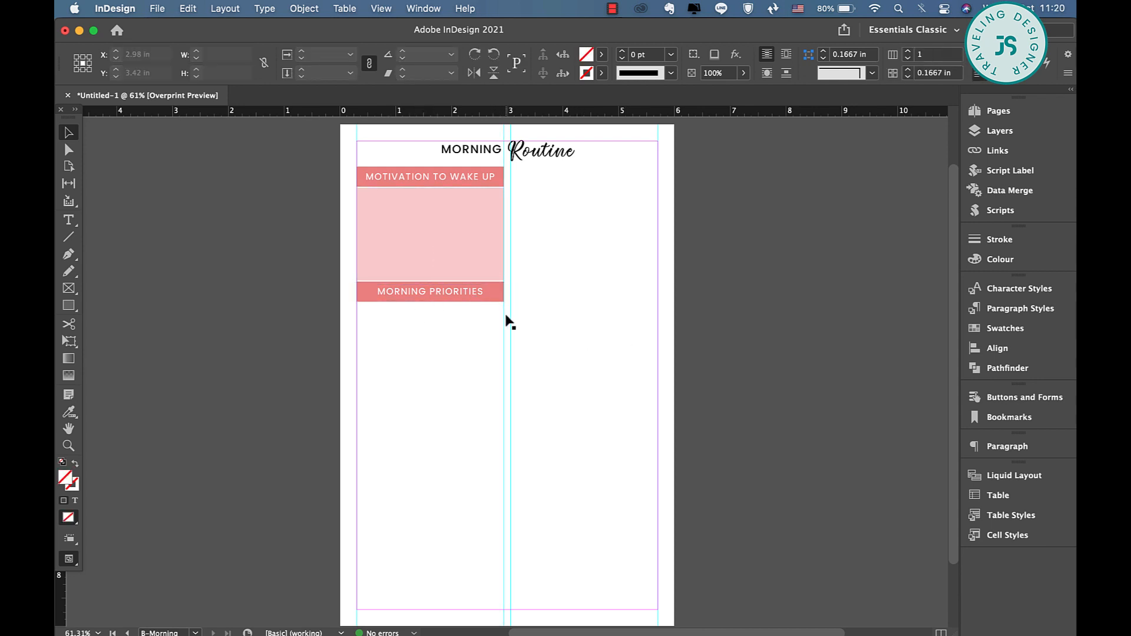
{"action": "left_click", "coordinate": [490, 281]}
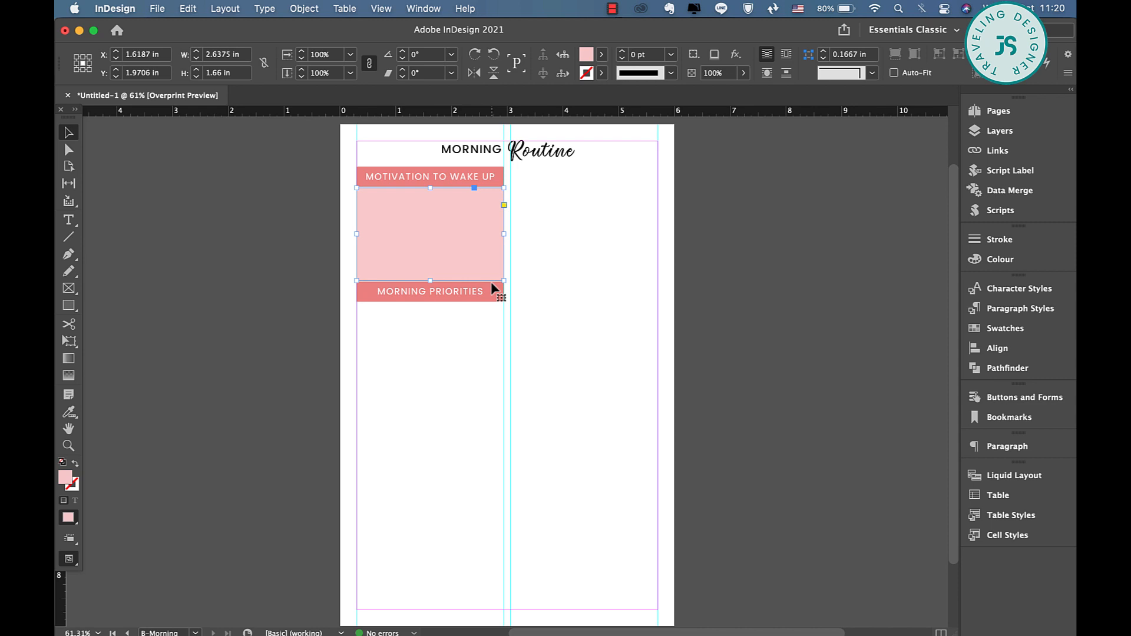
{"action": "left_click", "coordinate": [493, 288]}
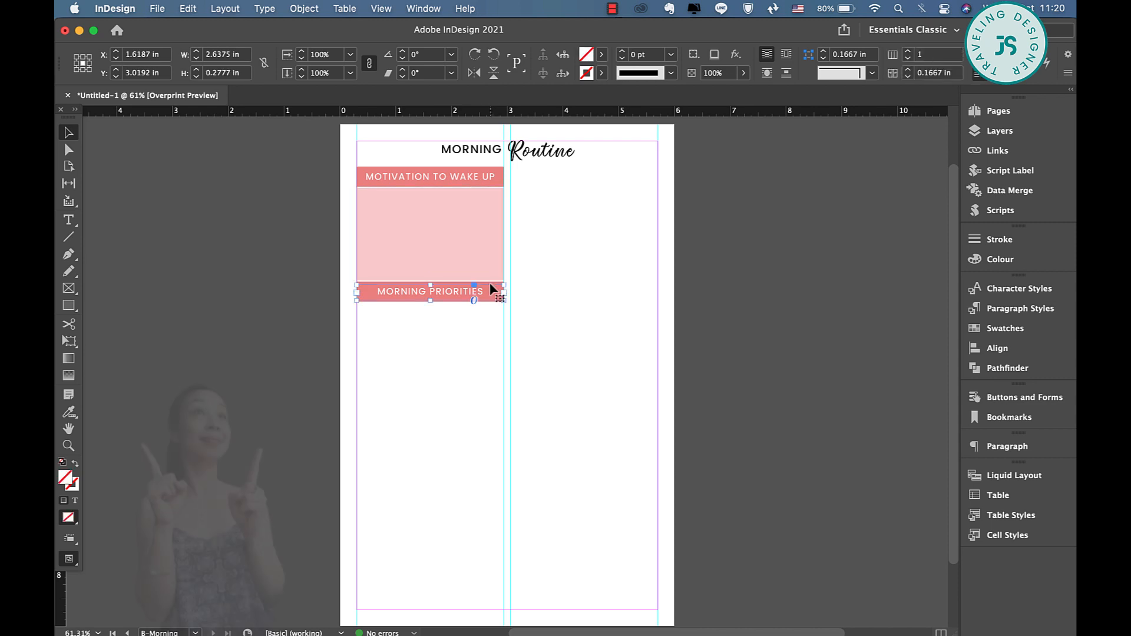
Duplicate the light pink box just below the MORNING PRIORITIES bar and shorten the copy to about 0.44 in high.
{"action": "left_click_drag", "start_coordinate": [450, 245], "coordinate": [451, 359]}
{"action": "key", "text": "Up"}
{"action": "key", "text": "Up"}
{"action": "key", "text": "Up"}
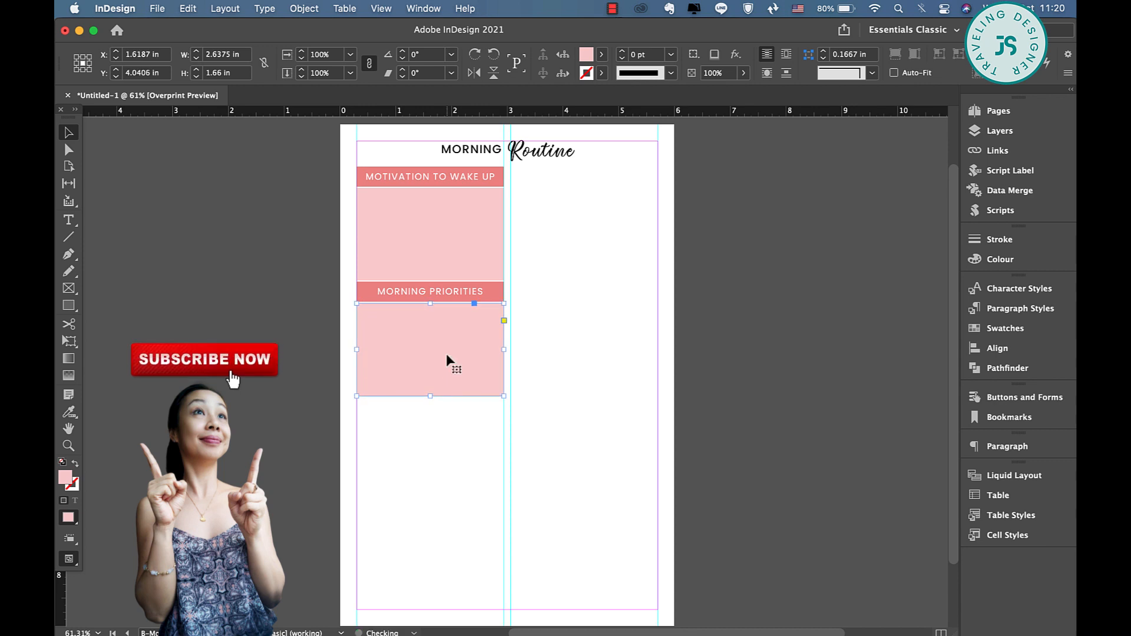
{"action": "left_click_drag", "start_coordinate": [432, 393], "coordinate": [429, 328]}
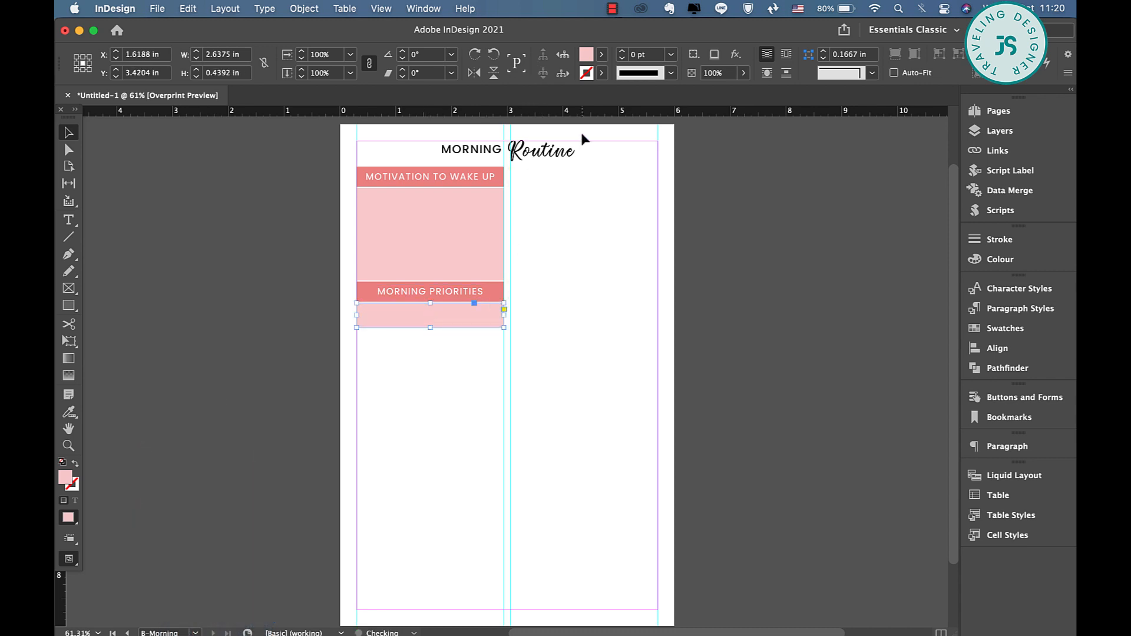
Give the short box a 1 pt stroke in R=236 G=138 B=138 and nudge it slightly down from the heading bar.
{"action": "left_click", "coordinate": [602, 73]}
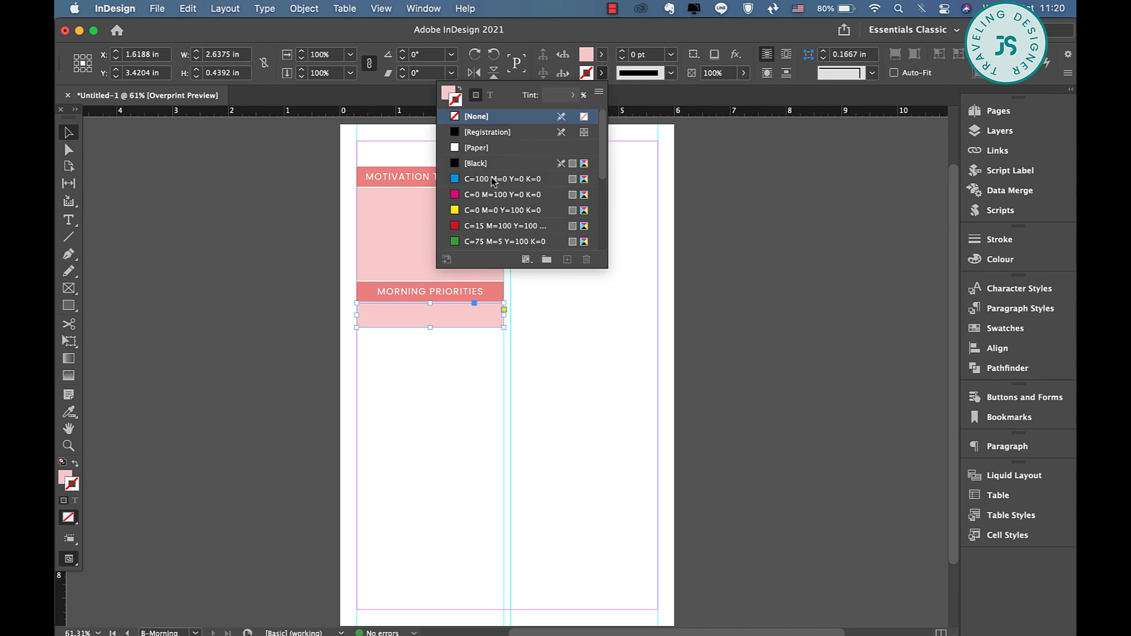
{"action": "scroll", "coordinate": [501, 195], "scroll_direction": "down", "scroll_amount": 5}
{"action": "left_click", "coordinate": [460, 243]}
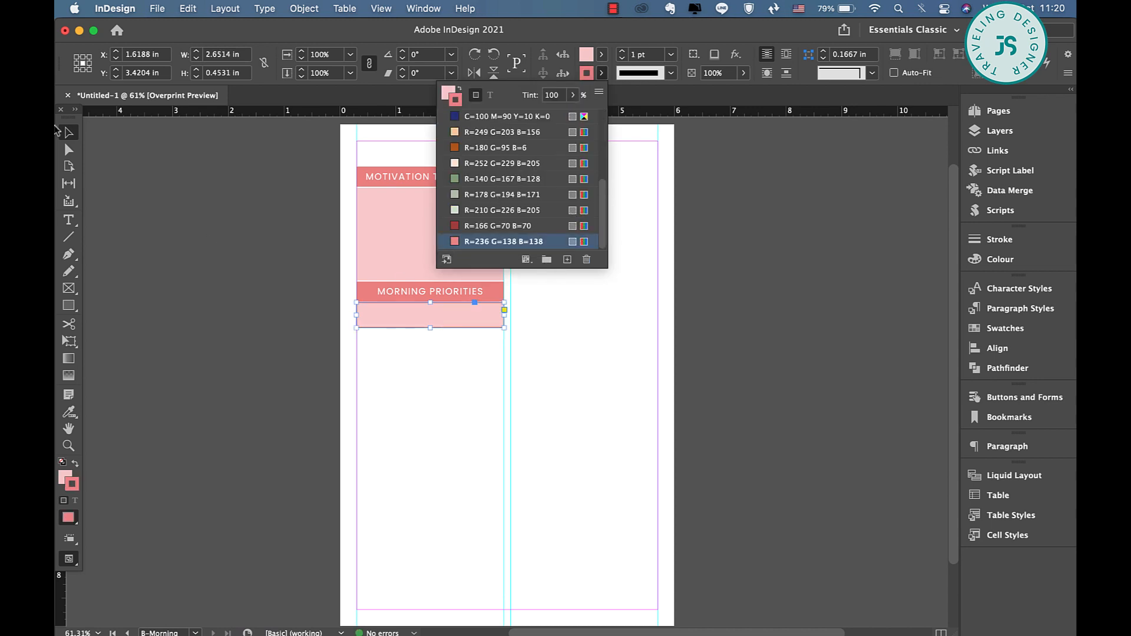
{"action": "left_click", "coordinate": [69, 135]}
{"action": "key", "text": "Down"}
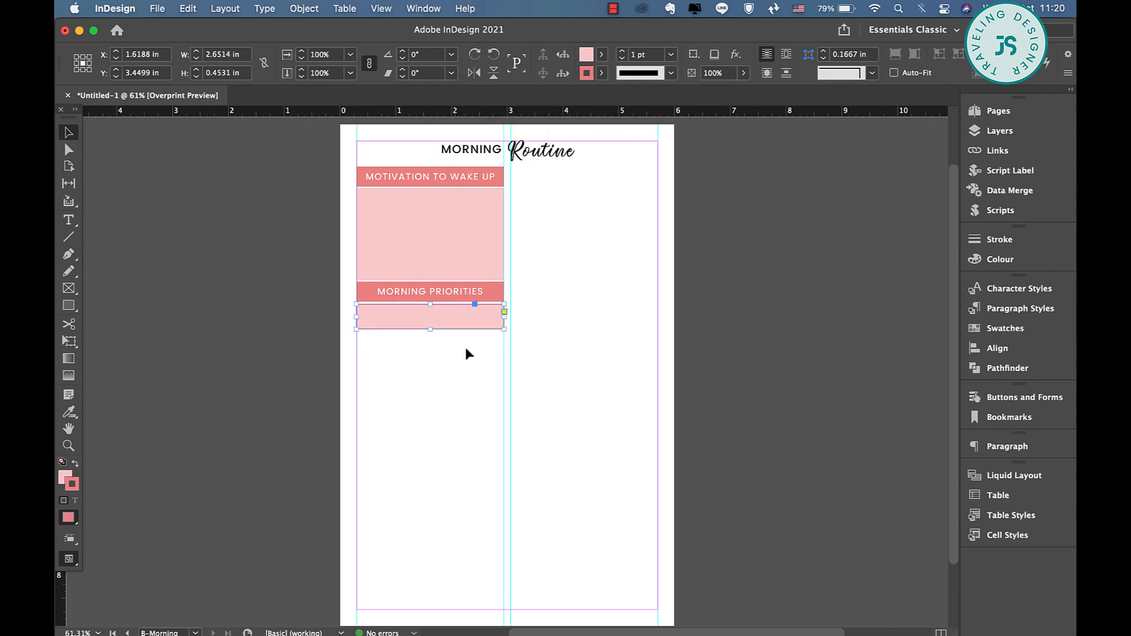
Stack two copies of the outlined box beneath it, nudging them to leave narrow gaps between the three rows.
{"action": "left_click_drag", "start_coordinate": [443, 323], "coordinate": [444, 377]}
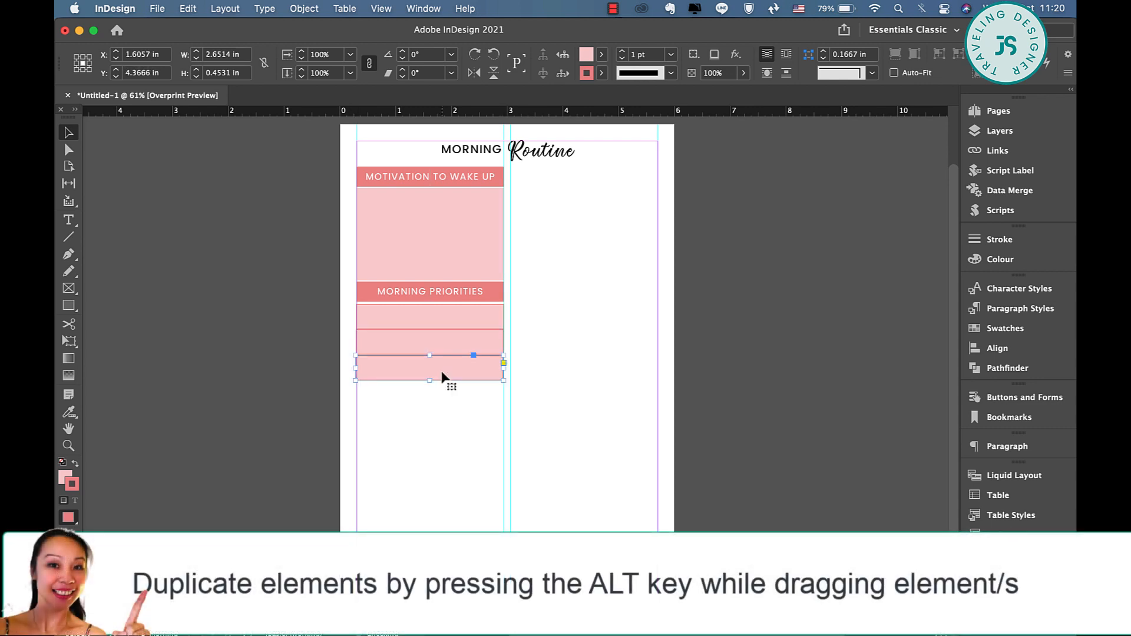
{"action": "key", "text": "Right"}
{"action": "key", "text": "Down"}
{"action": "left_click", "coordinate": [449, 344]}
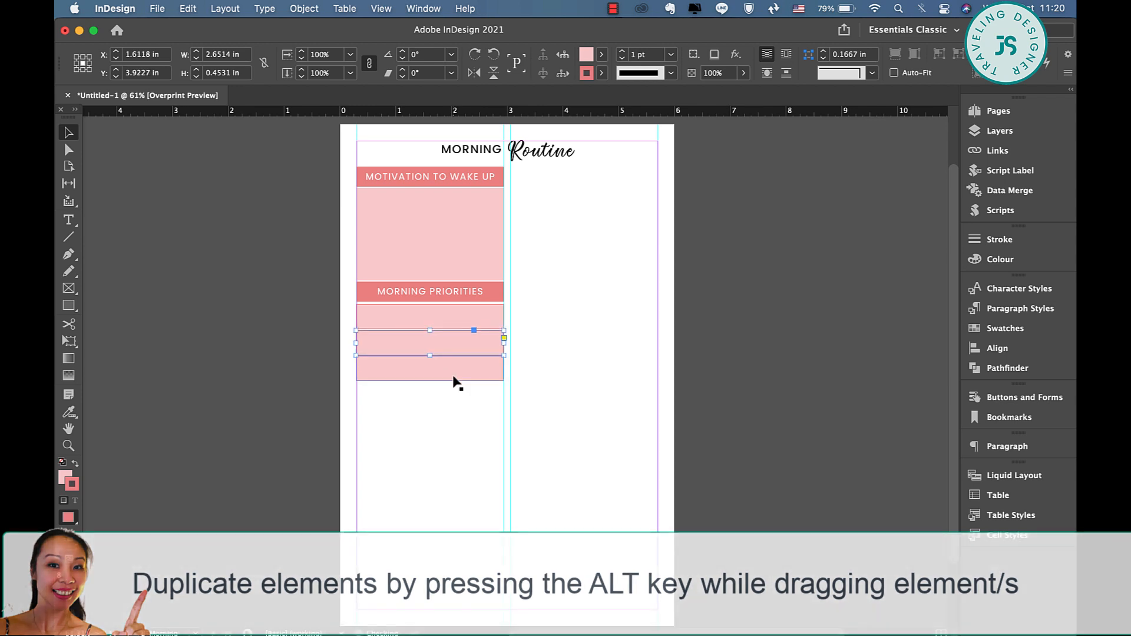
{"action": "left_click", "coordinate": [457, 366]}
Align the three outlined rows under MORNING PRIORITIES along their left edges.
{"action": "left_click_drag", "start_coordinate": [349, 322], "coordinate": [408, 399]}
{"action": "left_click", "coordinate": [997, 349]}
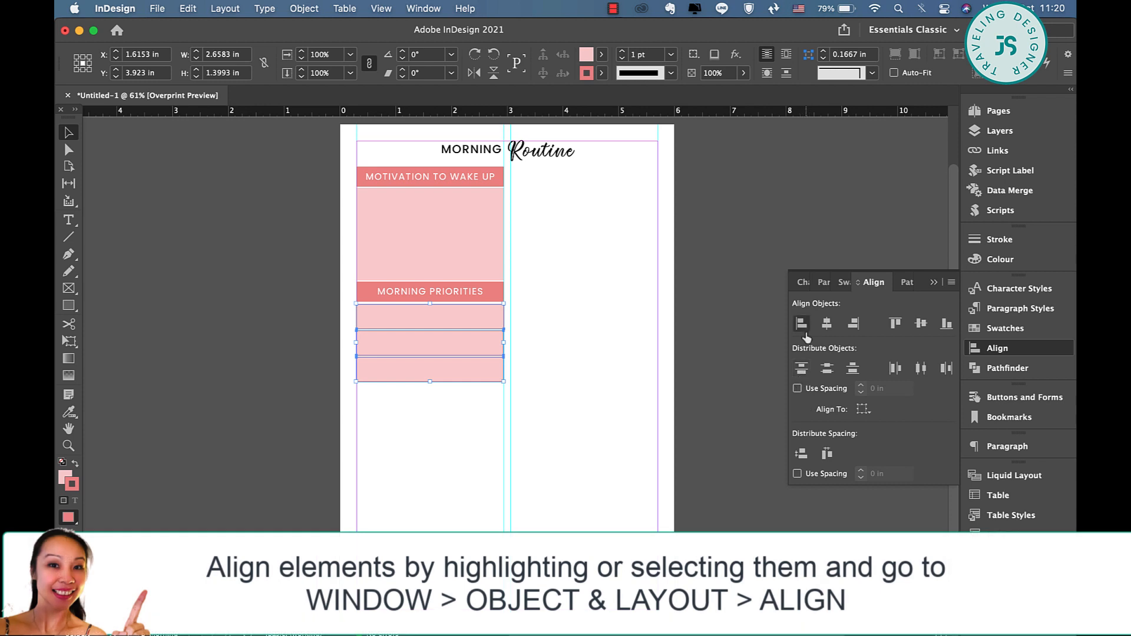
{"action": "left_click", "coordinate": [411, 422]}
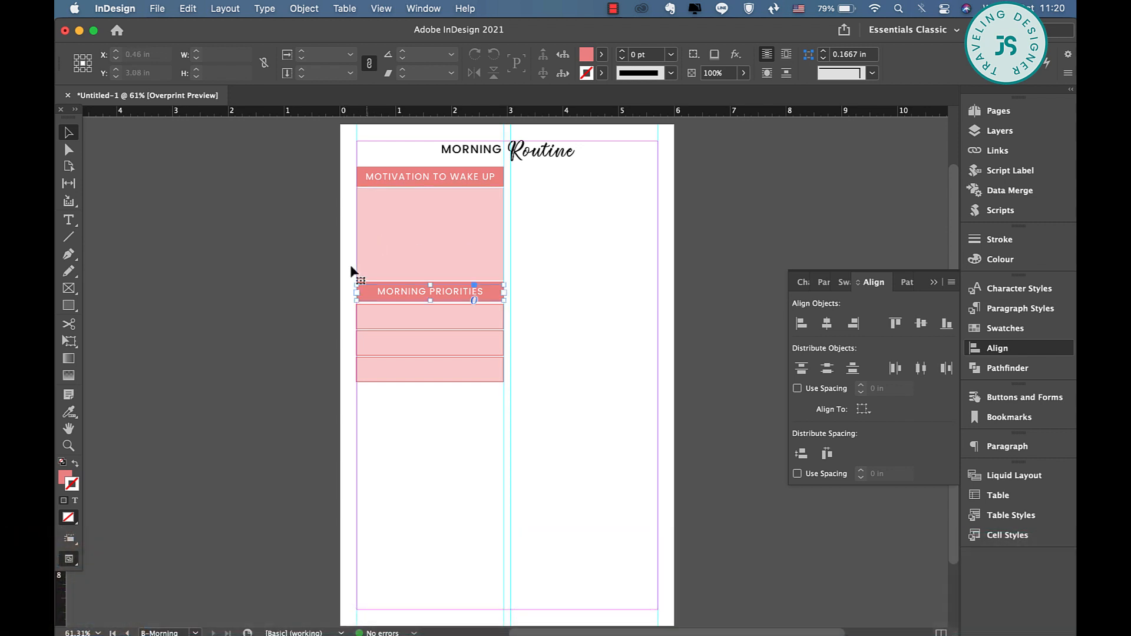
Nudge the MORNING PRIORITIES heading text and its bar slightly down, closer to the first row.
{"action": "key", "text": "Down"}
{"action": "key", "text": "Down"}
{"action": "key", "text": "Up"}
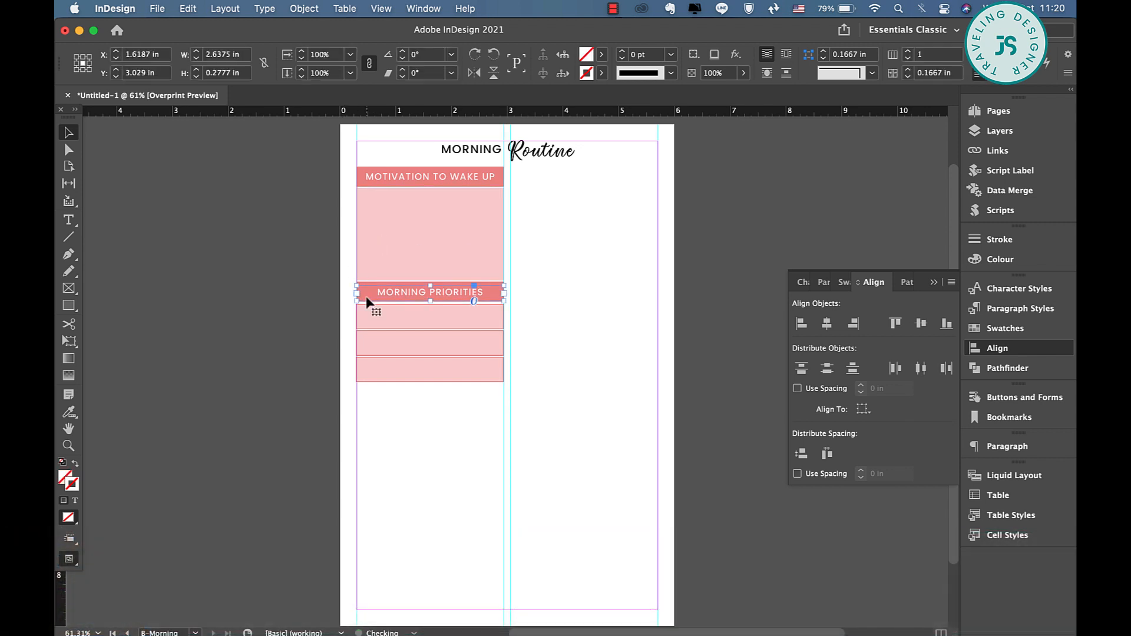
{"action": "left_click", "coordinate": [417, 295]}
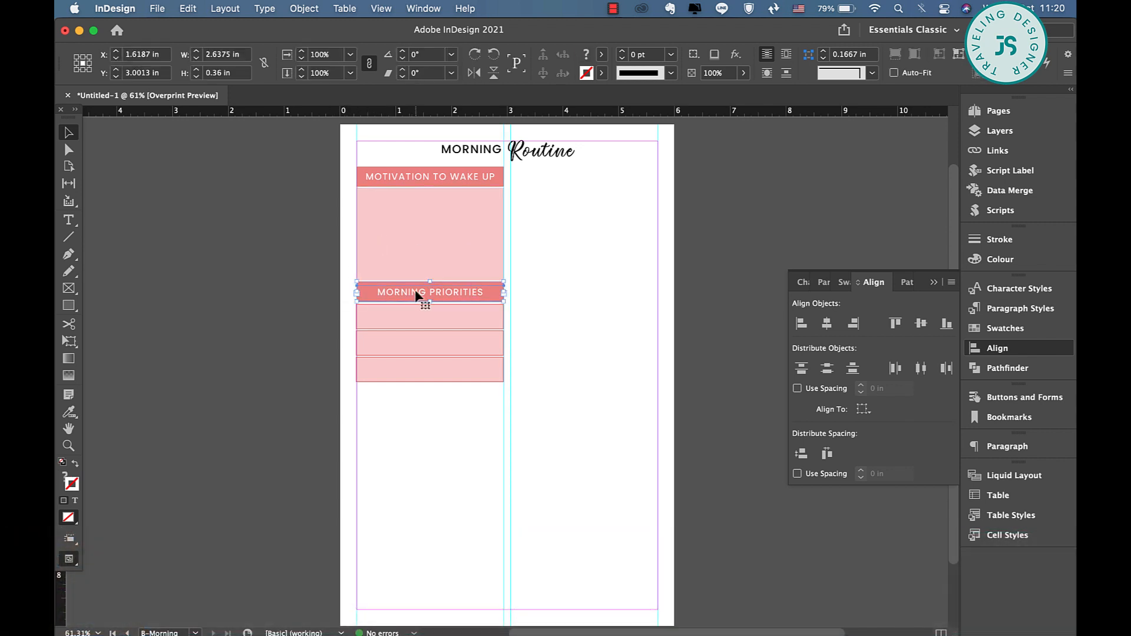
{"action": "key", "text": "Down"}
{"action": "left_click", "coordinate": [394, 437]}
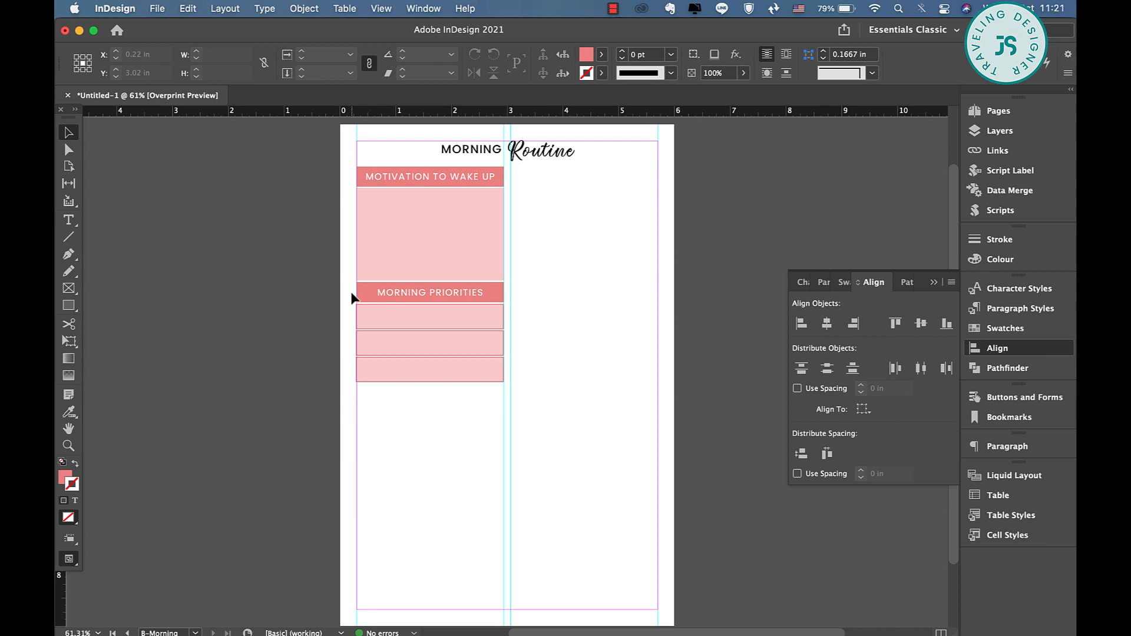
Nudge the whole MORNING PRIORITIES section down to widen the gap below the MOTIVATION TO WAKE UP box.
{"action": "left_click_drag", "start_coordinate": [351, 292], "coordinate": [392, 366]}
{"action": "key", "text": "Down"}
{"action": "key", "text": "Down"}
{"action": "key", "text": "Down"}
{"action": "key", "text": "Down"}
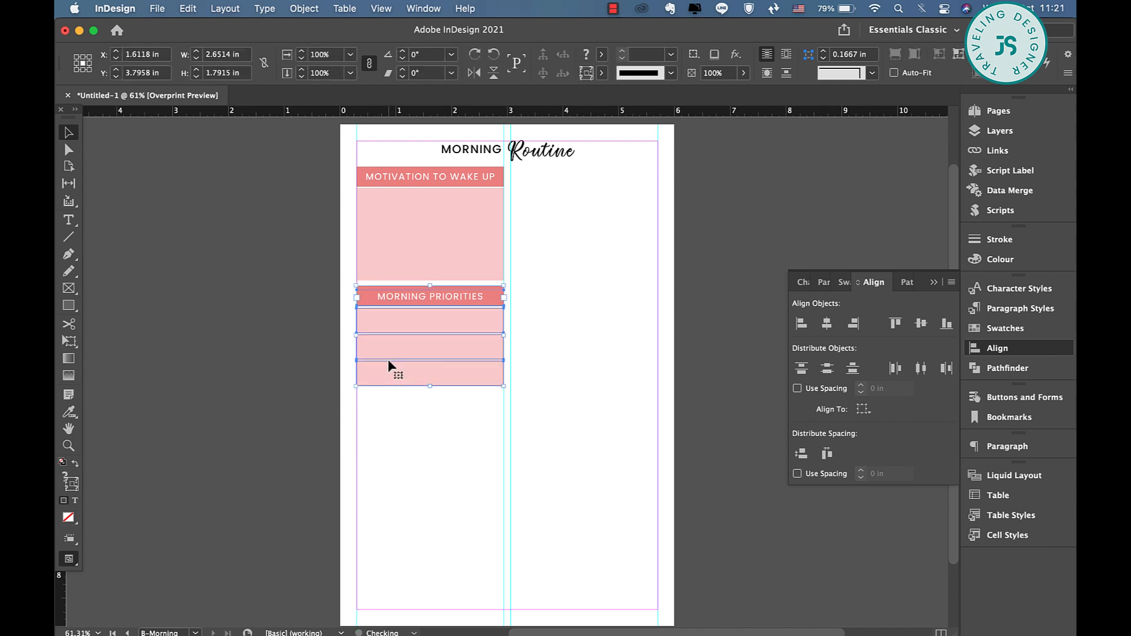
{"action": "left_click", "coordinate": [397, 442]}
Set the fill tint of the three MORNING PRIORITIES rows to 20%.
{"action": "left_click", "coordinate": [490, 204]}
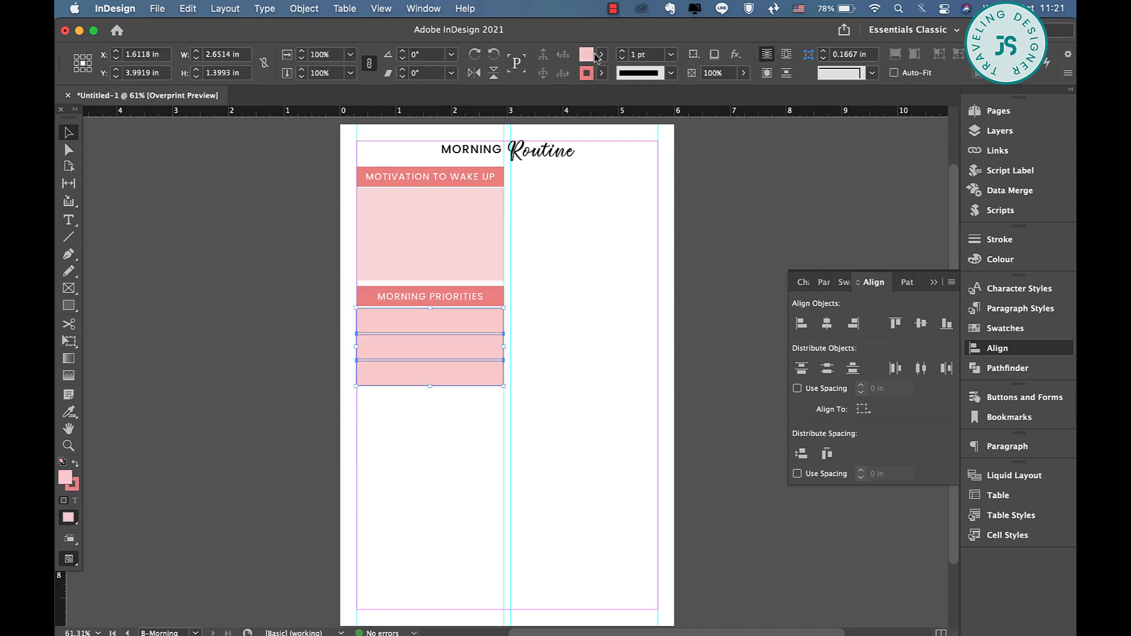
{"action": "left_click", "coordinate": [602, 55]}
{"action": "double_click", "coordinate": [554, 77]}
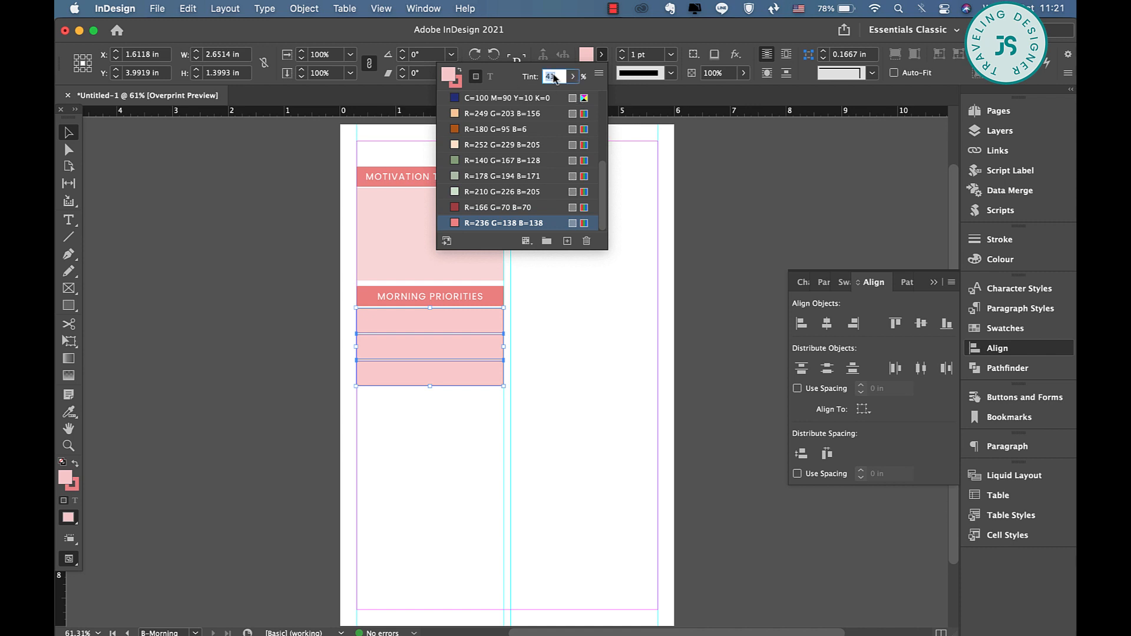
{"action": "type", "text": "20"}
{"action": "key", "text": "Return"}
{"action": "left_click", "coordinate": [480, 454]}
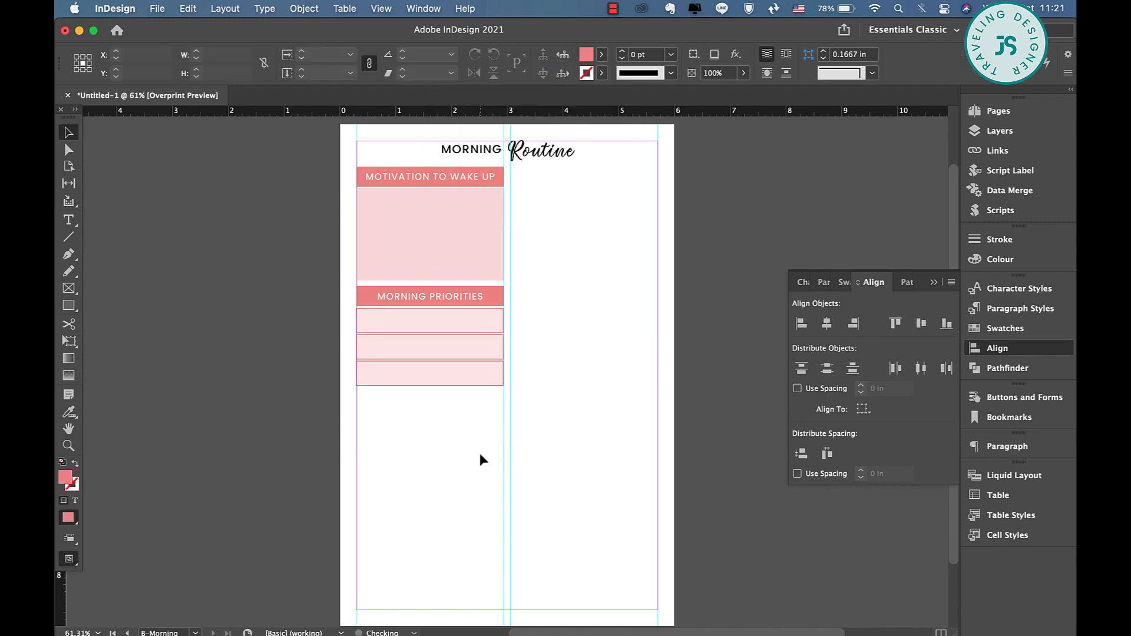
Set the fill tint of the large MOTIVATION TO WAKE UP box to 20%.
{"action": "left_click", "coordinate": [473, 271]}
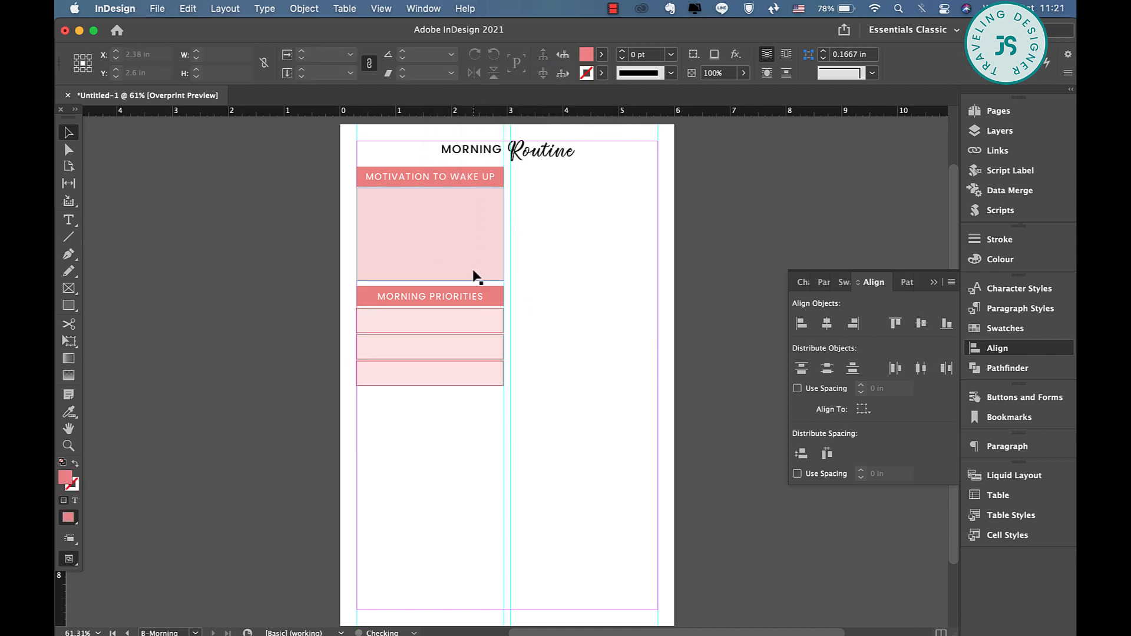
{"action": "left_click", "coordinate": [601, 56]}
{"action": "double_click", "coordinate": [554, 77]}
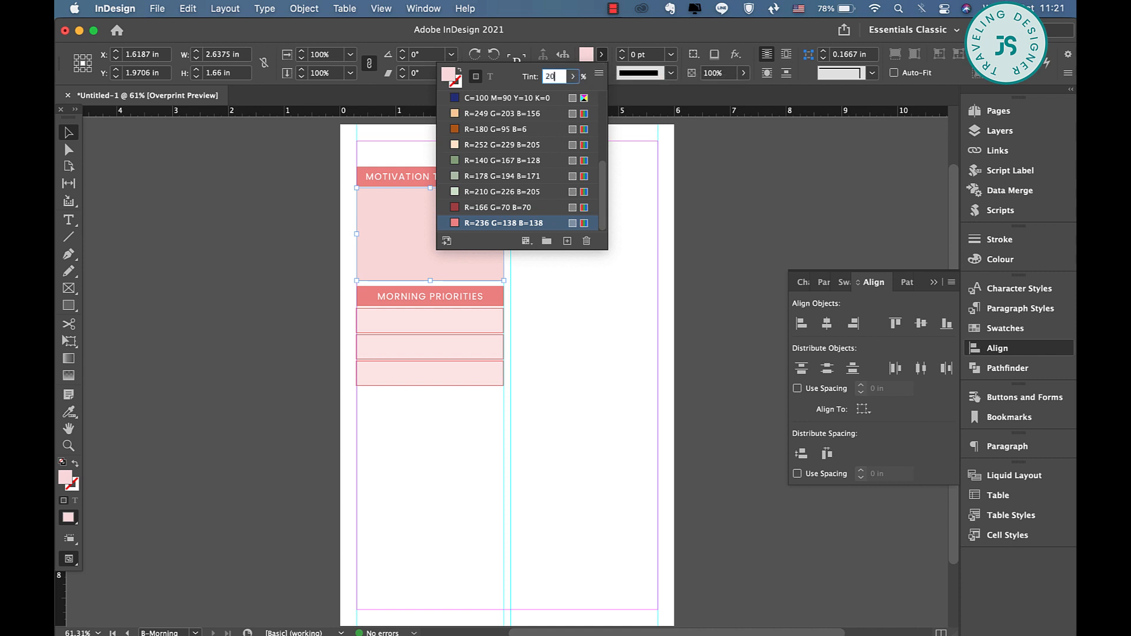
{"action": "type", "text": "20"}
{"action": "key", "text": "Return"}
{"action": "left_click", "coordinate": [468, 448]}
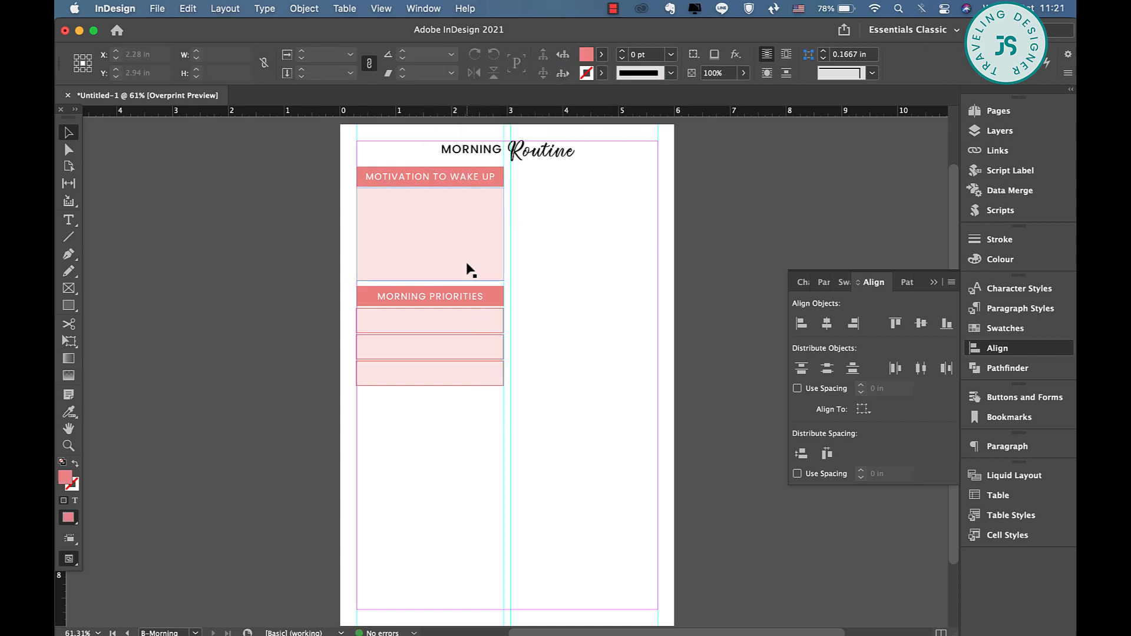
{"action": "left_click", "coordinate": [468, 264]}
Duplicate the complete MORNING PRIORITIES section, heading and three rows, directly below the original.
{"action": "left_click_drag", "start_coordinate": [346, 318], "coordinate": [415, 394]}
{"action": "left_click_drag", "start_coordinate": [344, 293], "coordinate": [432, 369]}
{"action": "left_click_drag", "start_coordinate": [450, 297], "coordinate": [450, 404]}
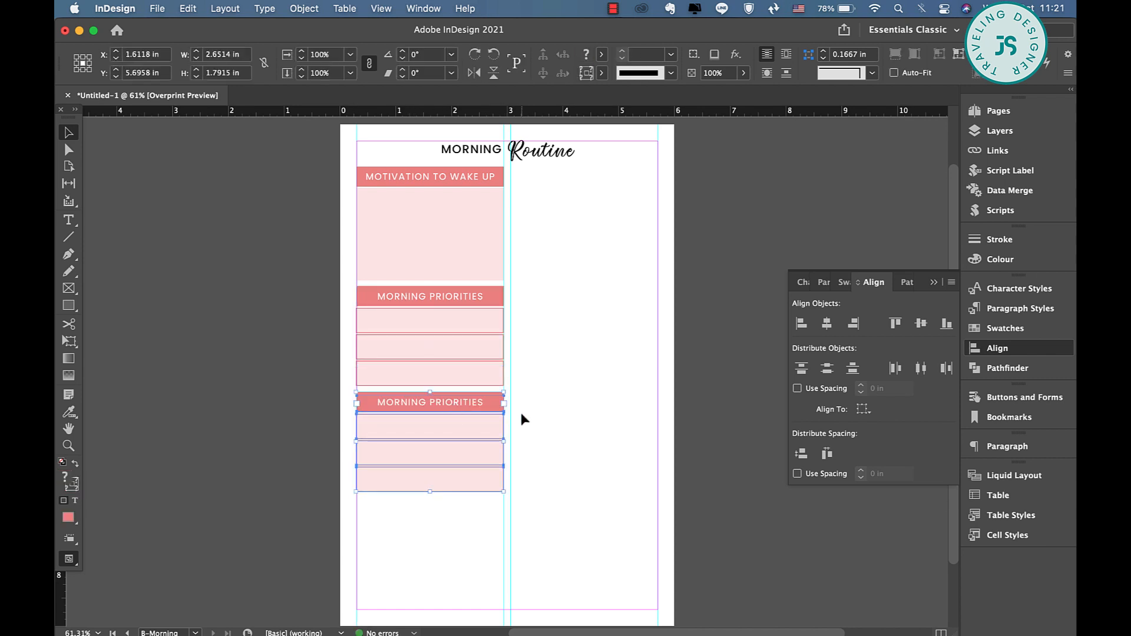
{"action": "left_click", "coordinate": [521, 413]}
Change the heading text of the duplicated section to TOP BREAKFASTS.
{"action": "triple_click", "coordinate": [455, 405]}
{"action": "type", "text": "top"}
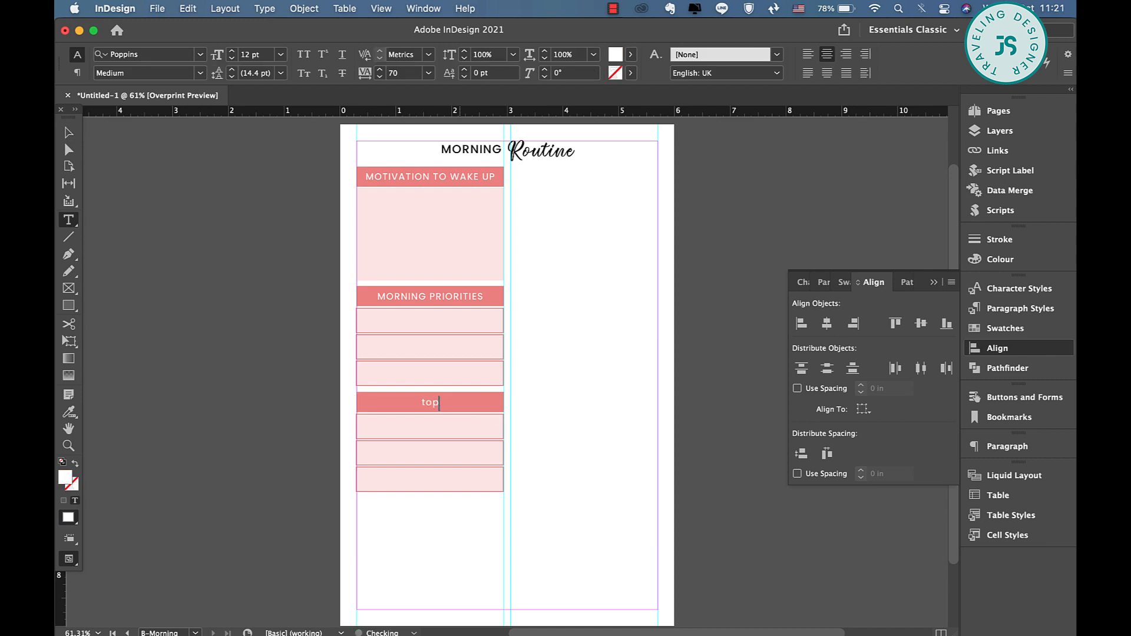
{"action": "type", "text": " breaffasts"}
{"action": "key", "text": "Escape"}
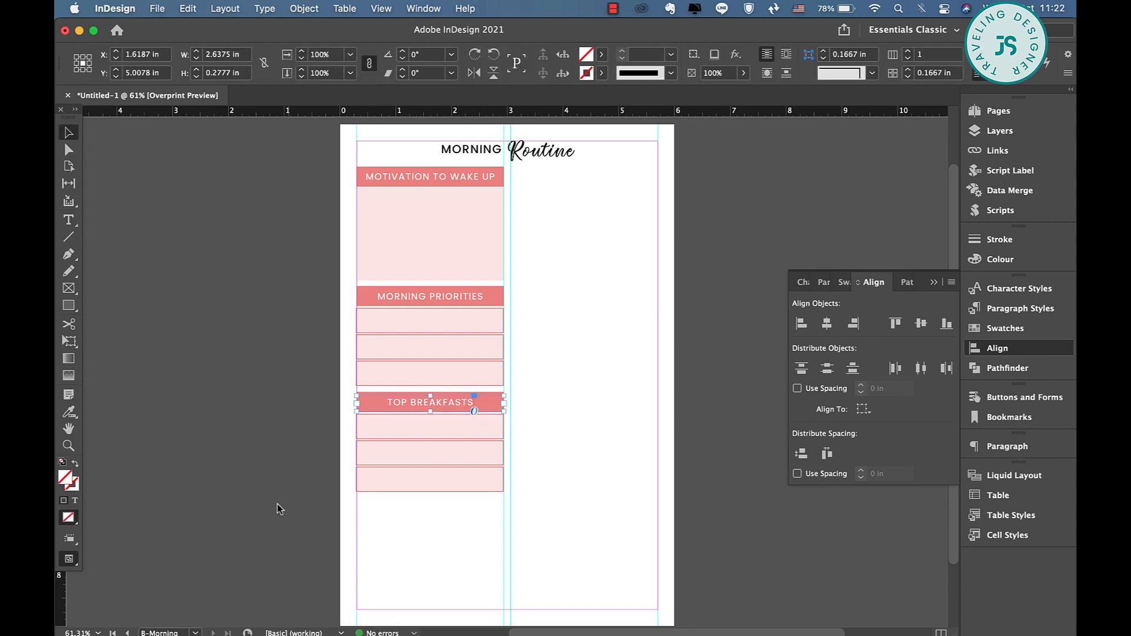
{"action": "left_click_drag", "start_coordinate": [453, 294], "coordinate": [453, 297]}
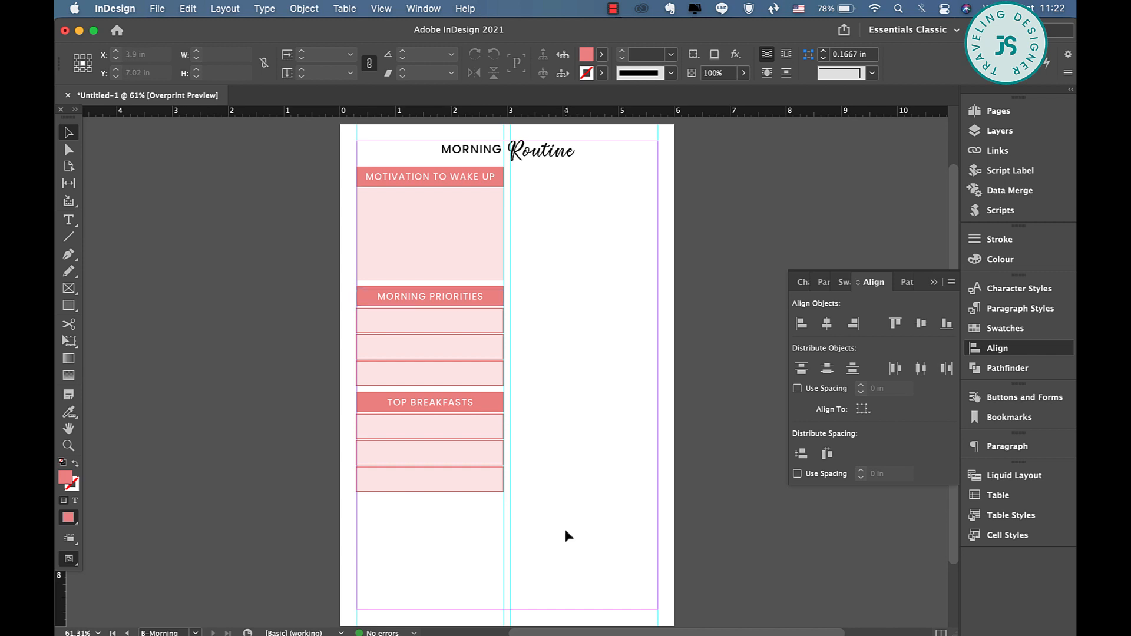
Copy the three TOP BREAKFASTS rows into the empty right column as 1.06 in wide boxes with the stroke set to None.
{"action": "left_click_drag", "start_coordinate": [511, 425], "coordinate": [471, 488]}
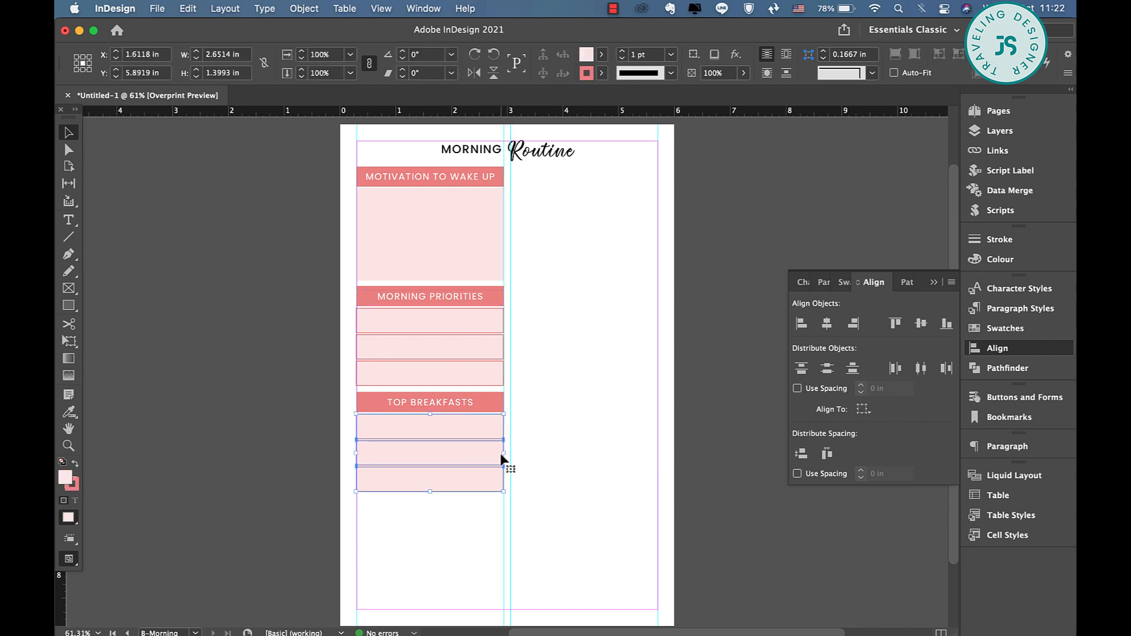
{"action": "left_click_drag", "start_coordinate": [411, 434], "coordinate": [596, 457]}
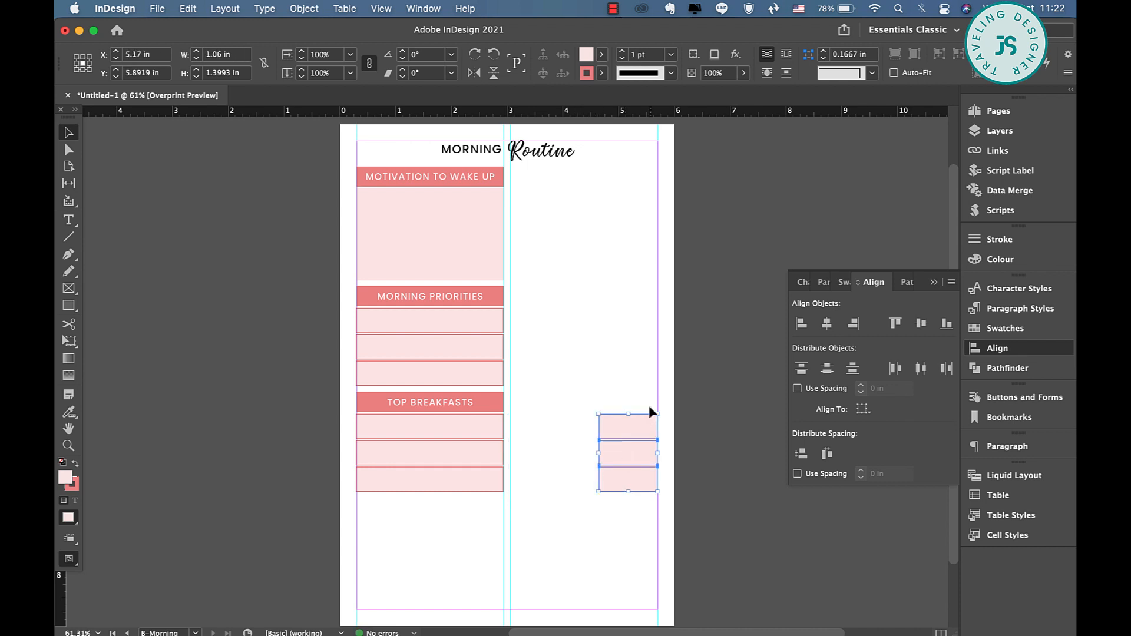
{"action": "left_click", "coordinate": [601, 75]}
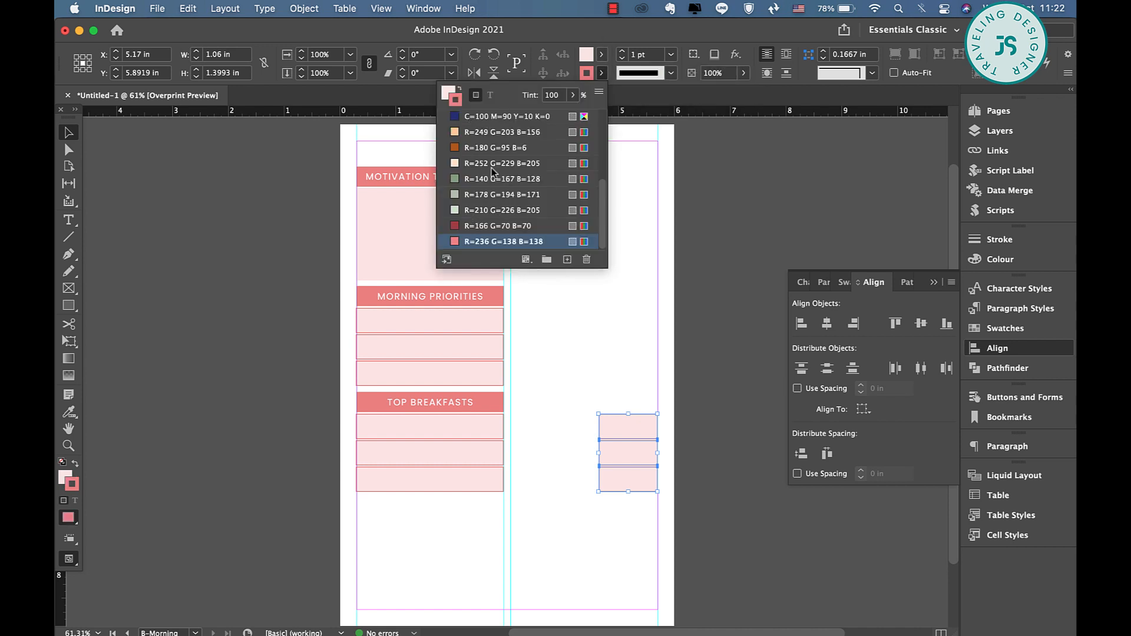
{"action": "scroll", "coordinate": [508, 115], "scroll_direction": "up", "scroll_amount": 5}
{"action": "left_click", "coordinate": [457, 117]}
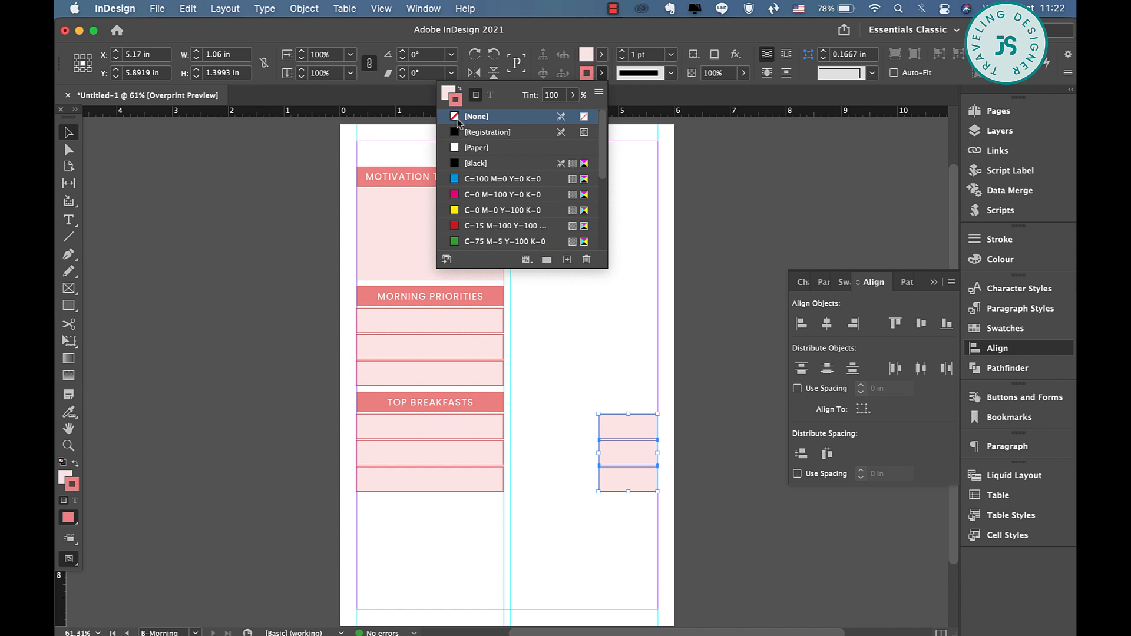
Set the small boxes' fill tint to about 69% and place them over the right ends of the TOP BREAKFASTS rows.
{"action": "left_click", "coordinate": [602, 55]}
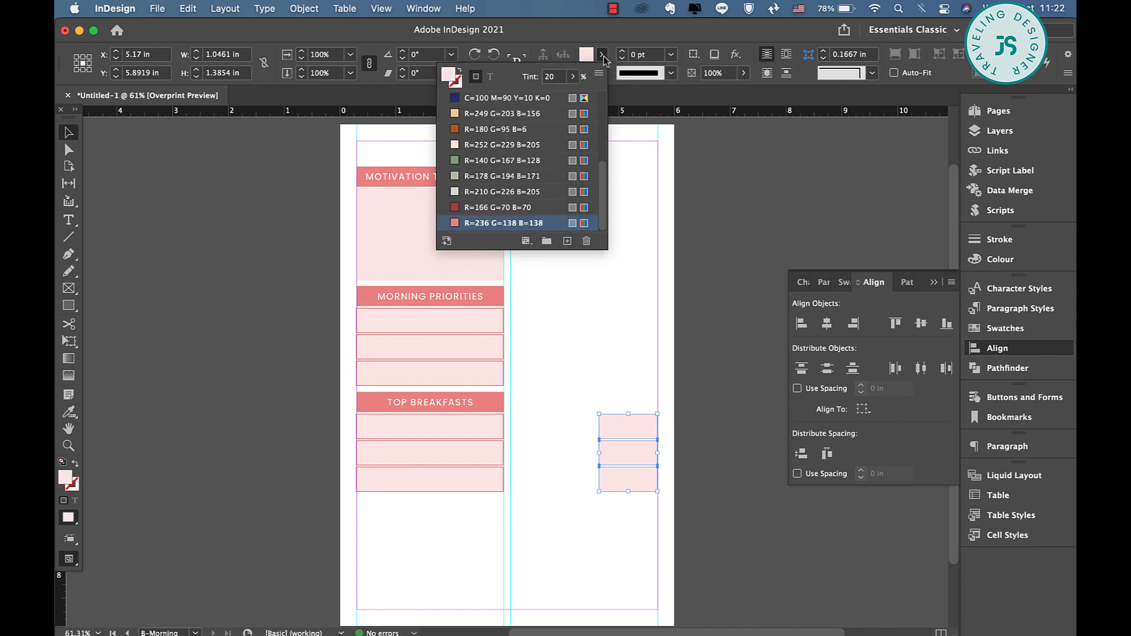
{"action": "left_click", "coordinate": [571, 78]}
{"action": "left_click_drag", "start_coordinate": [514, 94], "coordinate": [550, 94]}
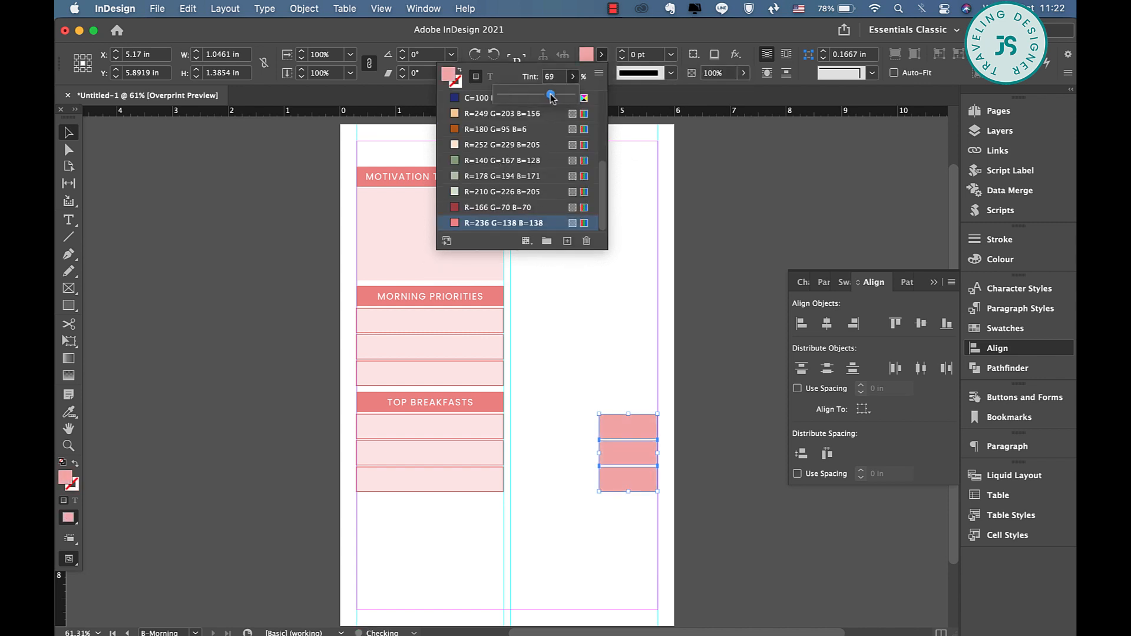
{"action": "left_click_drag", "start_coordinate": [646, 430], "coordinate": [491, 425]}
{"action": "key", "text": "super+shift+a"}
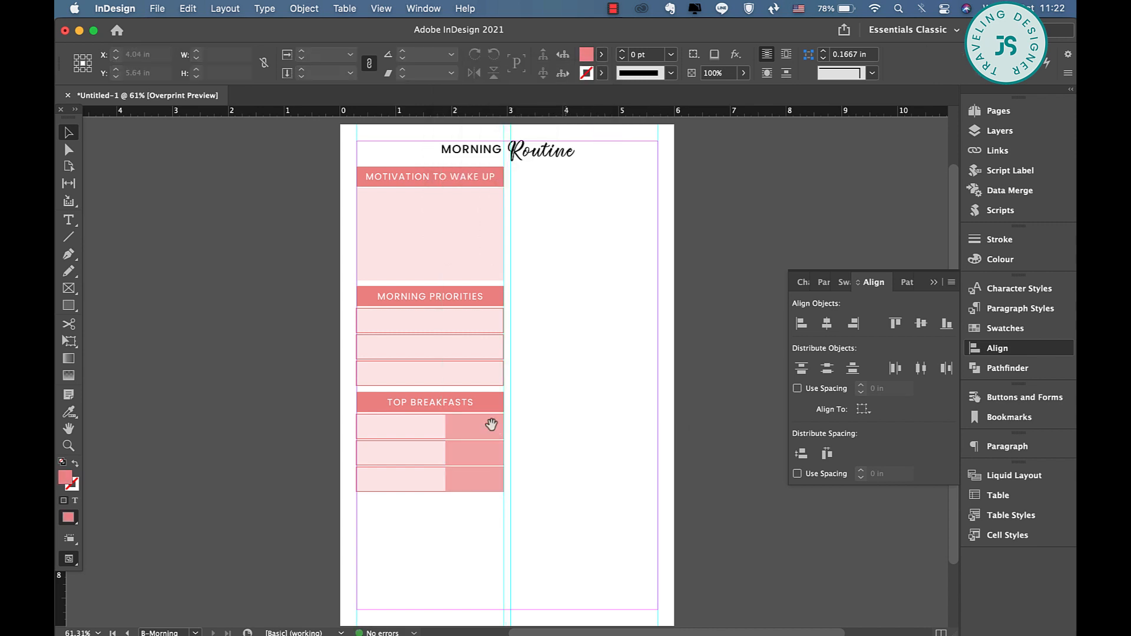
{"action": "key", "text": "t"}
{"action": "left_click", "coordinate": [446, 401]}
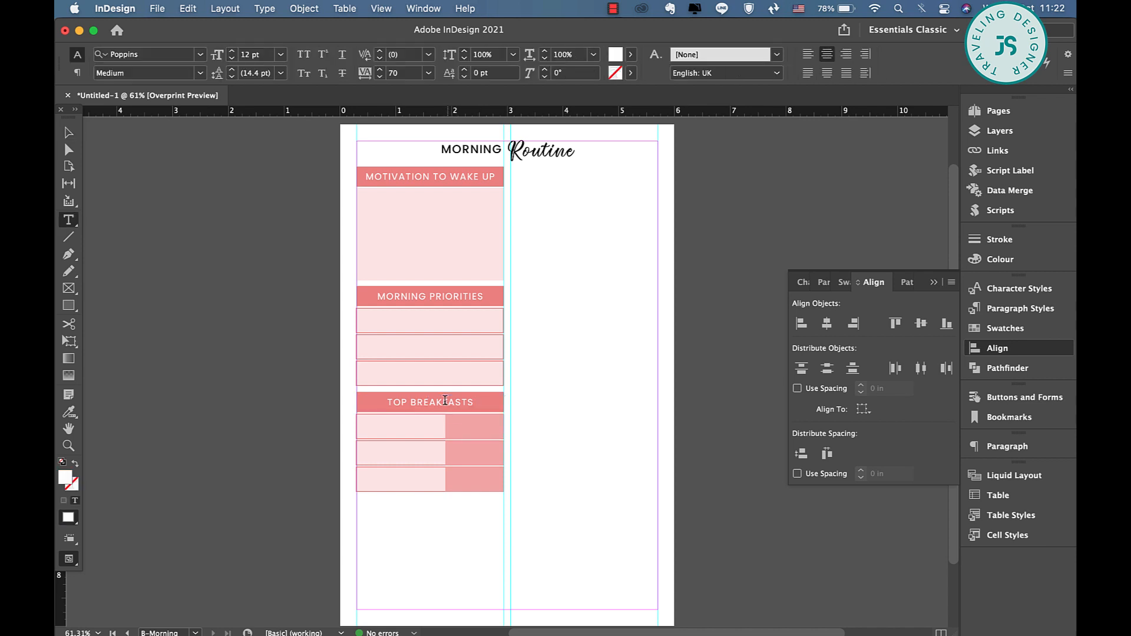
{"action": "key", "text": "Escape"}
Narrow the three darker boxes in the TOP BREAKFASTS rows slightly by moving their left edges inward.
{"action": "left_click", "coordinate": [467, 423]}
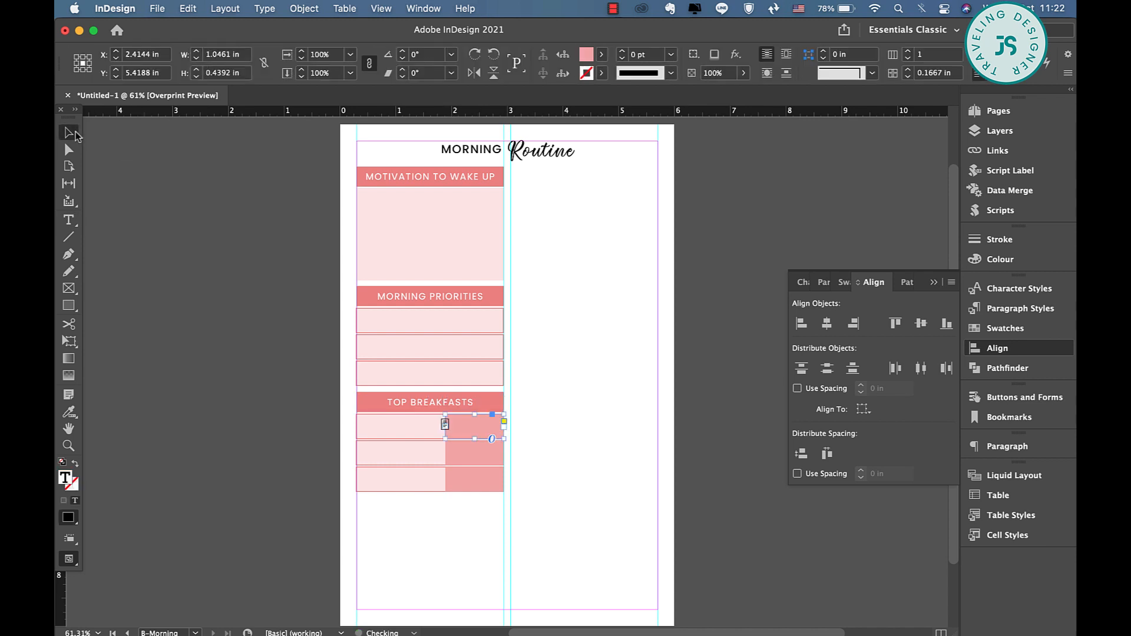
{"action": "left_click", "coordinate": [480, 455], "text": "shift"}
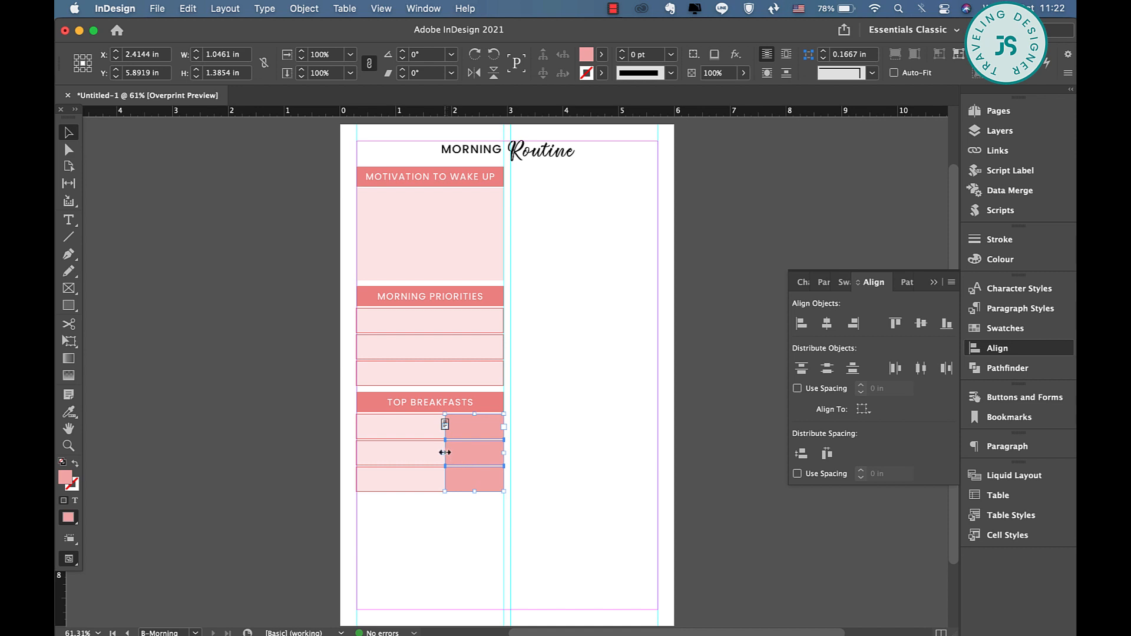
{"action": "left_click_drag", "start_coordinate": [445, 452], "coordinate": [449, 454]}
Copy the TOP BREAKFASTS heading text into the empty space below that section's rows.
{"action": "key", "text": "t"}
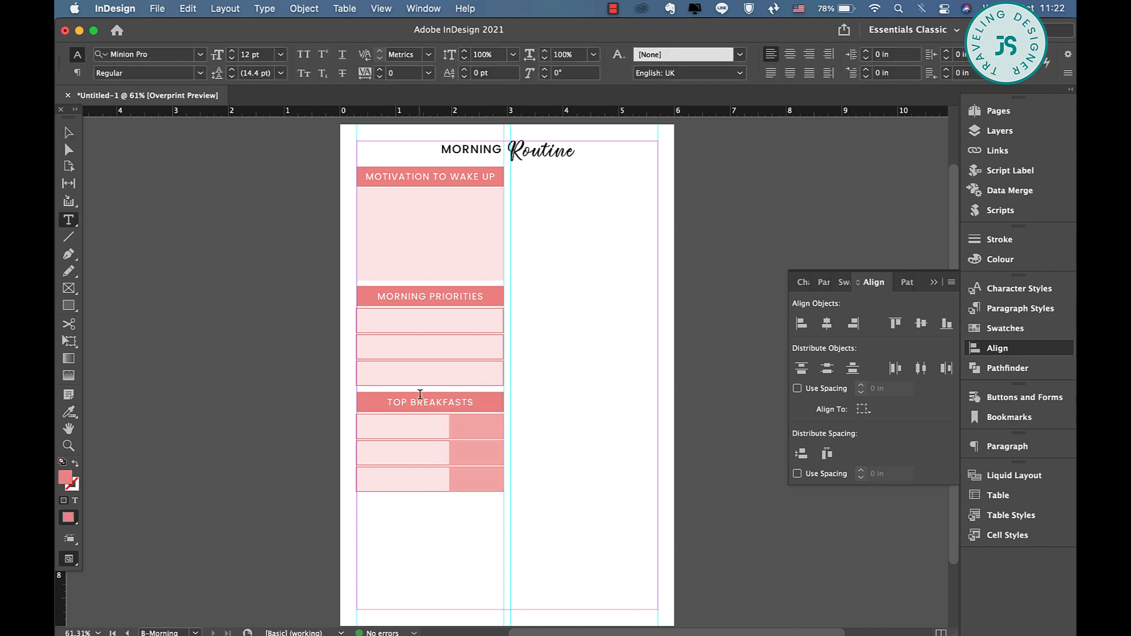
{"action": "left_click", "coordinate": [69, 132]}
{"action": "left_click", "coordinate": [457, 401]}
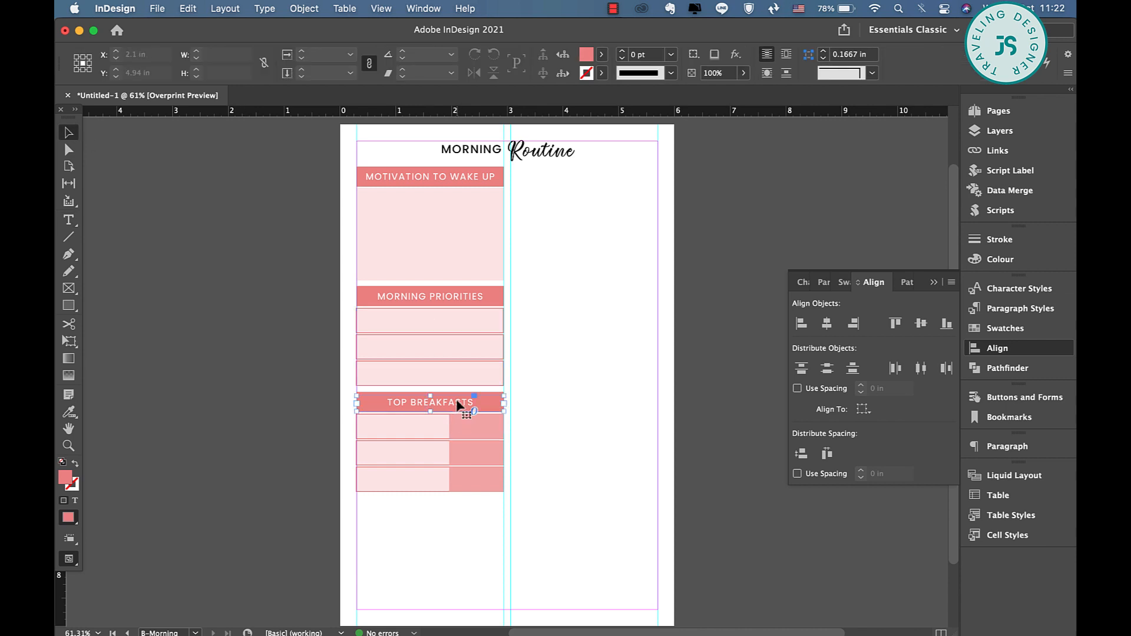
{"action": "left_click_drag", "start_coordinate": [458, 401], "coordinate": [458, 513]}
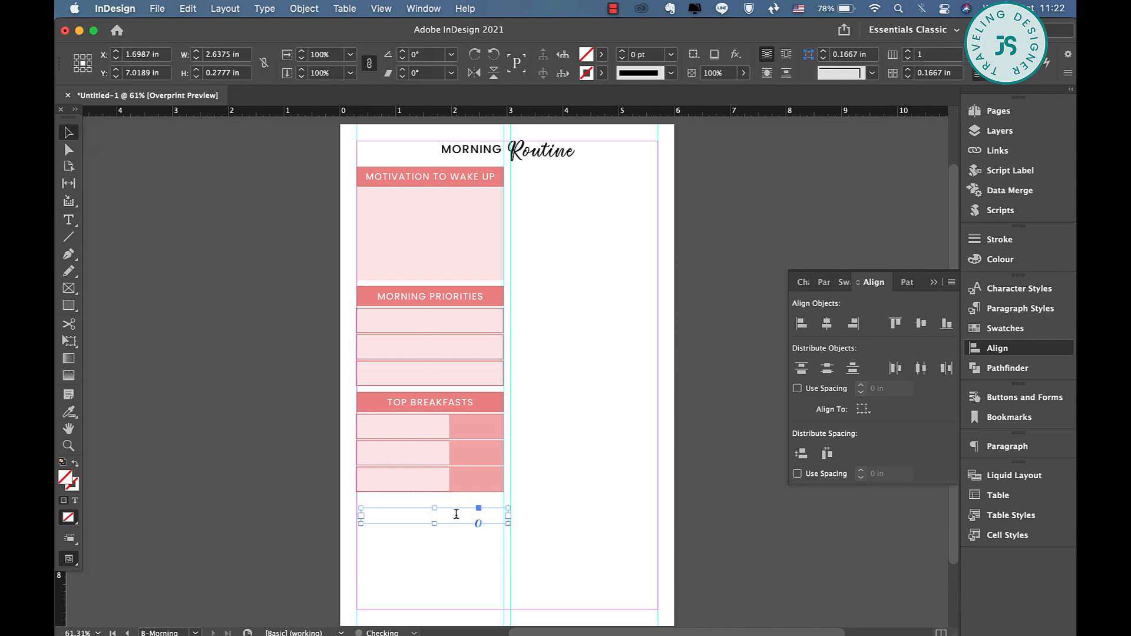
Replace the copied heading text with KCAL in a smaller font size and fit the frame to the text.
{"action": "double_click", "coordinate": [458, 514]}
{"action": "key", "text": "super+a"}
{"action": "key", "text": "BackSpace"}
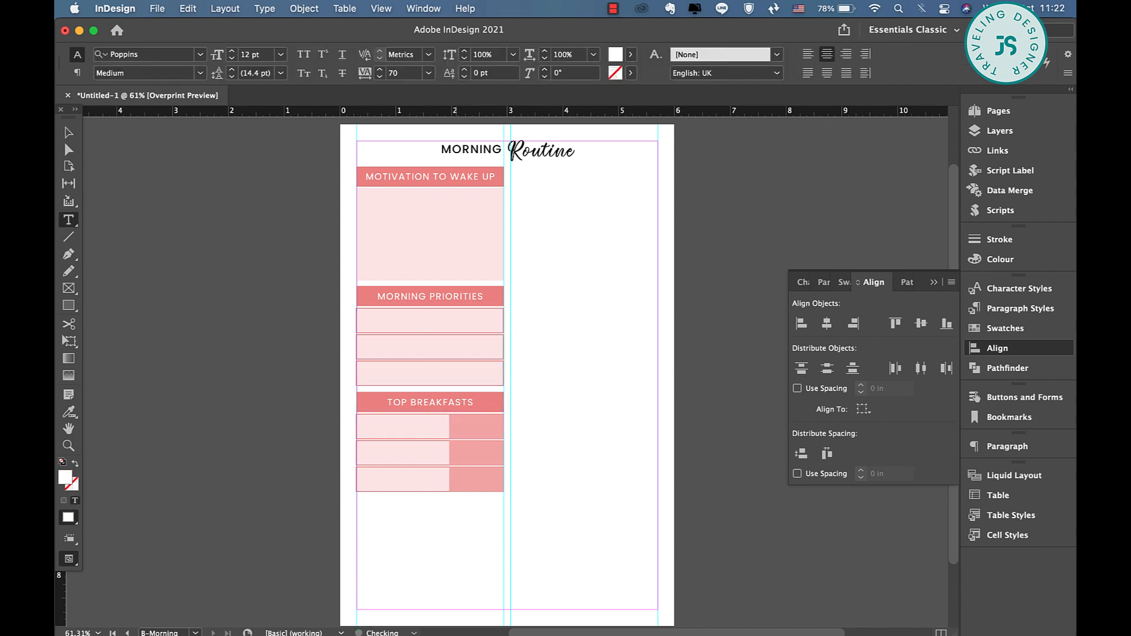
{"action": "key", "text": "super+a"}
{"action": "left_click", "coordinate": [232, 58]}
{"action": "left_click", "coordinate": [233, 58]}
{"action": "key", "text": "Escape"}
{"action": "double_click", "coordinate": [508, 524]}
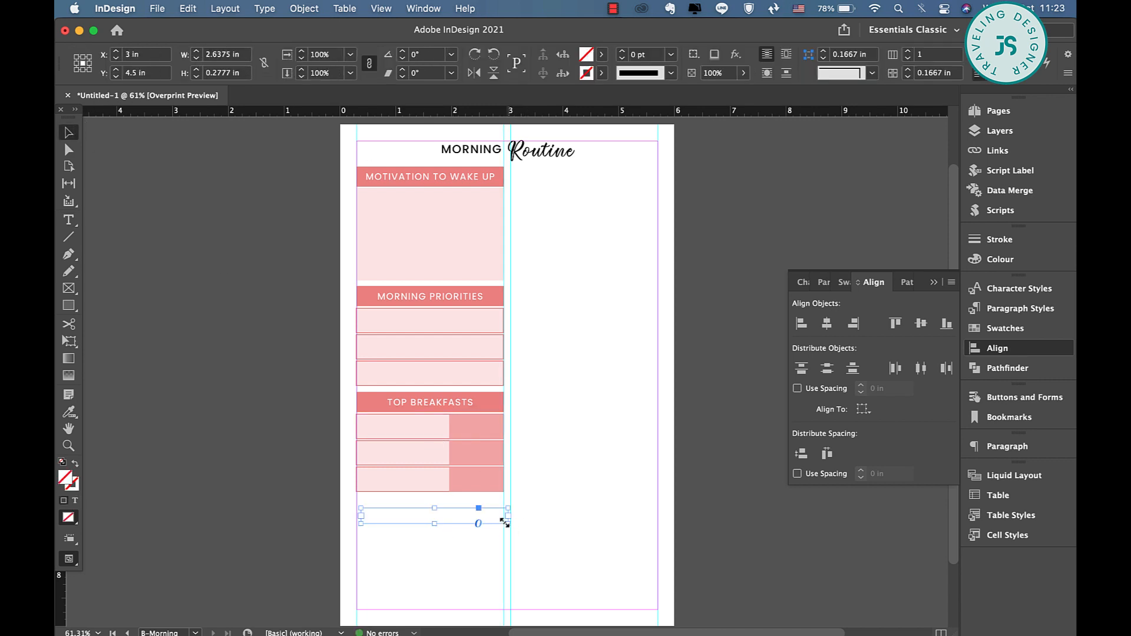
Place the KCAL label in the lower right corner of the first darker breakfast box and copy it into the other two.
{"action": "left_click_drag", "start_coordinate": [369, 513], "coordinate": [488, 437]}
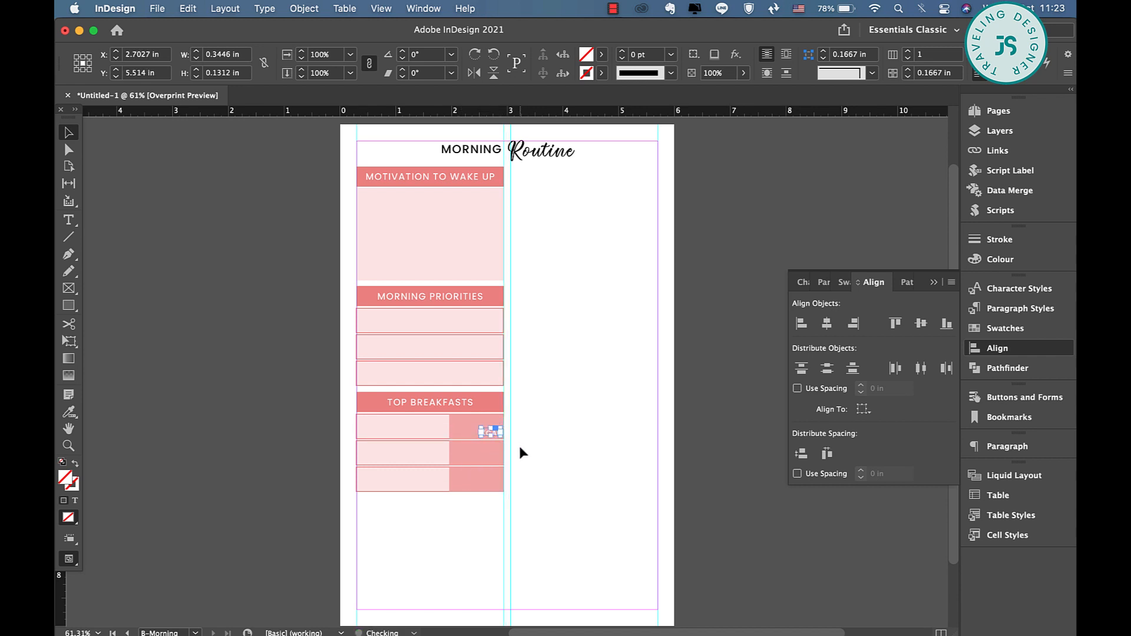
{"action": "left_click_drag", "start_coordinate": [488, 437], "coordinate": [488, 463]}
{"action": "left_click_drag", "start_coordinate": [484, 460], "coordinate": [484, 485]}
{"action": "left_click", "coordinate": [570, 468]}
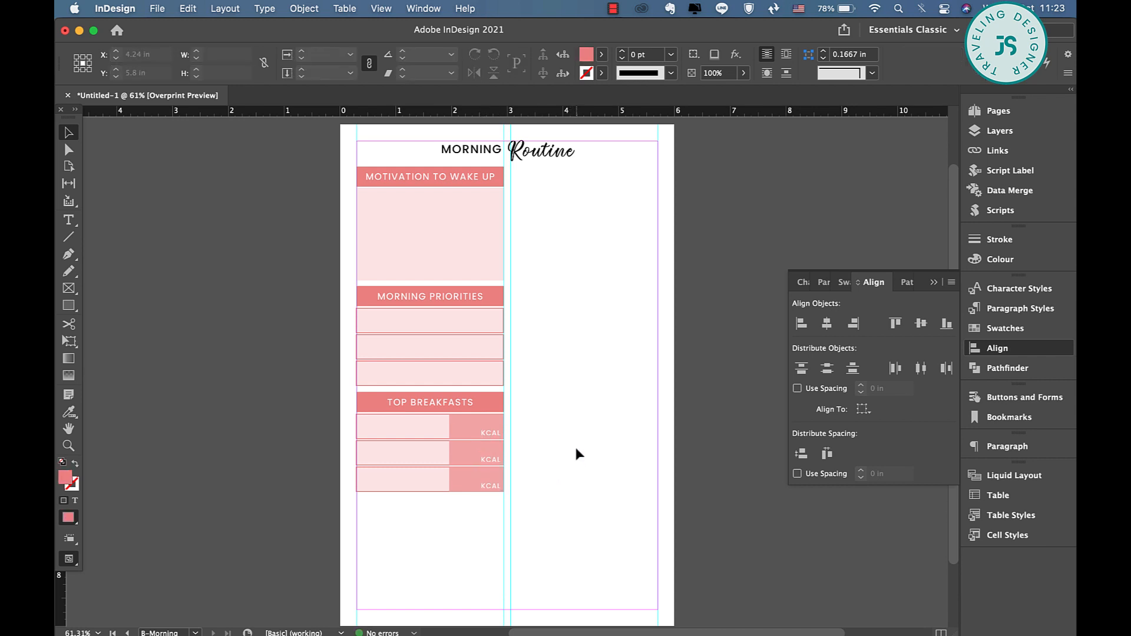
Duplicate the whole TOP BREAKFASTS section directly below and change the copy's heading to TOP MORNING EXERCISES.
{"action": "left_click_drag", "start_coordinate": [538, 392], "coordinate": [400, 495]}
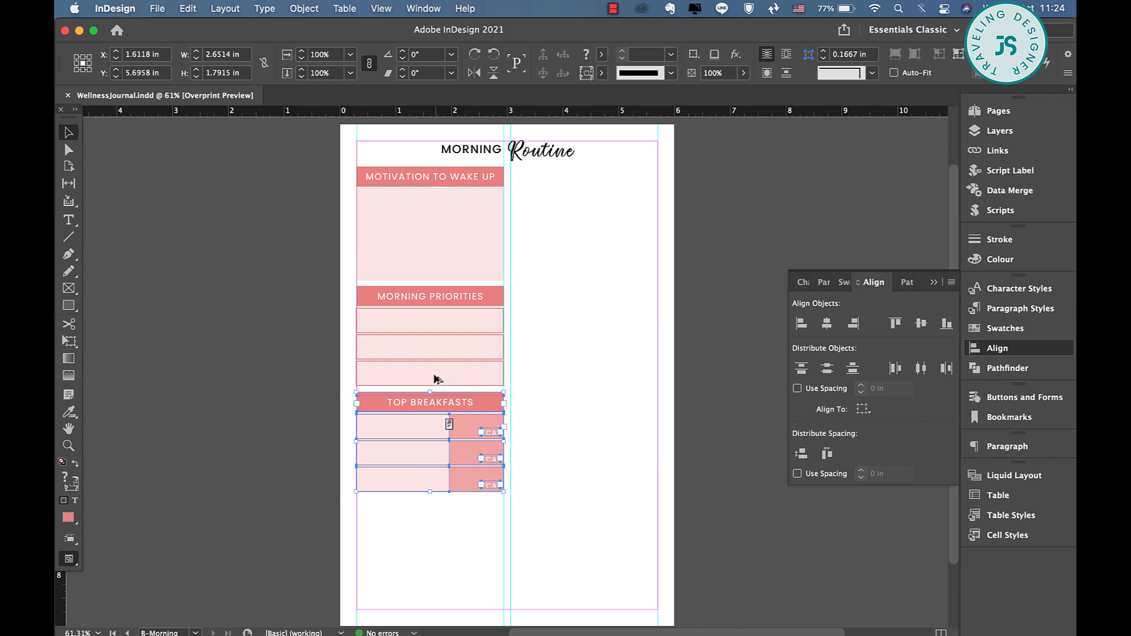
{"action": "left_click_drag", "start_coordinate": [437, 403], "coordinate": [437, 507]}
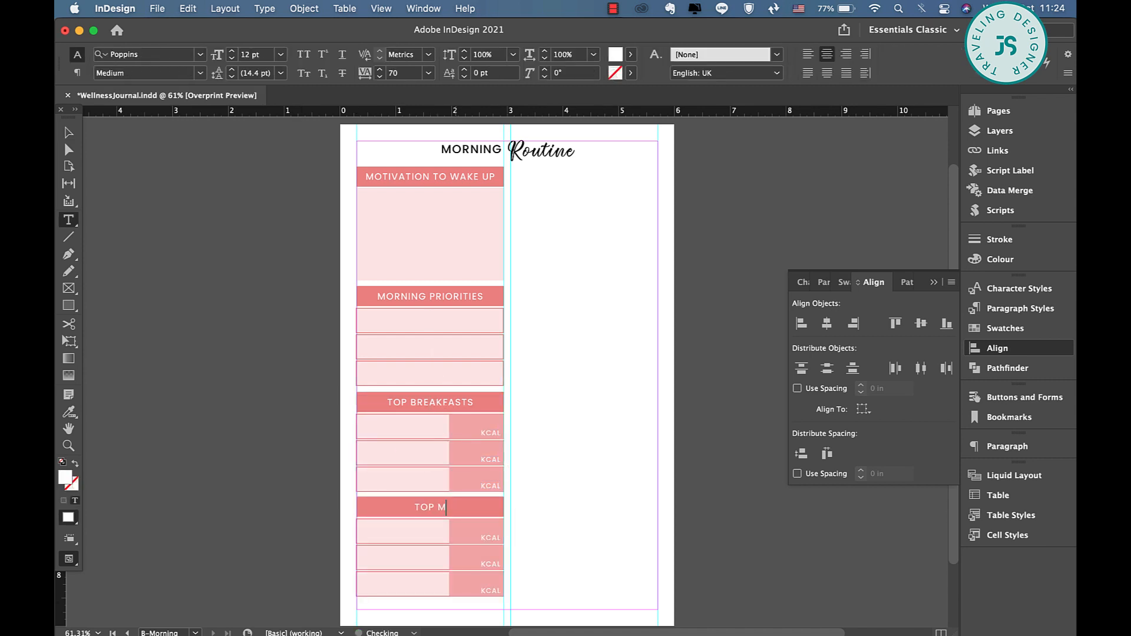
{"action": "type", "text": "ORNING EXERCISES"}
{"action": "key", "text": "Escape"}
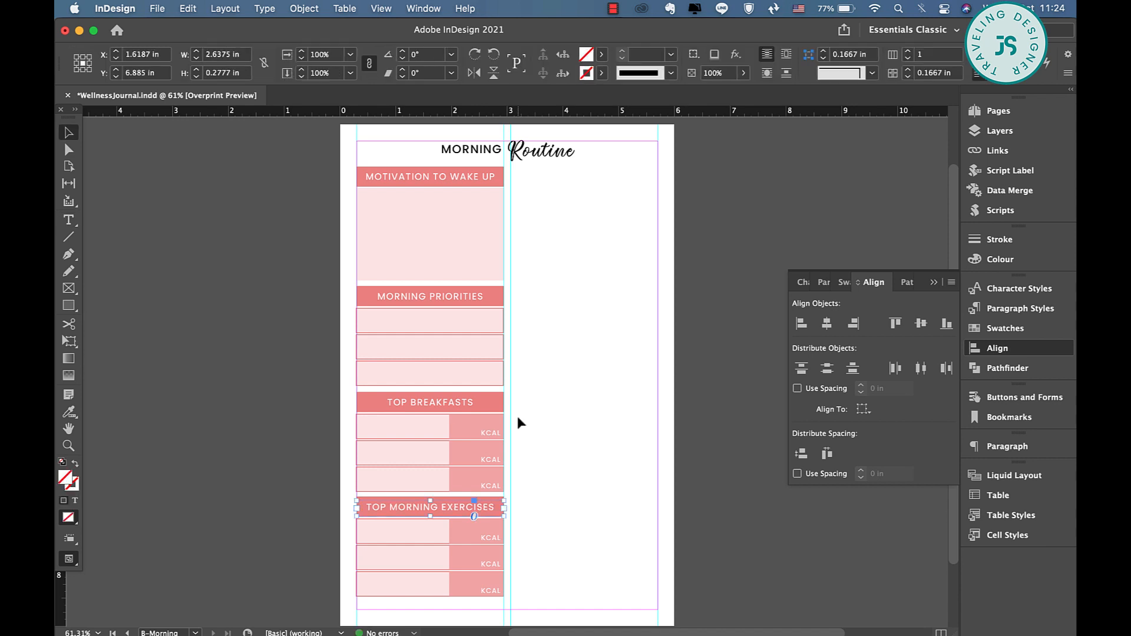
Delete the darker boxes and KCAL labels from the three TOP MORNING EXERCISES rows.
{"action": "left_click", "coordinate": [471, 526]}
{"action": "left_click_drag", "start_coordinate": [519, 553], "coordinate": [473, 557]}
{"action": "left_click_drag", "start_coordinate": [542, 589], "coordinate": [453, 589]}
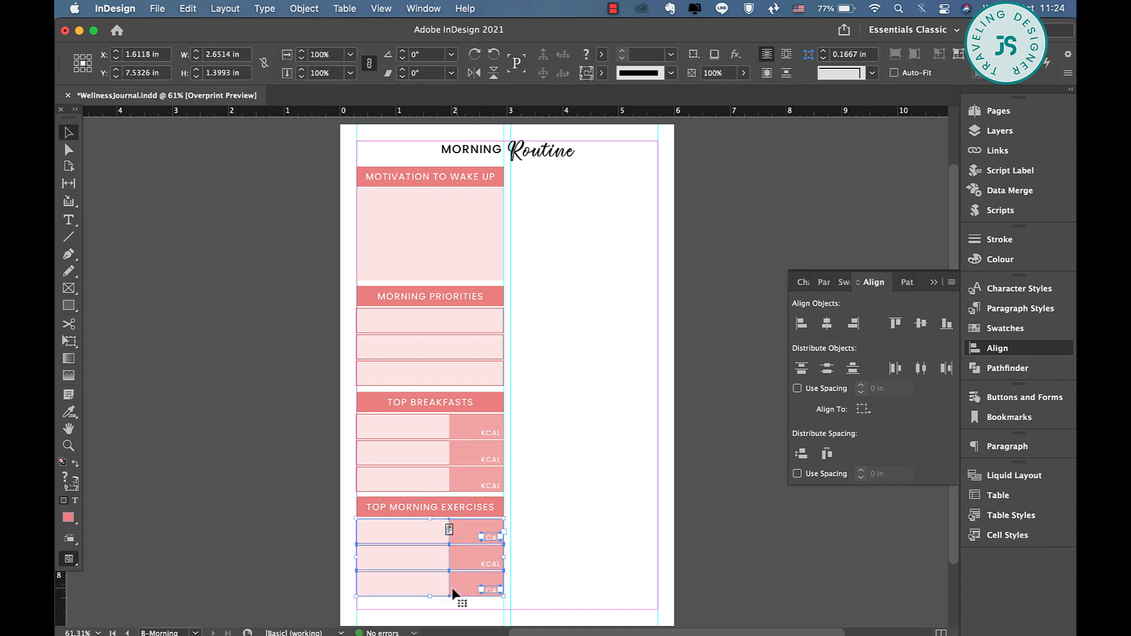
{"action": "left_click", "coordinate": [418, 541], "text": "shift"}
{"action": "key", "text": "Delete"}
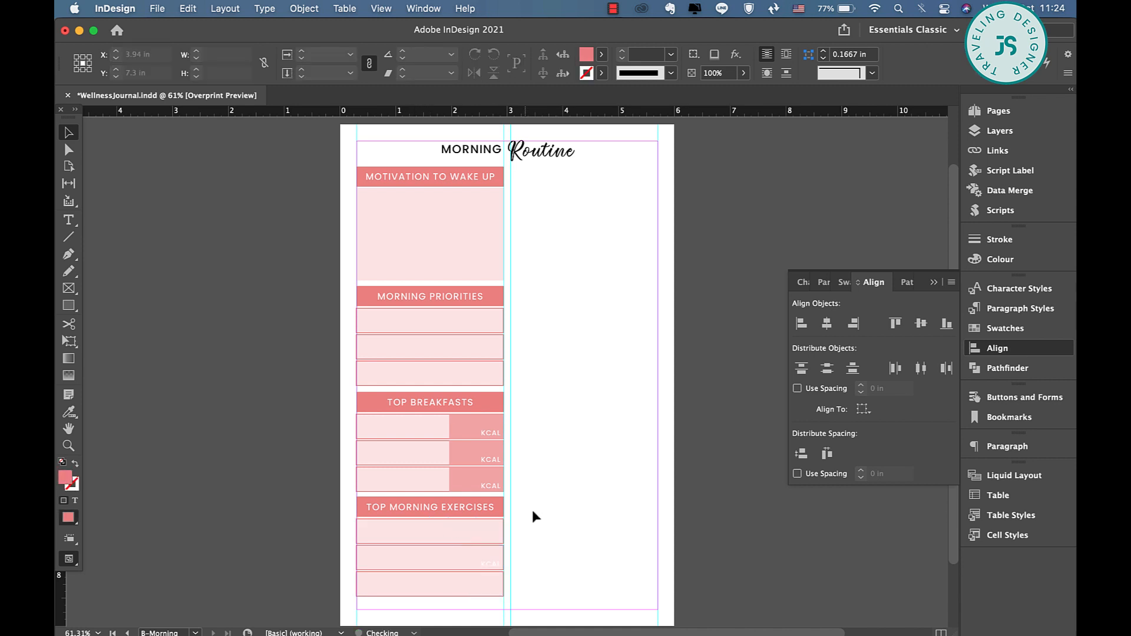
{"action": "left_click_drag", "start_coordinate": [522, 502], "coordinate": [348, 580]}
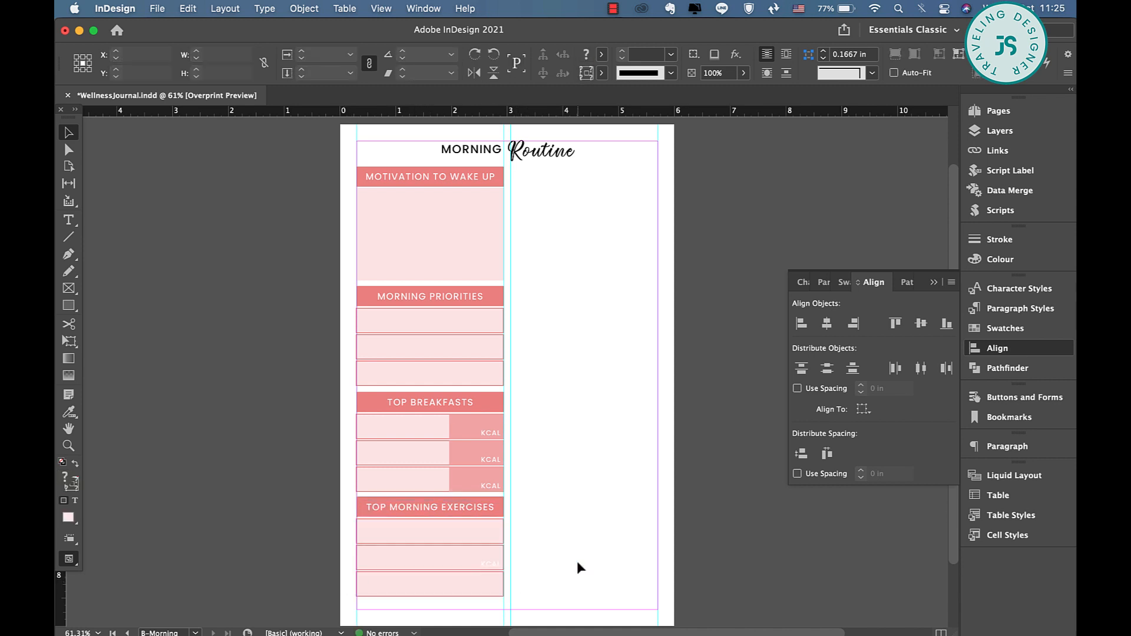
{"action": "left_click", "coordinate": [492, 564]}
{"action": "key", "text": "Delete"}
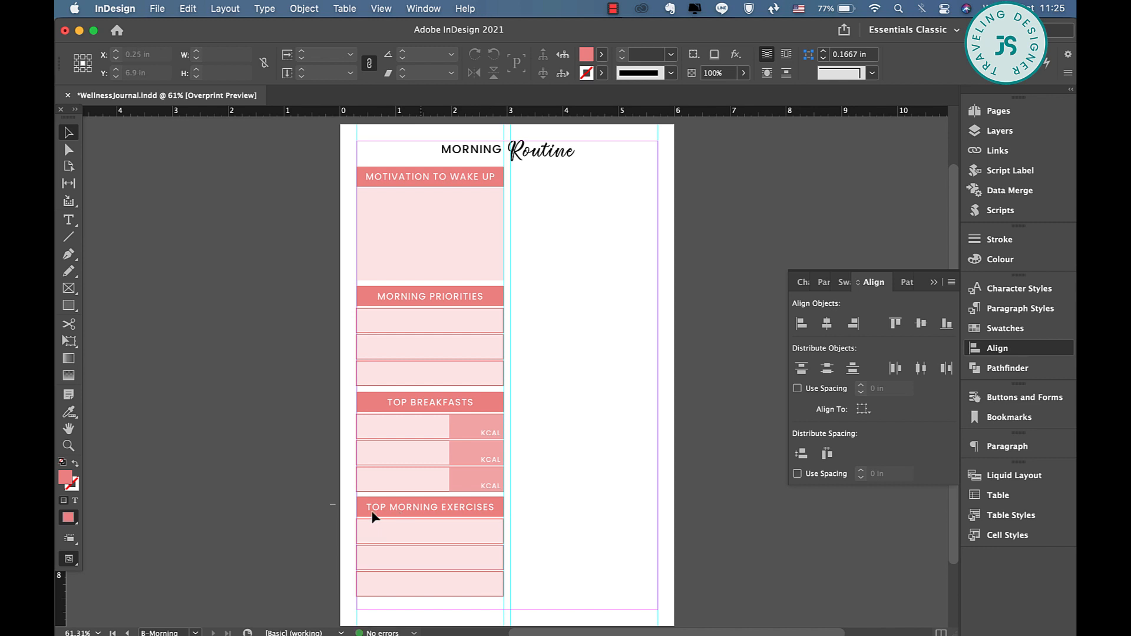
Move the TOP MORNING EXERCISES section down to the bottom page margin and group its objects.
{"action": "left_click_drag", "start_coordinate": [331, 505], "coordinate": [440, 591]}
{"action": "left_click_drag", "start_coordinate": [475, 508], "coordinate": [477, 523]}
{"action": "key", "text": "super+g"}
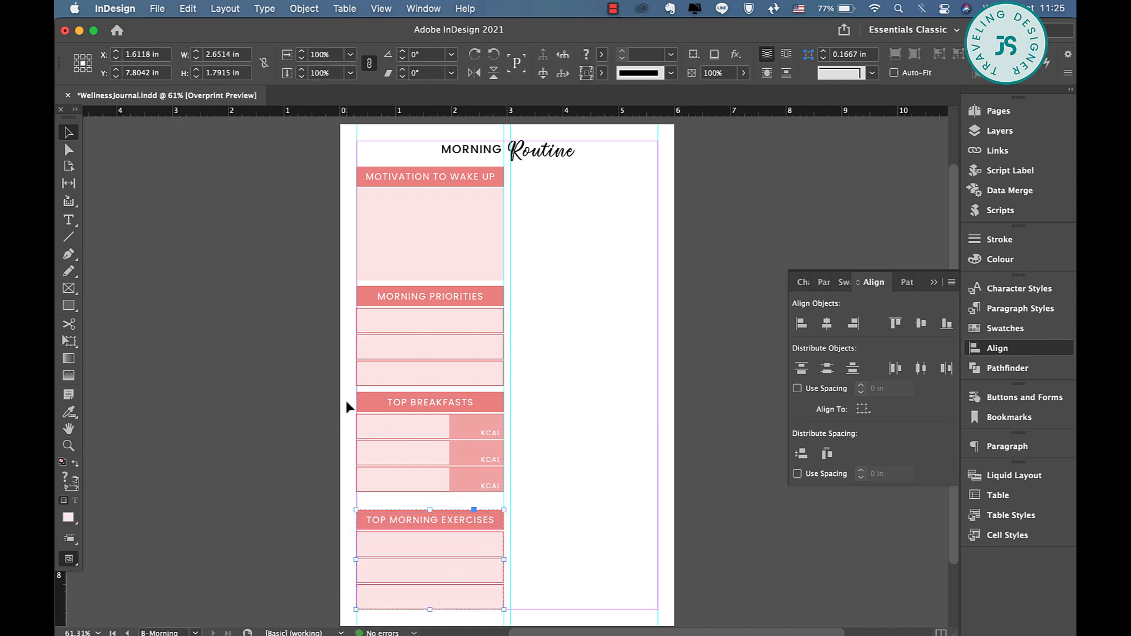
Group the TOP BREAKFASTS and MORNING PRIORITIES sections separately and move each down, leaving a small gap above the next section.
{"action": "left_click_drag", "start_coordinate": [346, 401], "coordinate": [502, 500]}
{"action": "left_click_drag", "start_coordinate": [345, 293], "coordinate": [487, 383]}
{"action": "left_click", "coordinate": [291, 429]}
{"action": "left_click", "coordinate": [395, 443]}
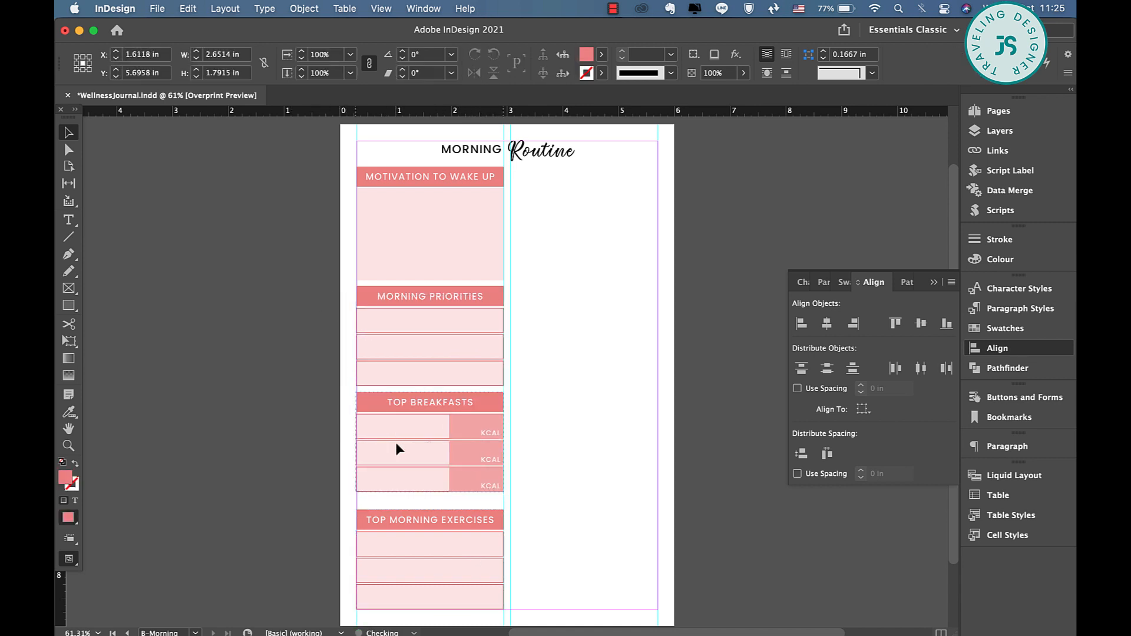
{"action": "left_click_drag", "start_coordinate": [396, 449], "coordinate": [402, 462]}
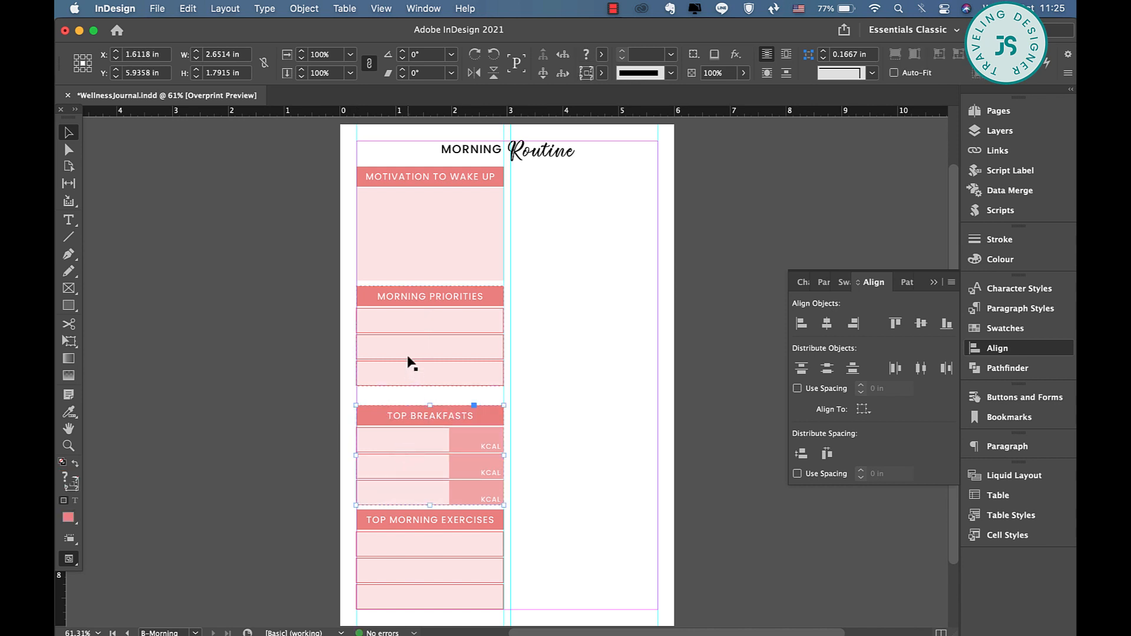
{"action": "left_click_drag", "start_coordinate": [407, 357], "coordinate": [408, 374]}
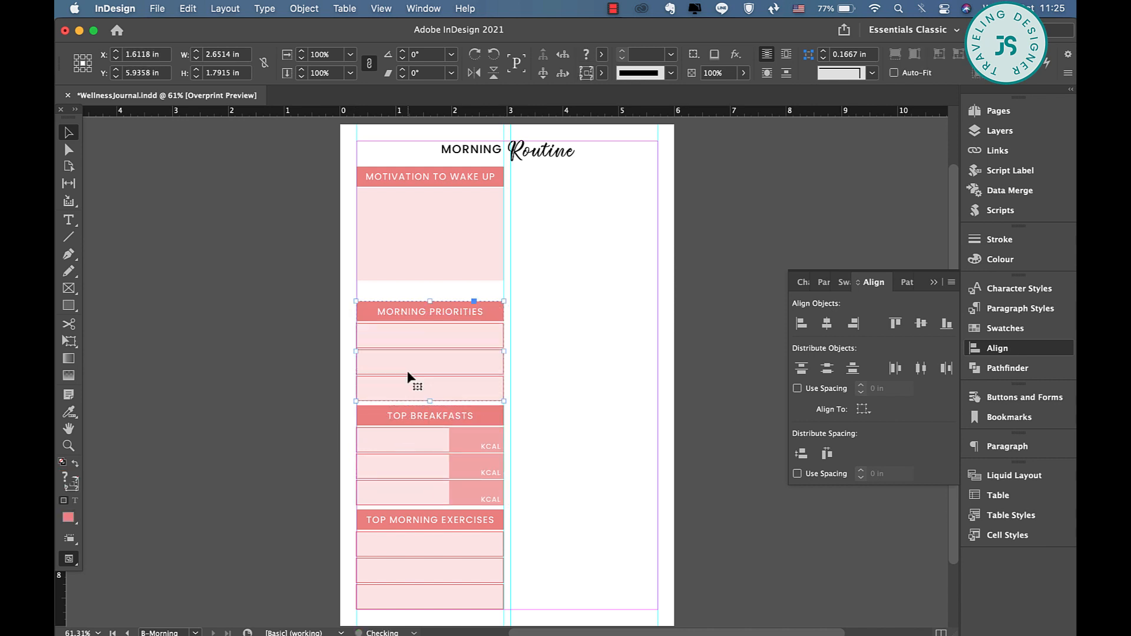
Extend the tinted MOTIVATION TO WAKE UP box down to just above the MORNING PRIORITIES heading.
{"action": "left_click", "coordinate": [452, 567]}
{"action": "left_click", "coordinate": [489, 280]}
{"action": "left_click_drag", "start_coordinate": [431, 281], "coordinate": [431, 299]}
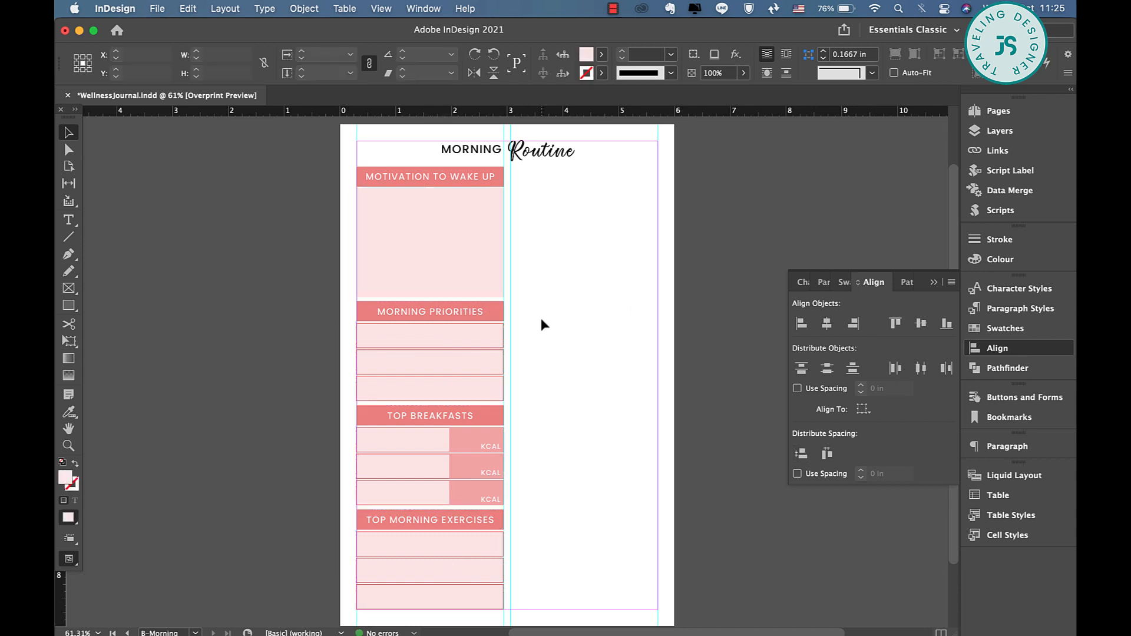
Copy the MOTIVATION TO WAKE UP heading to the top of the right column and change its text to FIRST THINGS TO DO.
{"action": "left_click_drag", "start_coordinate": [443, 177], "coordinate": [559, 181]}
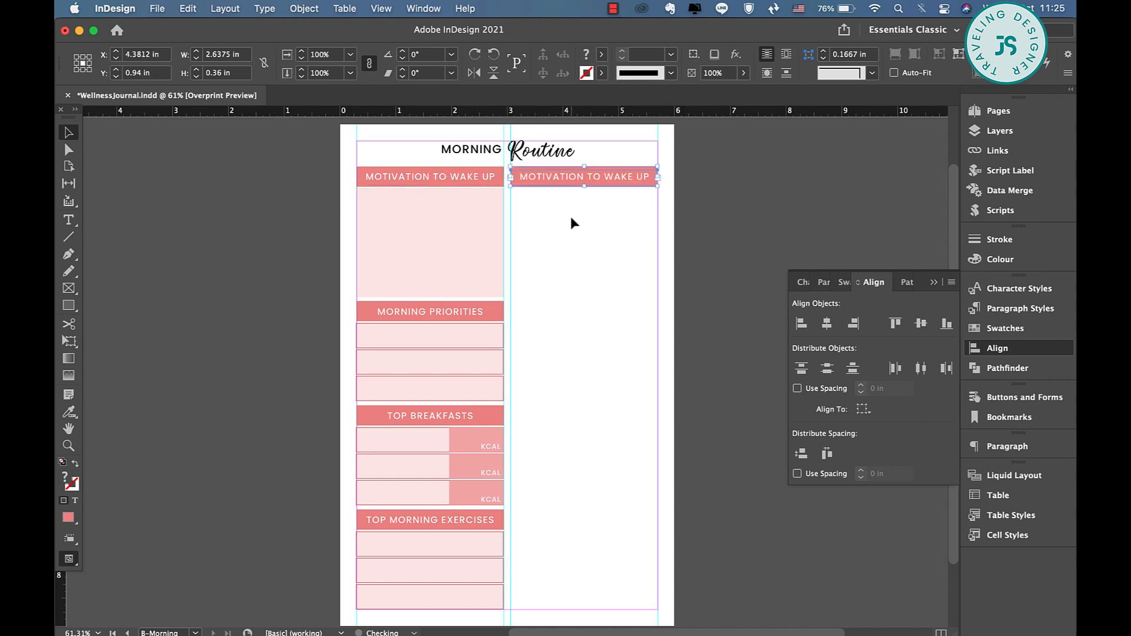
{"action": "double_click", "coordinate": [593, 177]}
{"action": "key", "text": "super+a"}
{"action": "type", "text": "FIRST THI"}
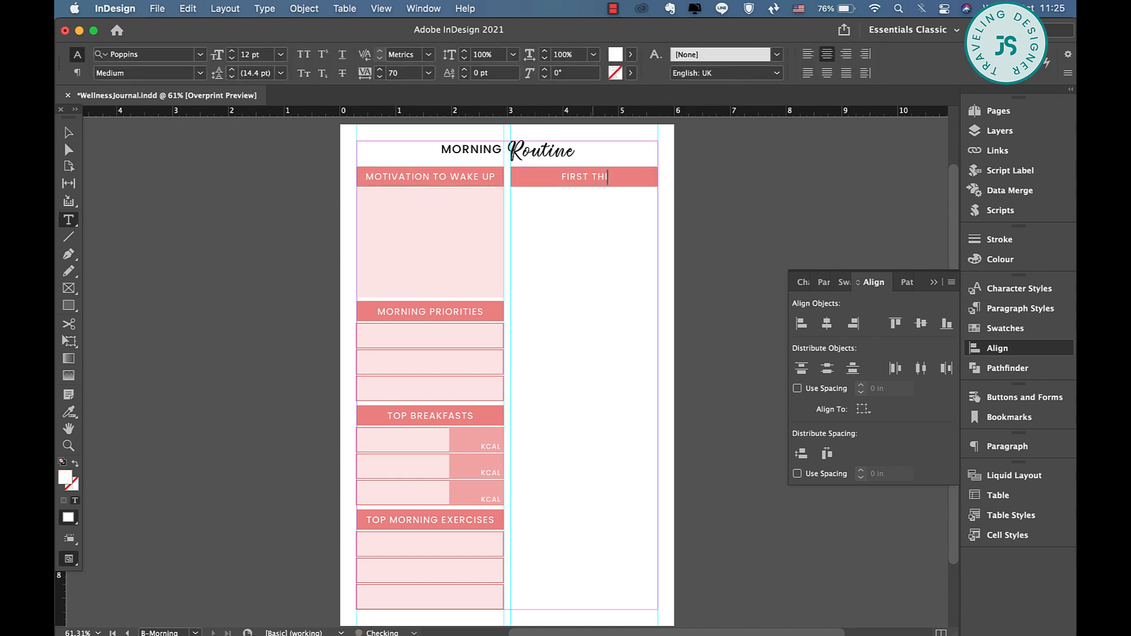
{"action": "type", "text": "NGS TO DO"}
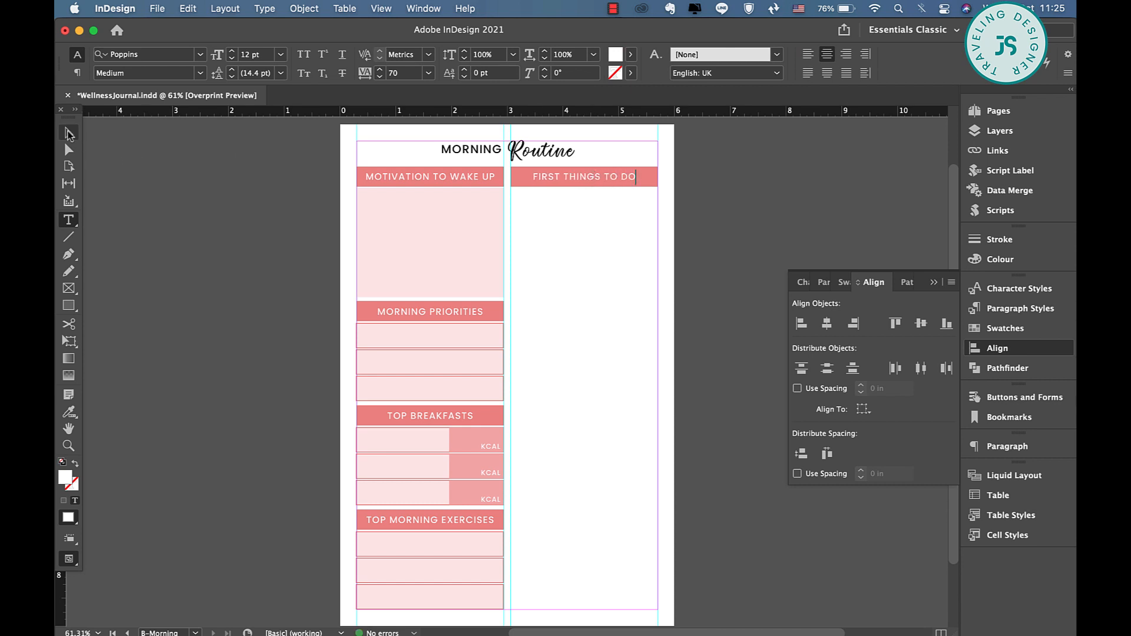
Copy a MORNING PRIORITIES row into the right column to make five stacked rows under FIRST THINGS TO DO.
{"action": "left_click", "coordinate": [69, 134]}
{"action": "left_click", "coordinate": [471, 342]}
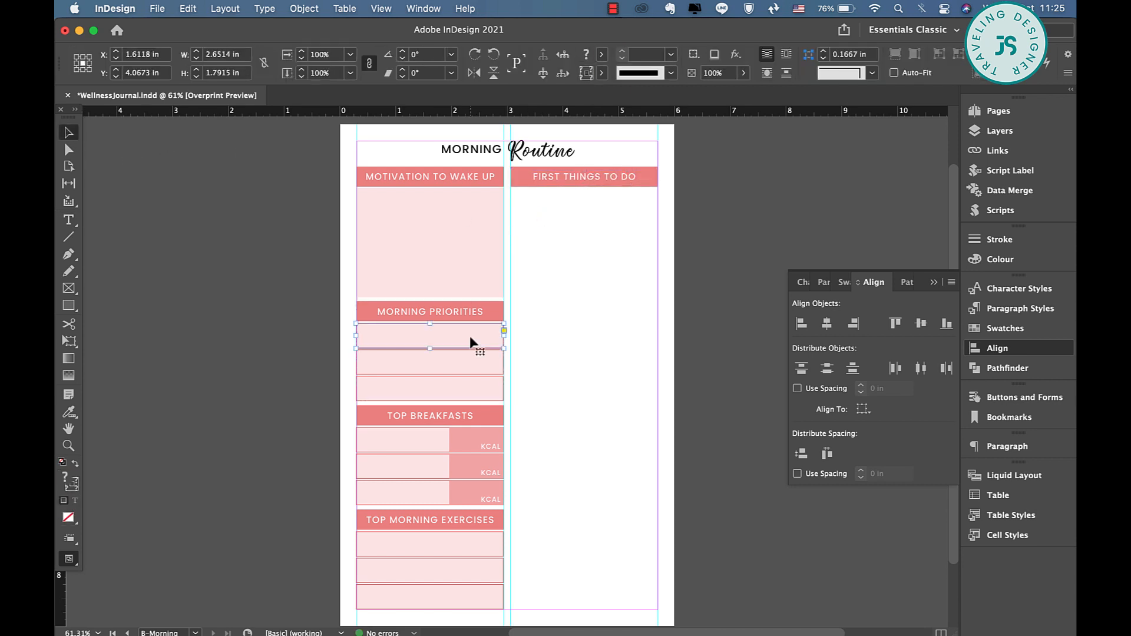
{"action": "left_click_drag", "start_coordinate": [471, 342], "coordinate": [592, 333]}
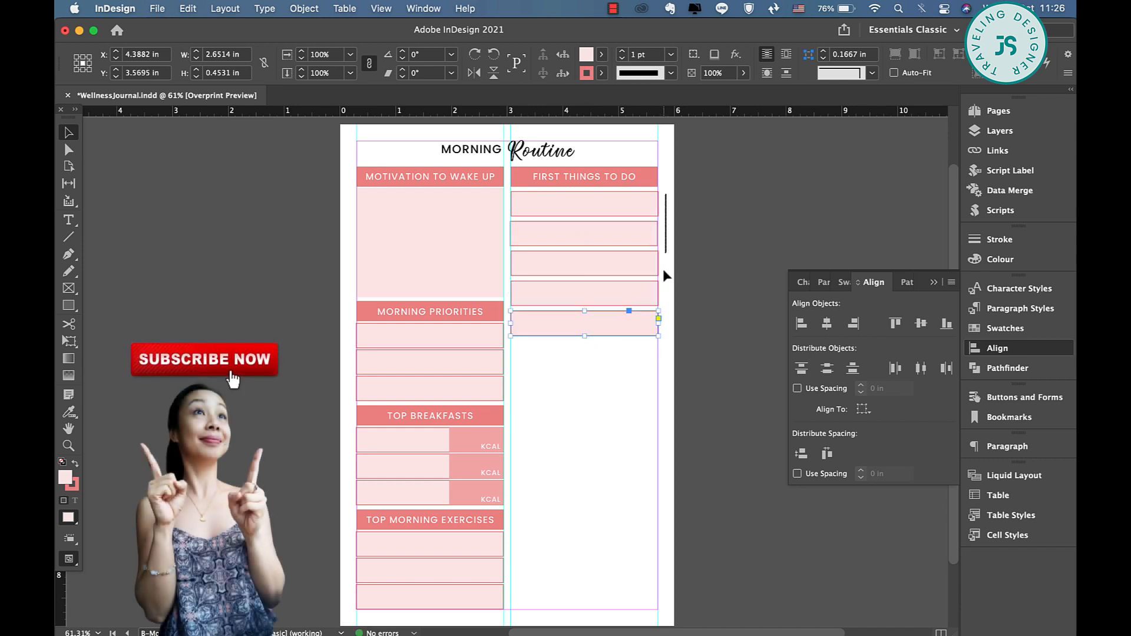
Distribute the five FIRST THINGS TO DO rows evenly, align their left edges, and nudge them up toward the heading.
{"action": "left_click_drag", "start_coordinate": [663, 270], "coordinate": [589, 337]}
{"action": "left_click", "coordinate": [802, 369]}
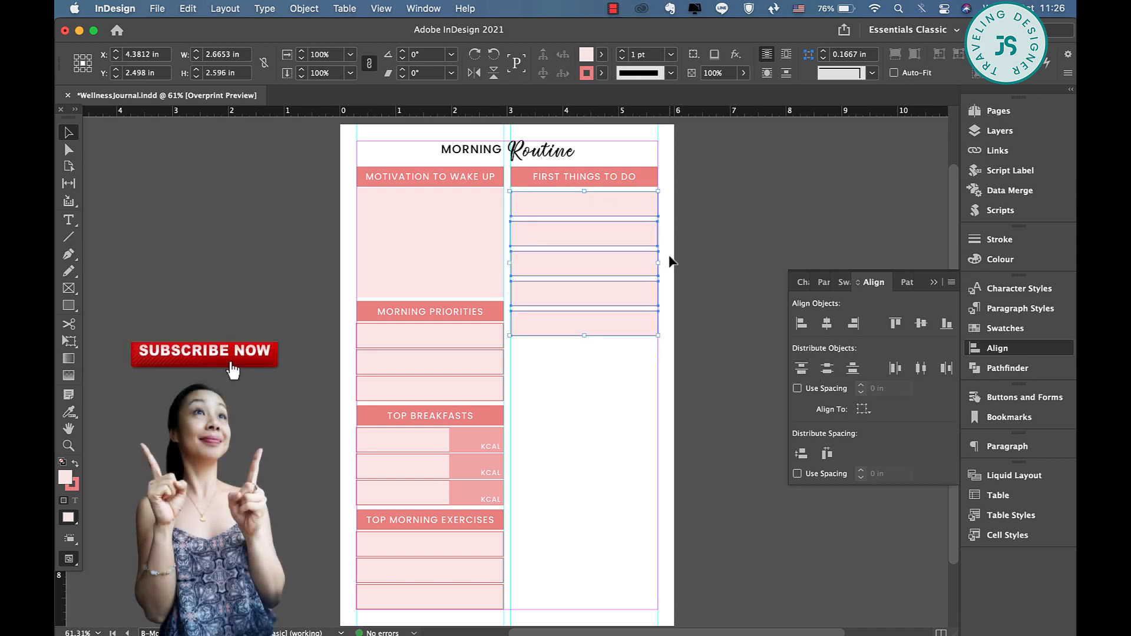
{"action": "left_click", "coordinate": [801, 324]}
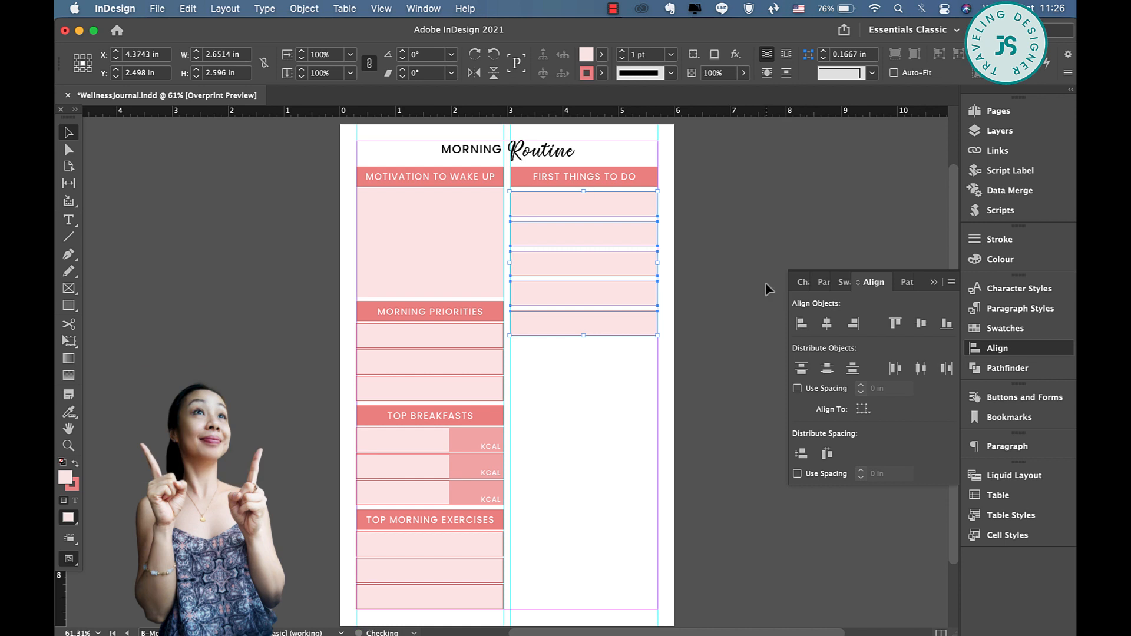
{"action": "key", "text": "Up"}
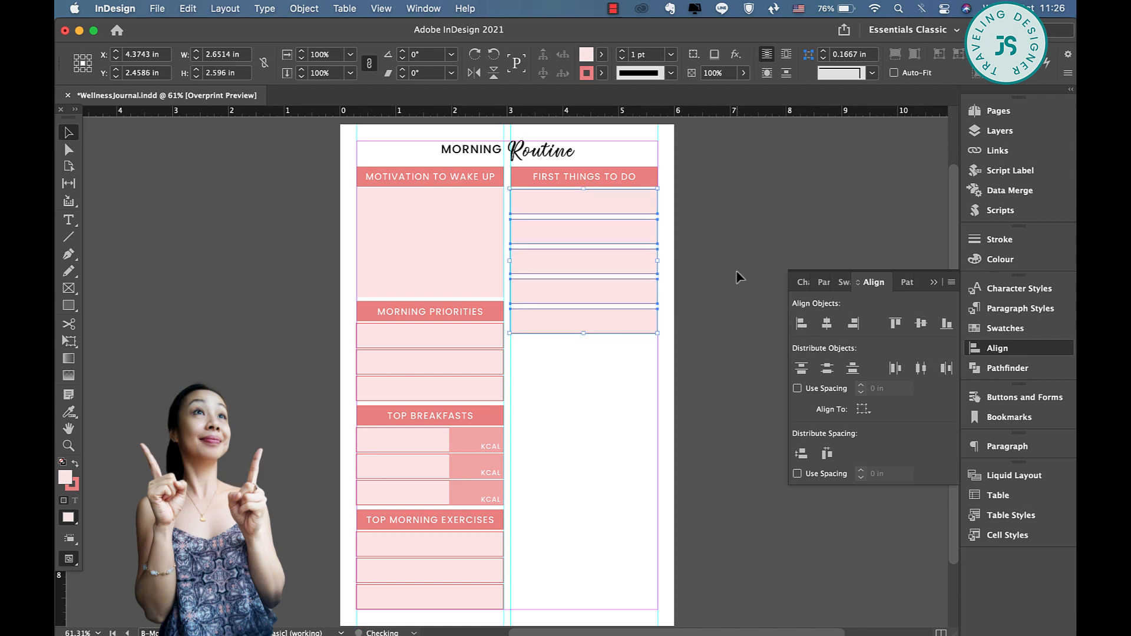
{"action": "left_click", "coordinate": [584, 394]}
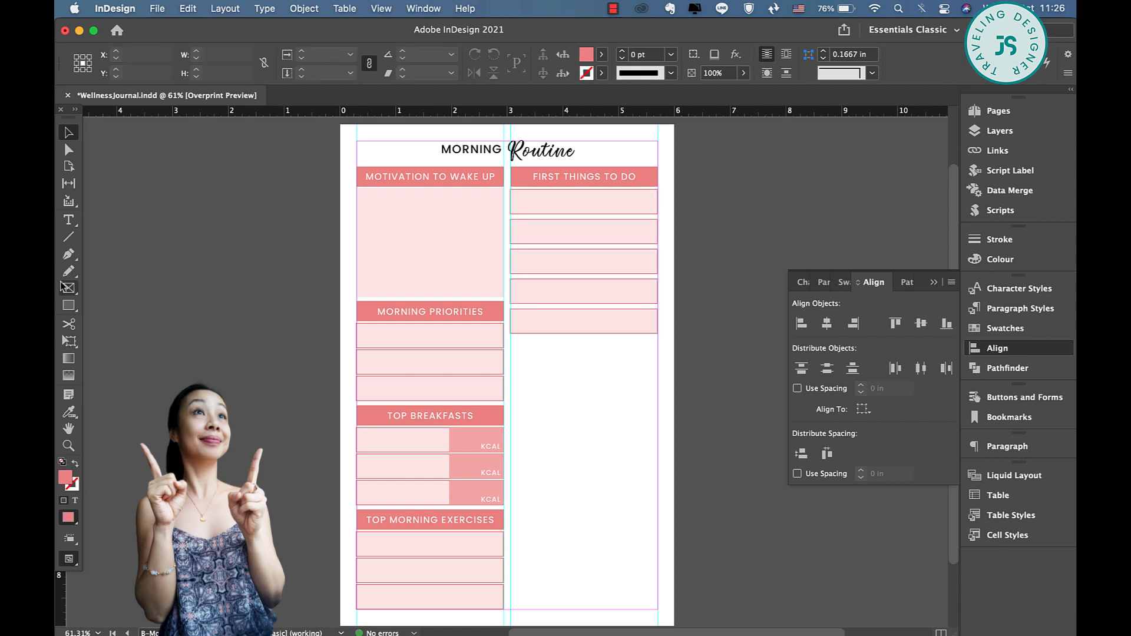
Draw a vertical line about 2.6 in long through the five FIRST THINGS TO DO rows and nudge it to their centre.
{"action": "left_click", "coordinate": [69, 236]}
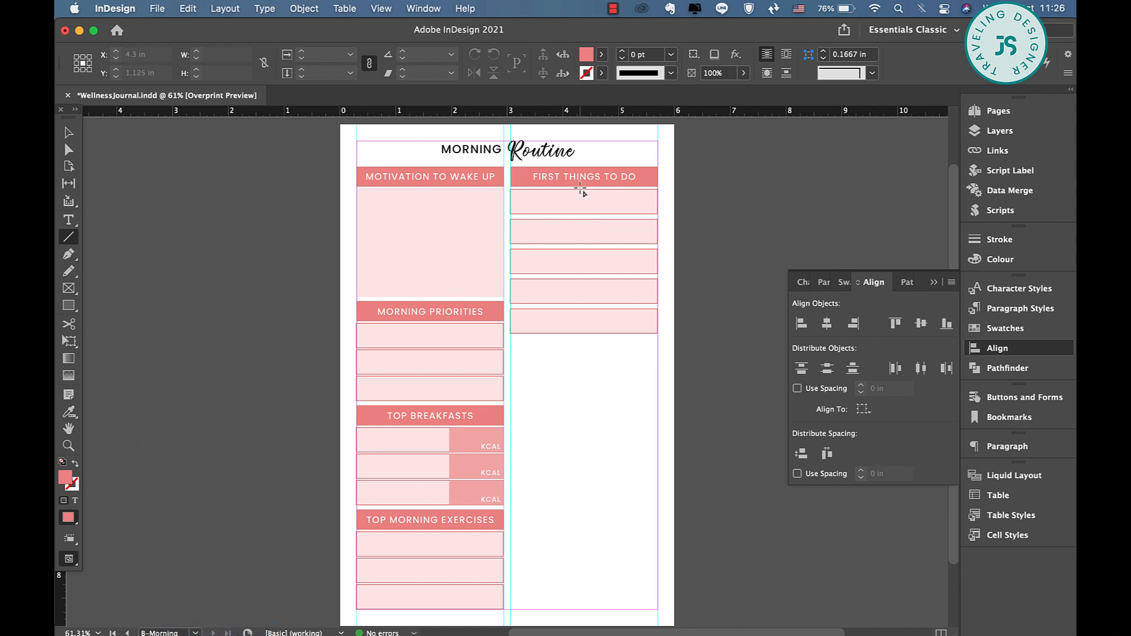
{"action": "left_click_drag", "start_coordinate": [581, 192], "coordinate": [581, 335]}
{"action": "key", "text": "Right"}
{"action": "key", "text": "Right"}
{"action": "key", "text": "Right"}
{"action": "key", "text": "Right"}
{"action": "key", "text": "Right"}
{"action": "key", "text": "Right"}
{"action": "key", "text": "Right"}
{"action": "key", "text": "Right"}
{"action": "key", "text": "Right"}
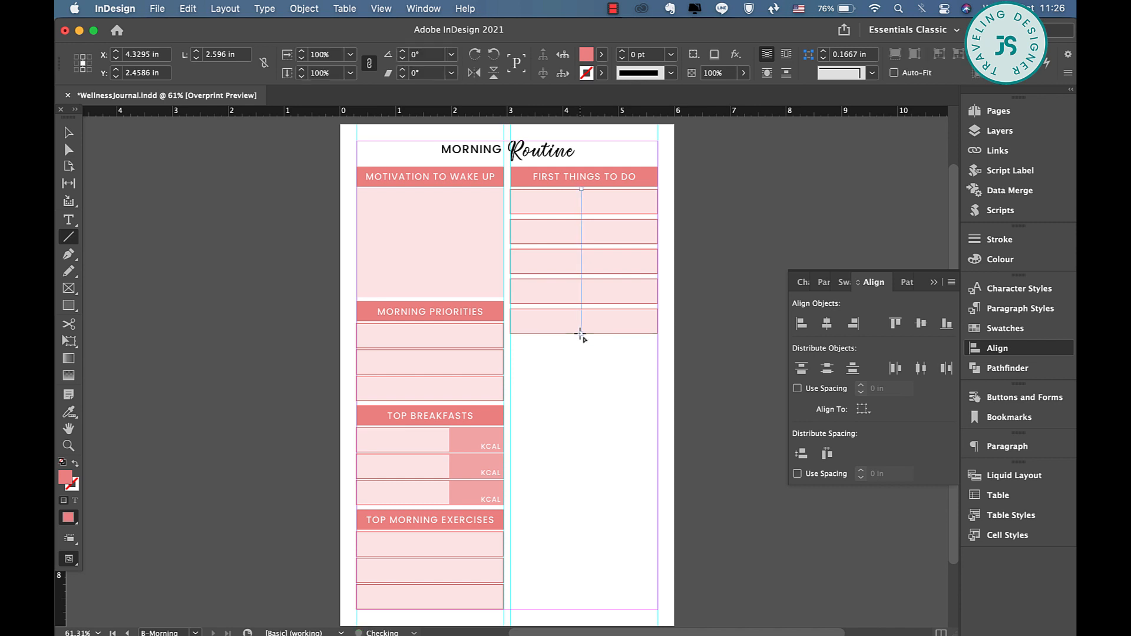
{"action": "key", "text": "Left"}
{"action": "key", "text": "Down"}
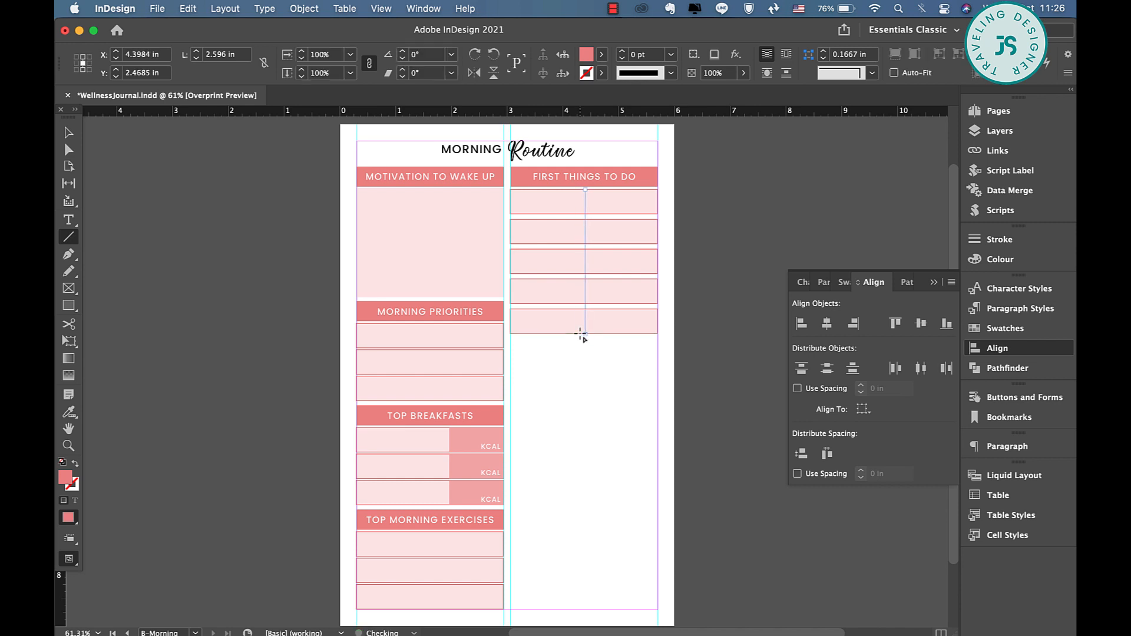
Give the vertical divider line a thin pink stroke, deselect it, and choose Dotted as the stroke type.
{"action": "left_click", "coordinate": [671, 54]}
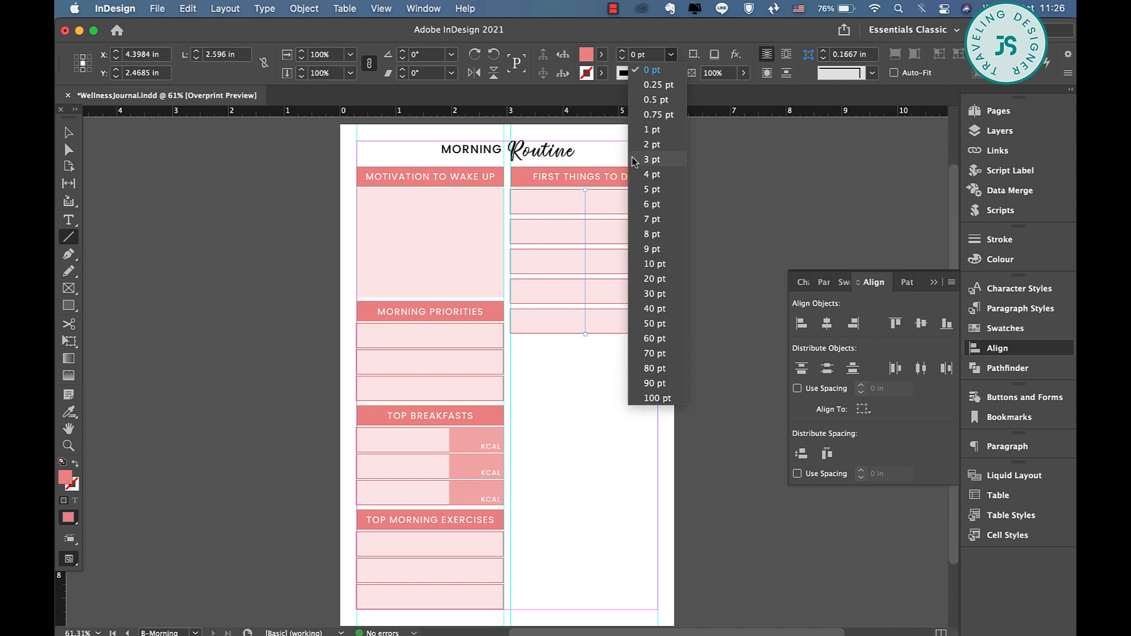
{"action": "left_click", "coordinate": [654, 137]}
{"action": "key", "text": "super+shift+a"}
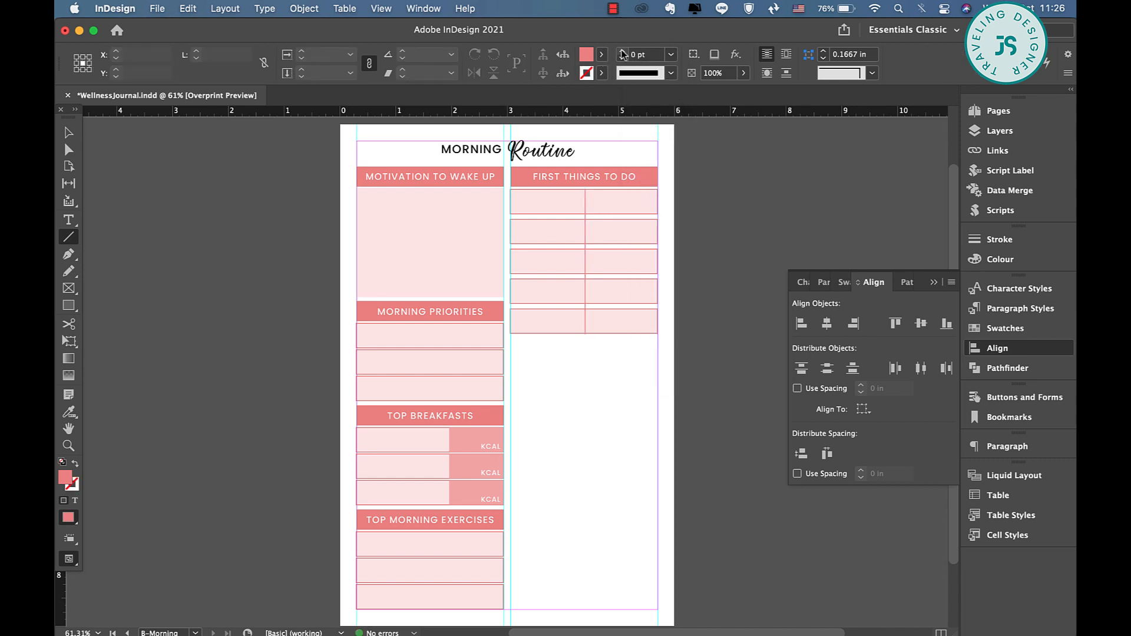
{"action": "left_click", "coordinate": [671, 73]}
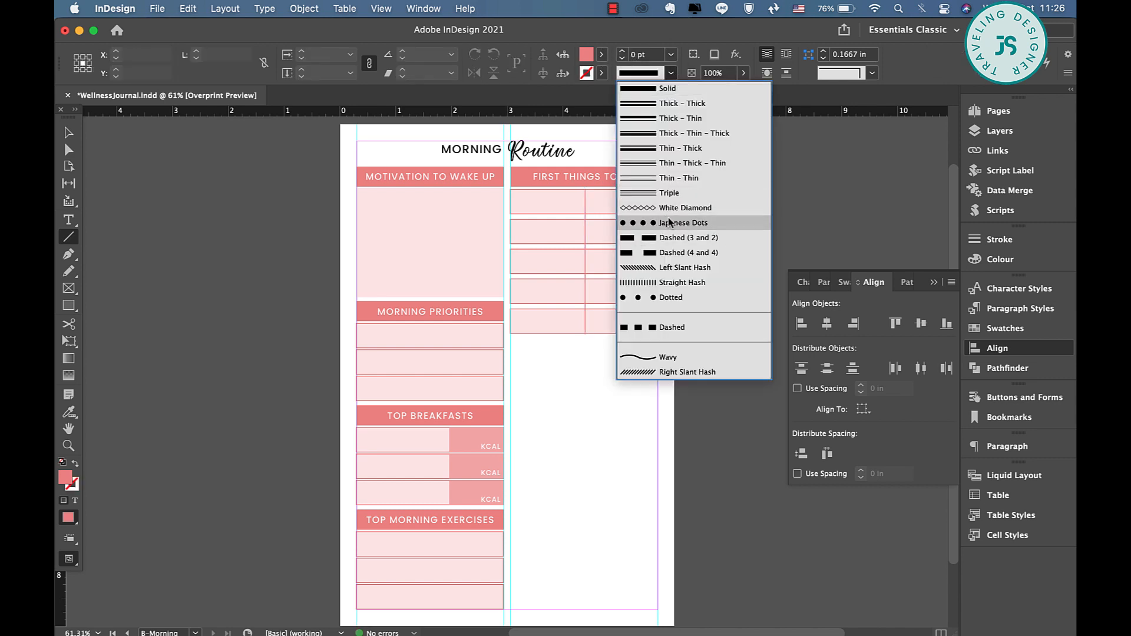
{"action": "left_click", "coordinate": [669, 301]}
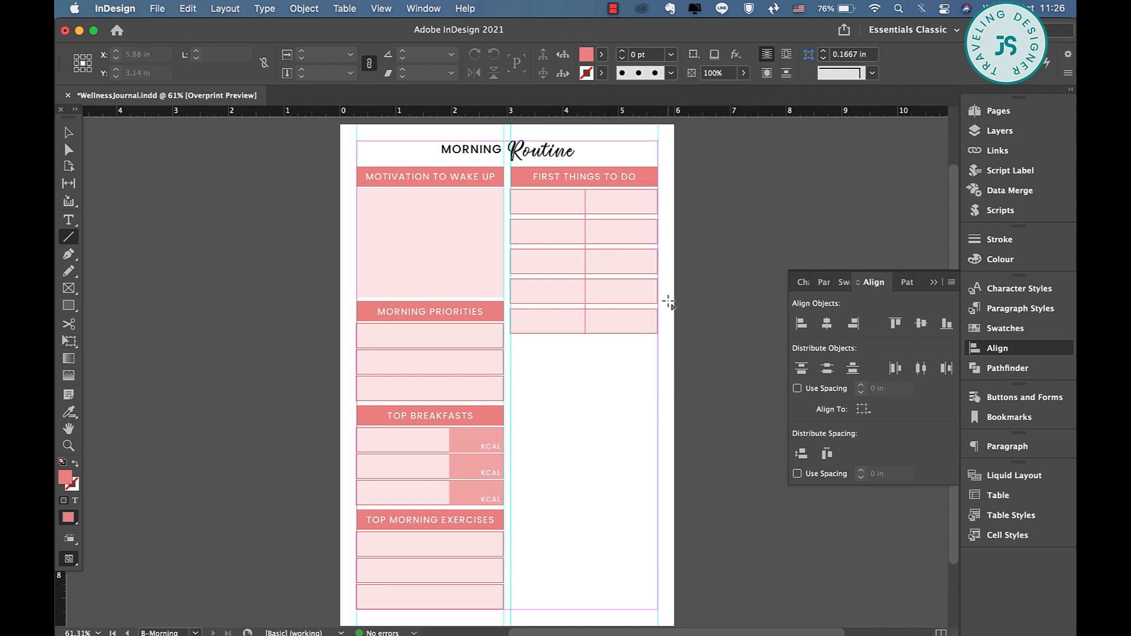
Apply the Dotted stroke type to the vertical line through the FIRST THINGS TO DO rows and send it to the back.
{"action": "left_click", "coordinate": [68, 132]}
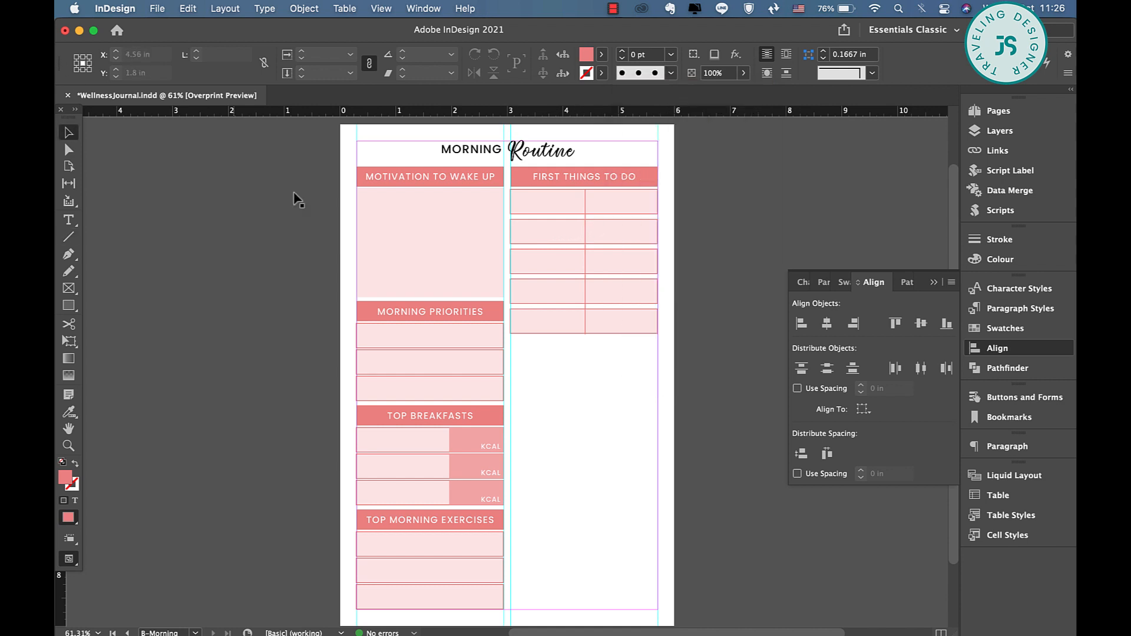
{"action": "left_click", "coordinate": [585, 216]}
{"action": "left_click", "coordinate": [671, 73]}
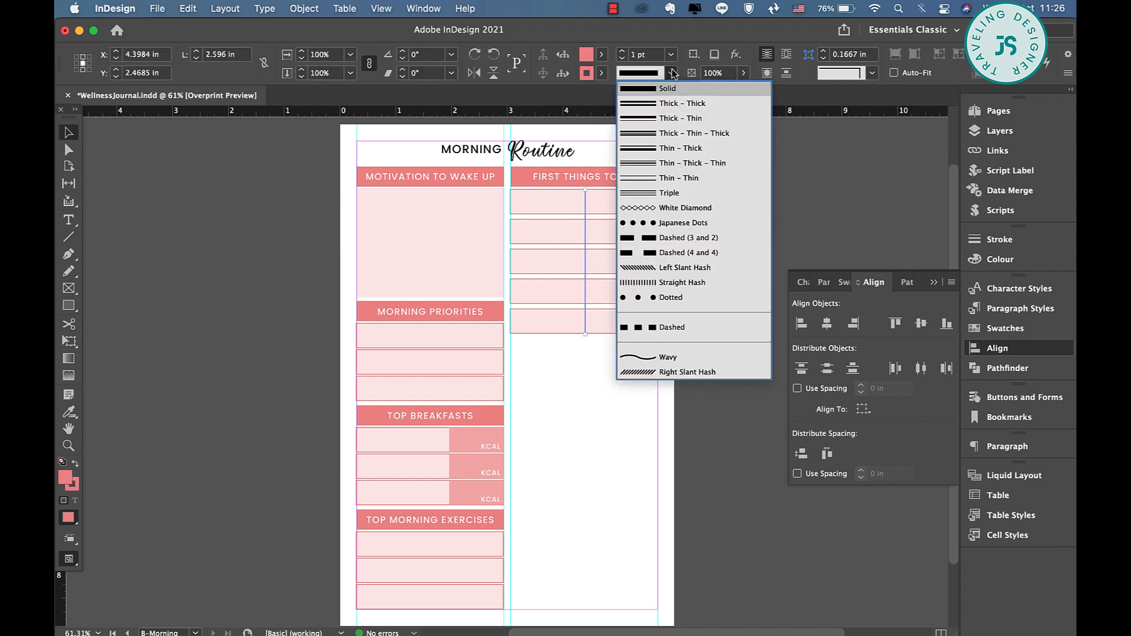
{"action": "left_click", "coordinate": [670, 299]}
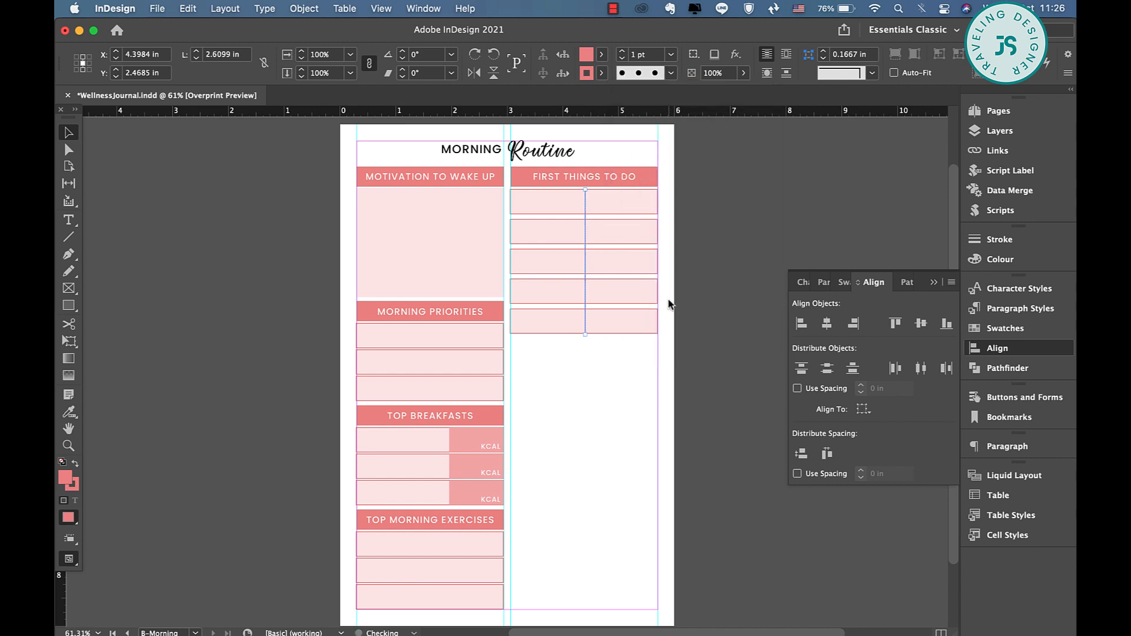
{"action": "right_click", "coordinate": [591, 217]}
{"action": "mouse_move", "coordinate": [734, 332]}
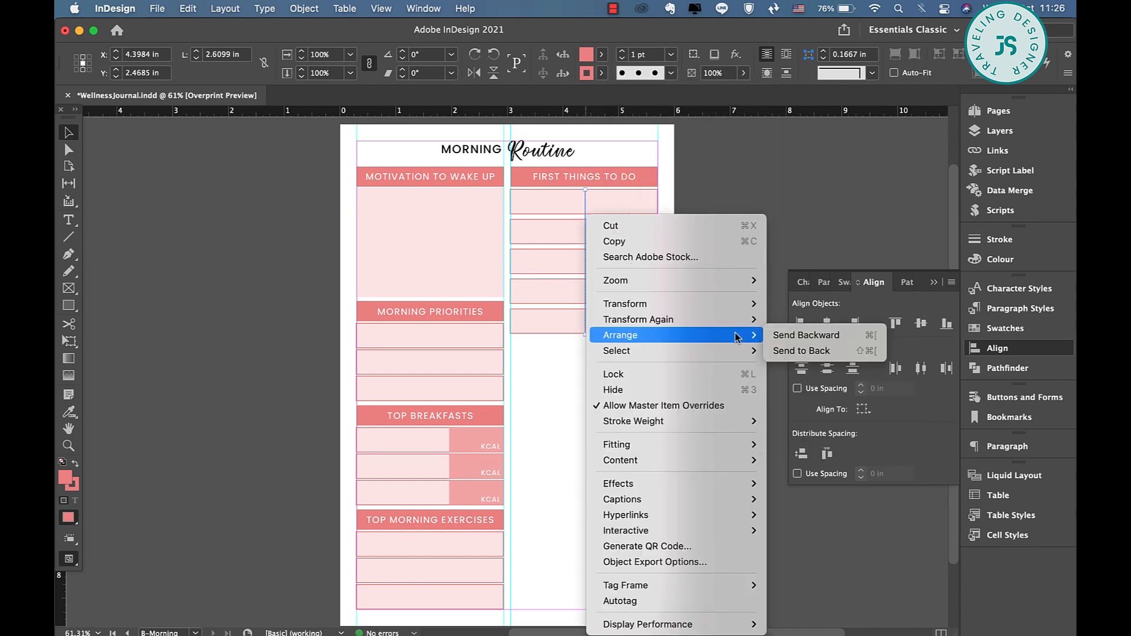
{"action": "left_click", "coordinate": [777, 351]}
Fill all five FIRST THINGS TO DO rows with the [Paper] swatch and deselect them.
{"action": "left_click", "coordinate": [582, 207]}
{"action": "left_click", "coordinate": [609, 230], "text": "shift"}
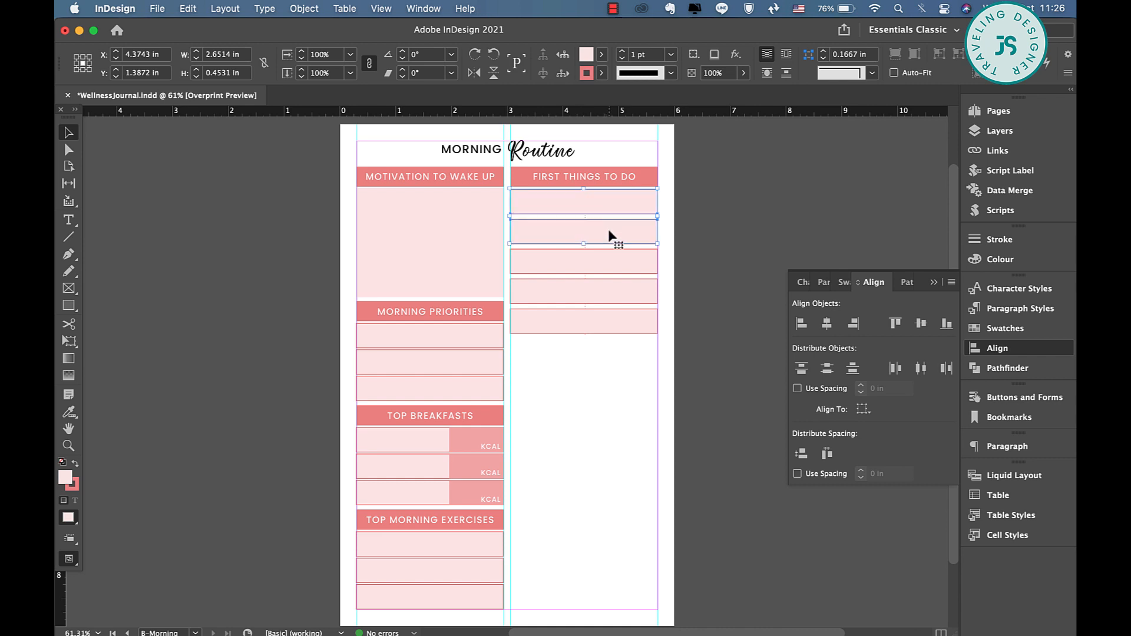
{"action": "left_click", "coordinate": [607, 267], "text": "shift"}
{"action": "left_click", "coordinate": [610, 297], "text": "shift"}
{"action": "left_click", "coordinate": [608, 322], "text": "shift"}
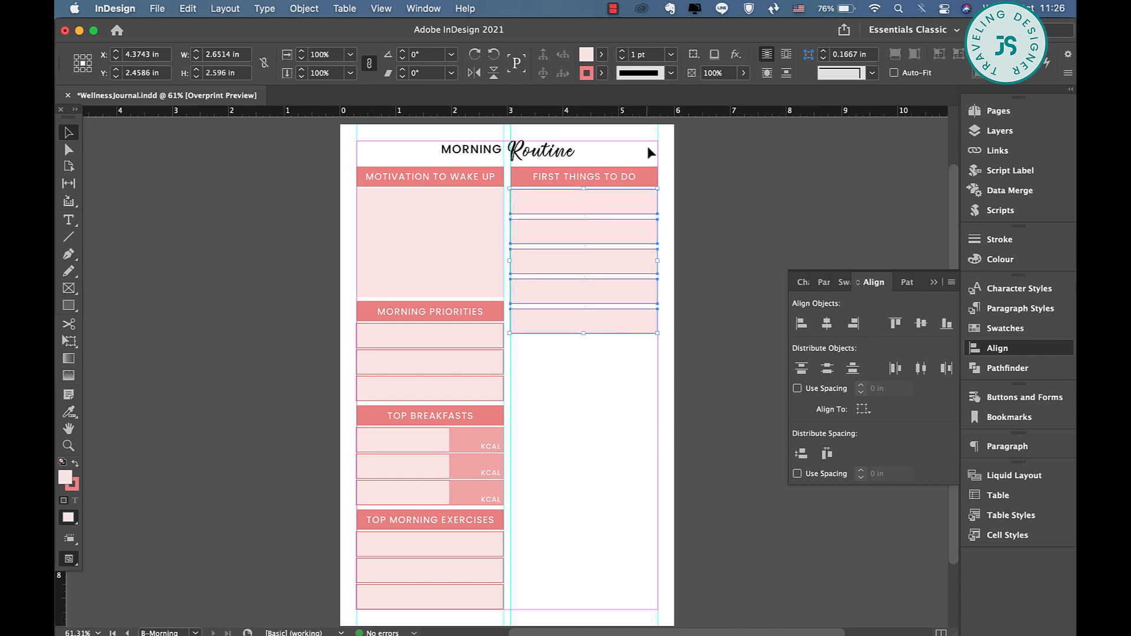
{"action": "left_click", "coordinate": [601, 55]}
{"action": "scroll", "coordinate": [473, 103], "scroll_direction": "up", "scroll_amount": 10}
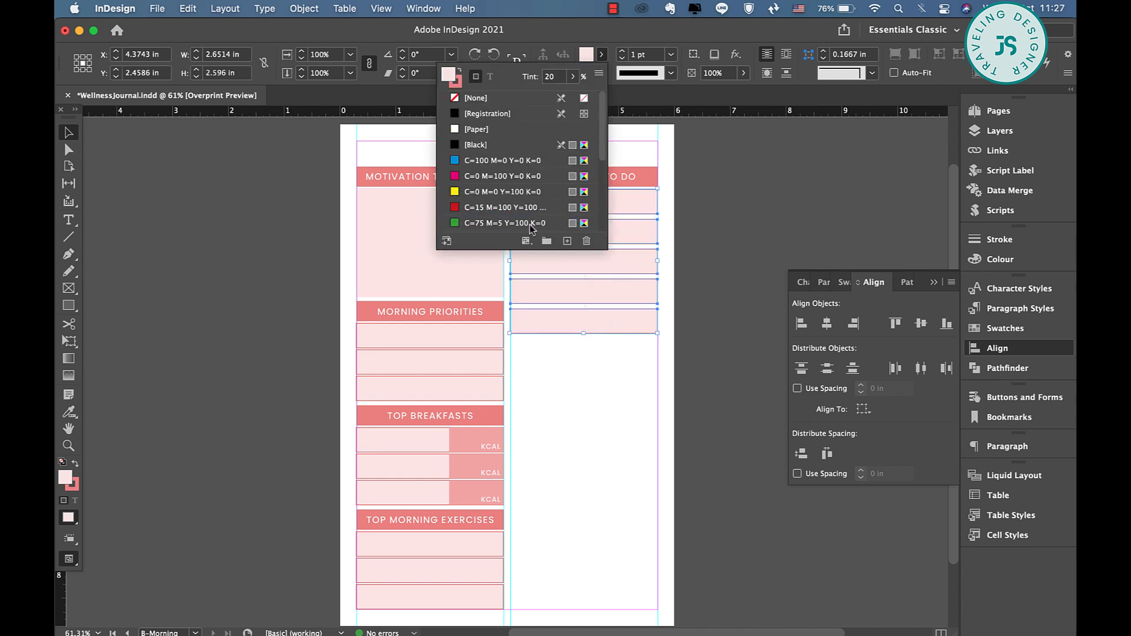
{"action": "left_click", "coordinate": [476, 129]}
{"action": "left_click", "coordinate": [658, 389]}
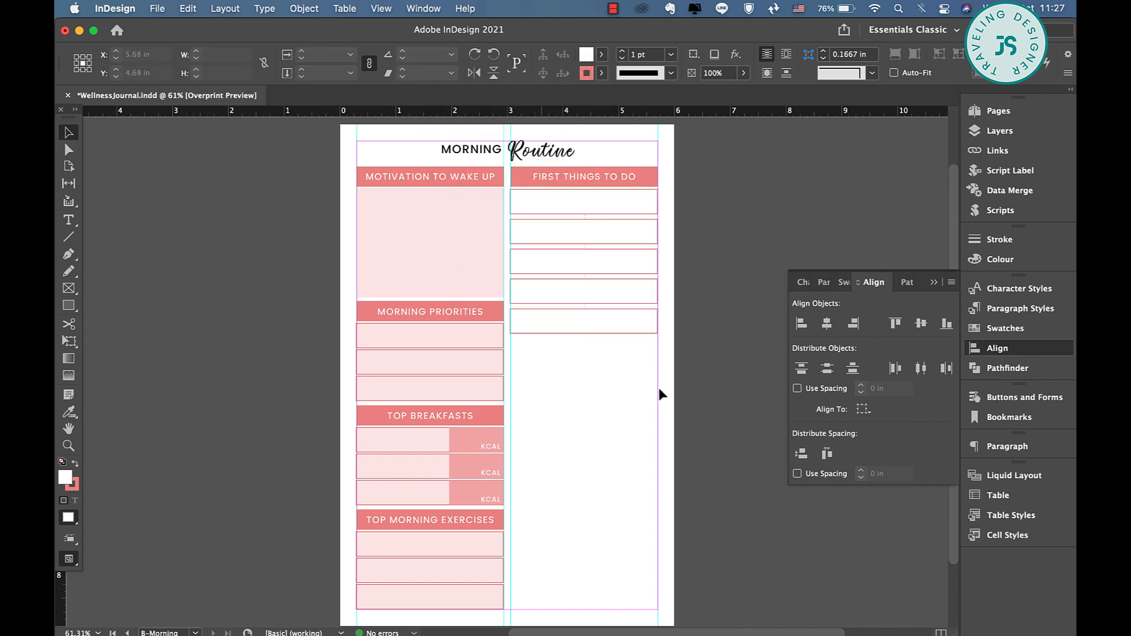
Copy the FIRST THINGS TO DO heading below its five rows, retitle the copy MORNING ROUTINE, and nudge it slightly down.
{"action": "left_click", "coordinate": [646, 181]}
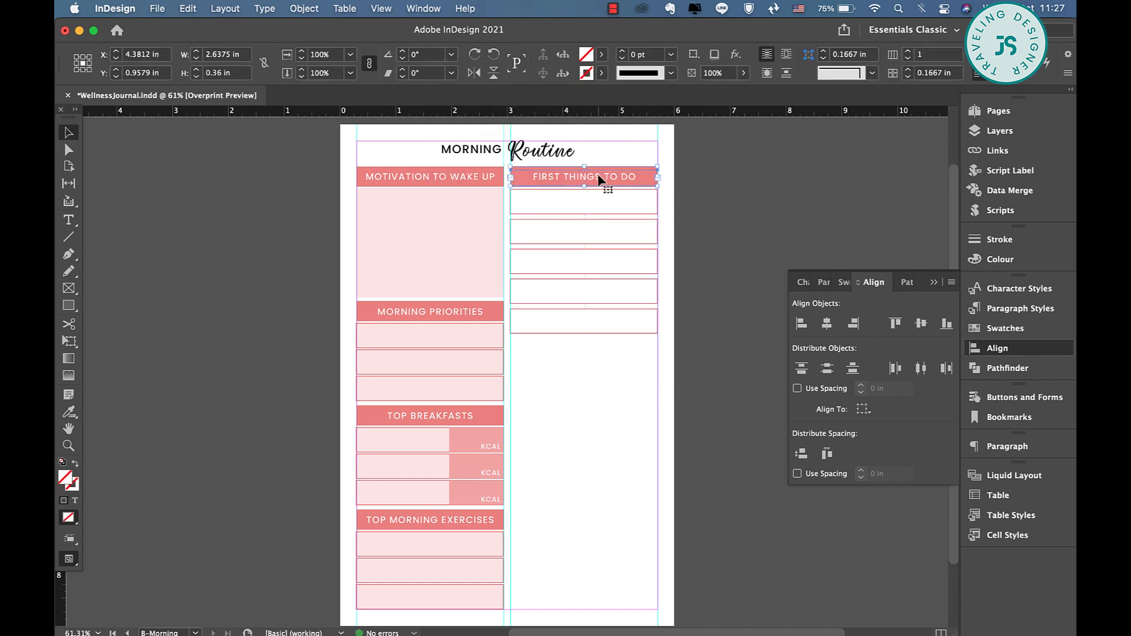
{"action": "left_click_drag", "start_coordinate": [596, 177], "coordinate": [601, 349]}
{"action": "triple_click", "coordinate": [605, 345]}
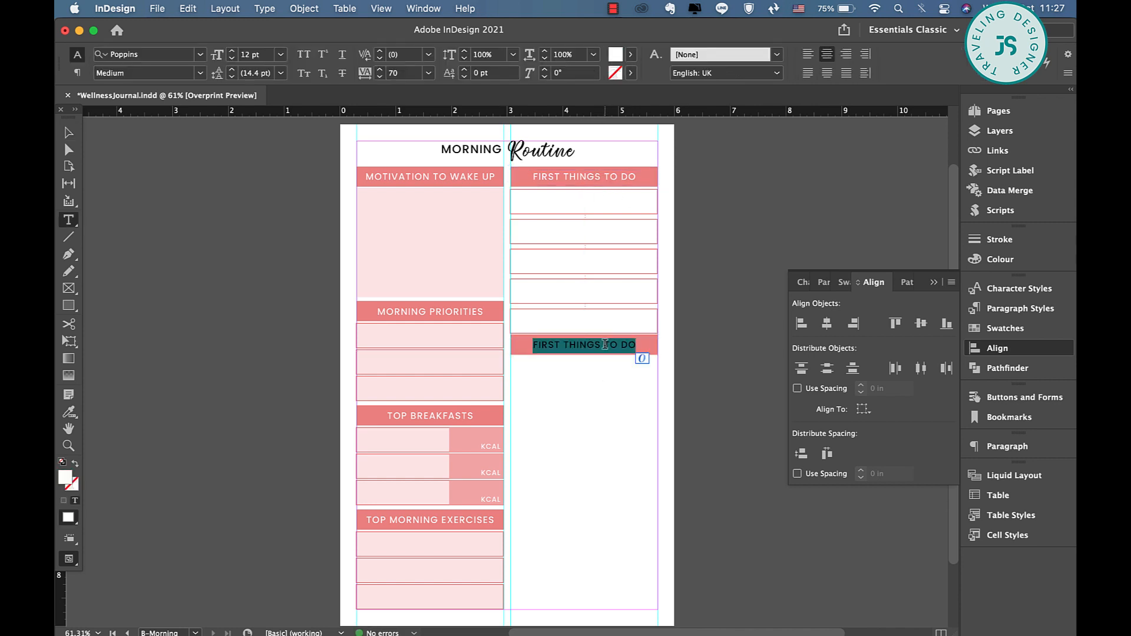
{"action": "type", "text": "MORNING ROUTINE"}
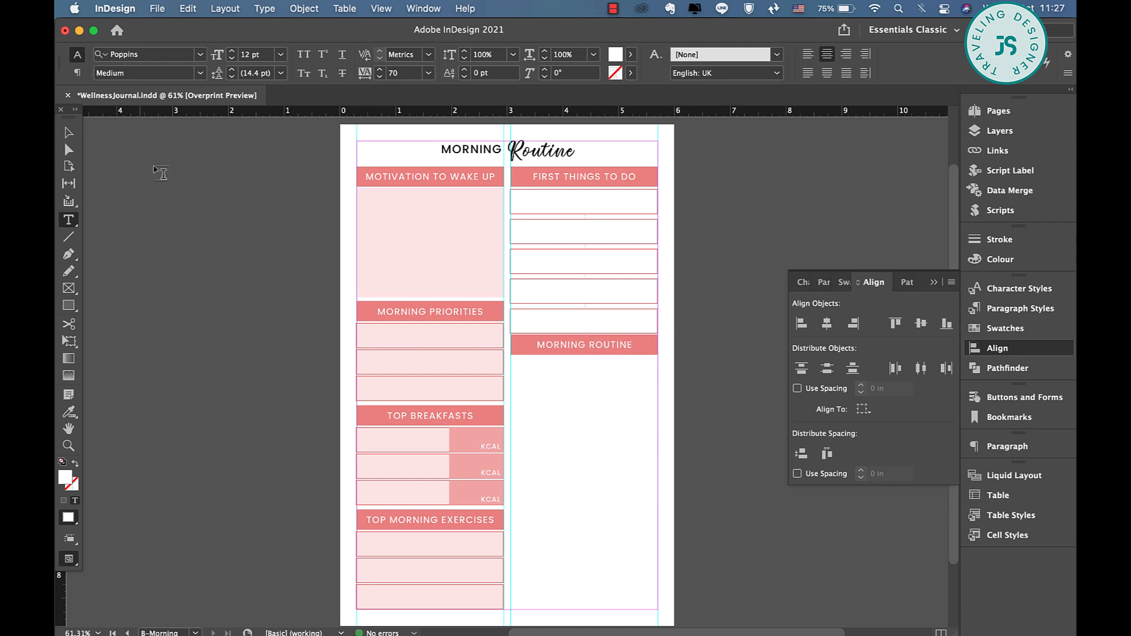
{"action": "left_click", "coordinate": [68, 132]}
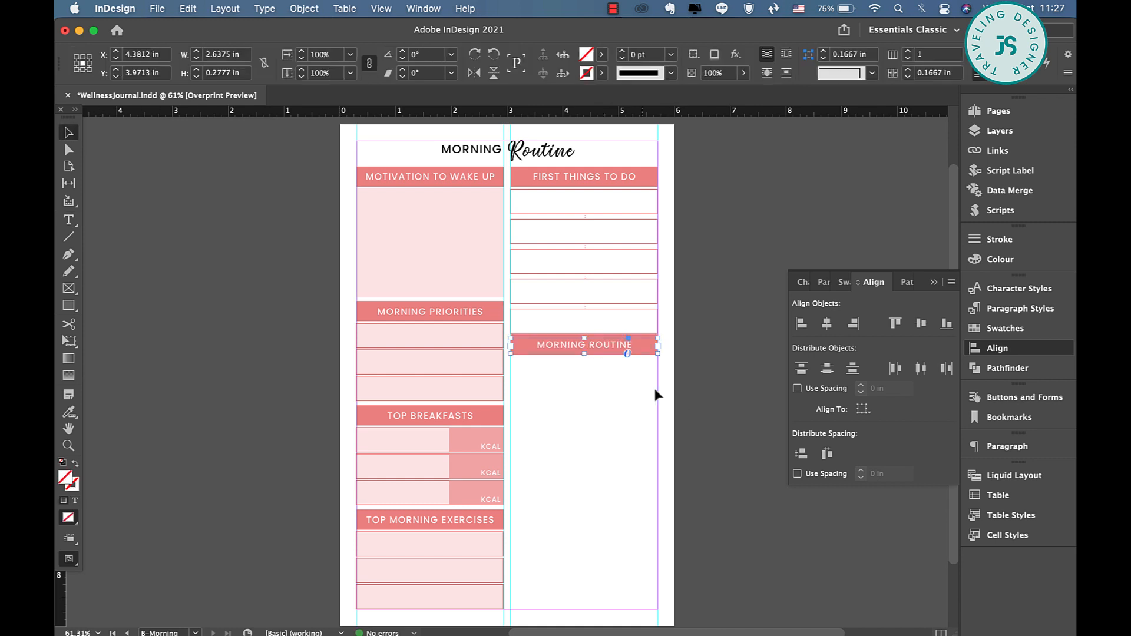
{"action": "left_click", "coordinate": [625, 384]}
{"action": "left_click", "coordinate": [622, 347]}
Draw a 0.36 in pink circle and place it below the MORNING ROUTINE heading against the right page margin.
{"action": "left_click", "coordinate": [68, 305]}
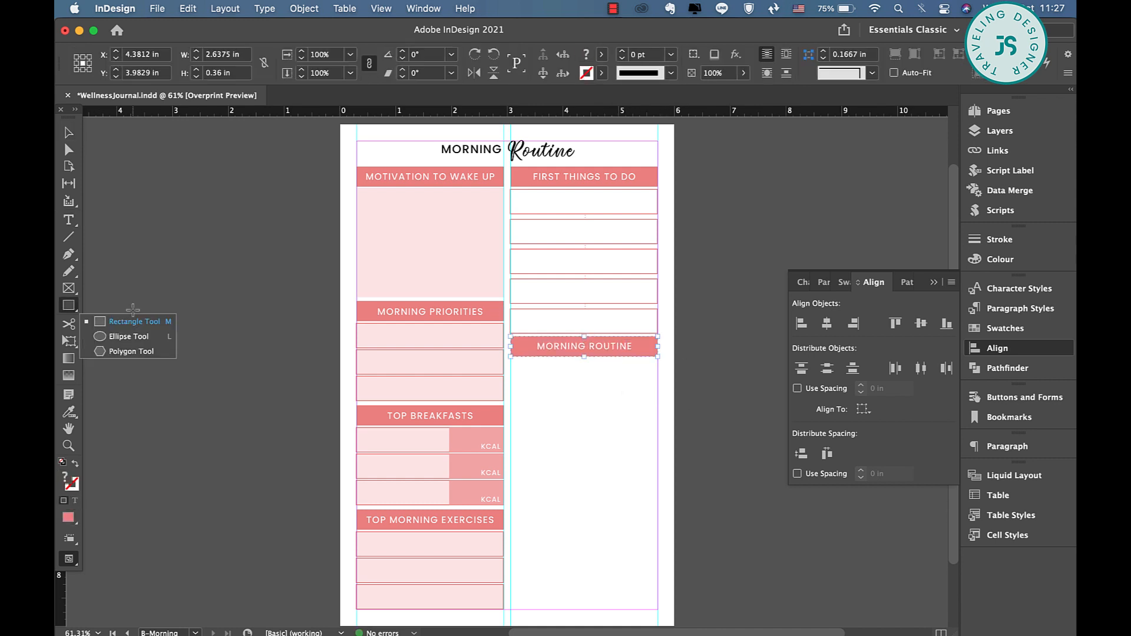
{"action": "left_click", "coordinate": [123, 338]}
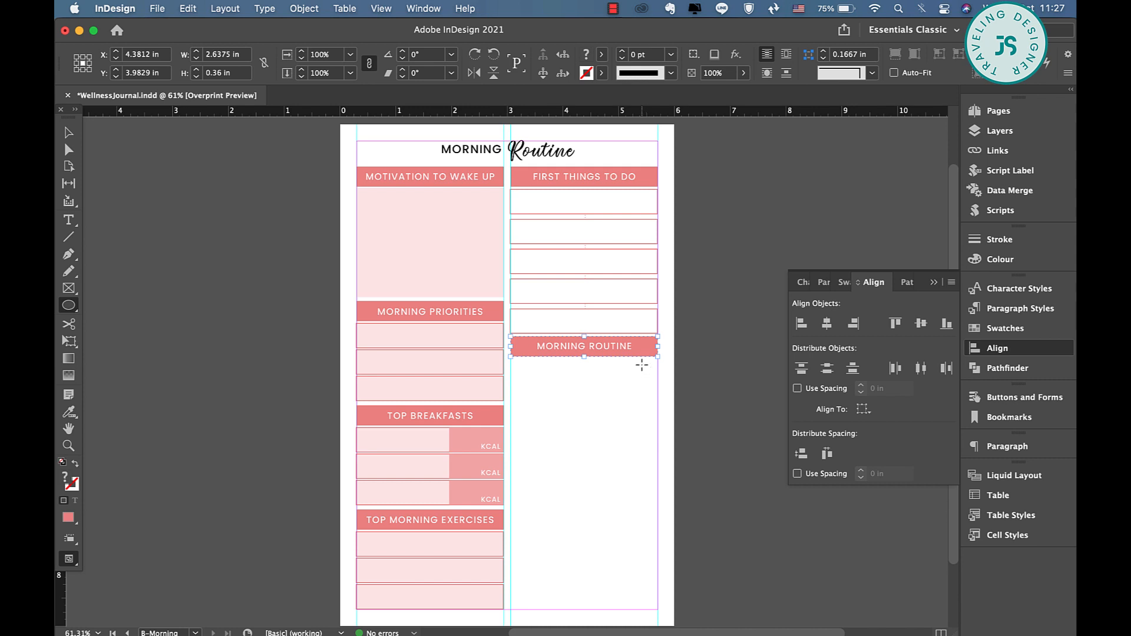
{"action": "left_click_drag", "start_coordinate": [642, 365], "coordinate": [651, 381]}
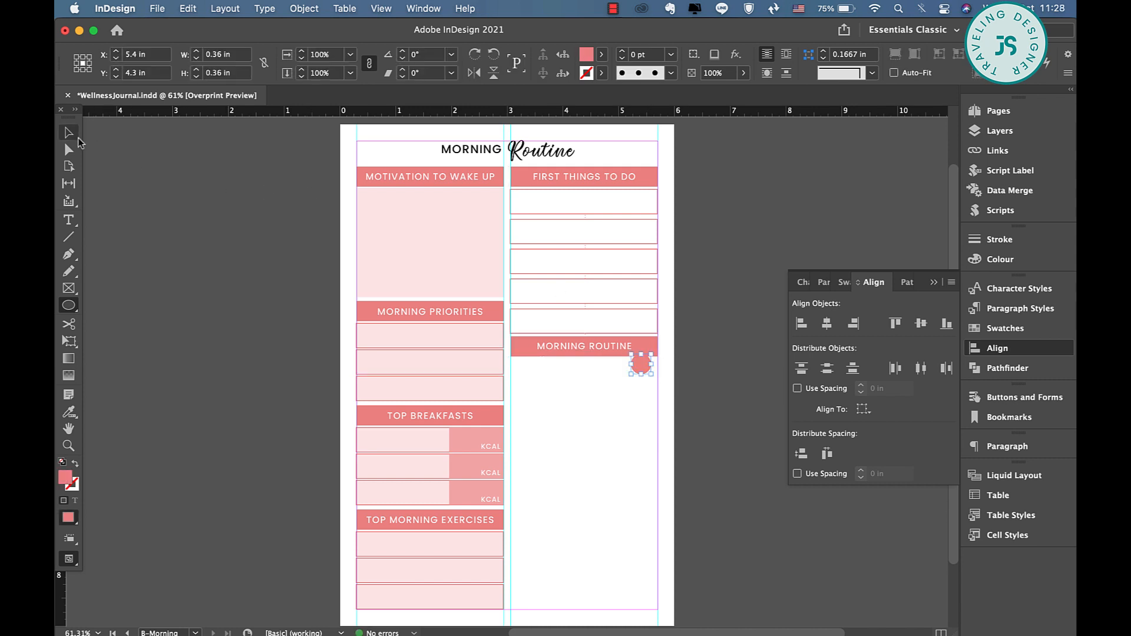
{"action": "key", "text": "v"}
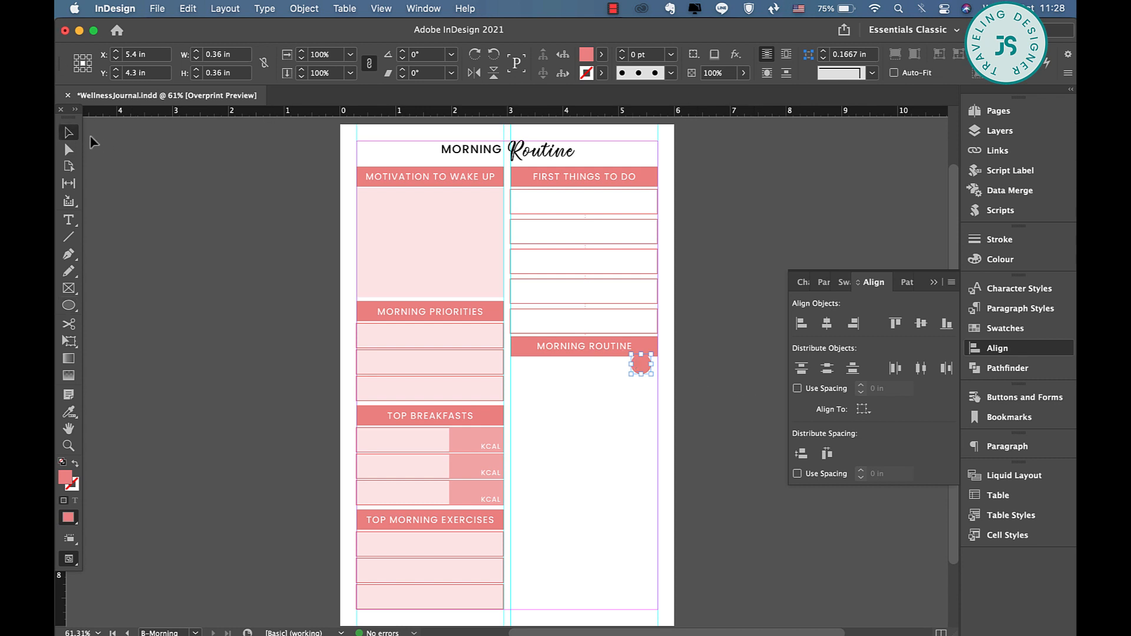
{"action": "left_click_drag", "start_coordinate": [646, 367], "coordinate": [652, 379]}
Copy a KCAL label into the right column, change its text to 1, and centre it on the pink circle.
{"action": "key", "text": "super+equal"}
{"action": "key", "text": "super+equal"}
{"action": "scroll", "coordinate": [653, 378], "scroll_direction": "down", "scroll_amount": 5}
{"action": "scroll", "coordinate": [653, 378], "scroll_direction": "left", "scroll_amount": 2}
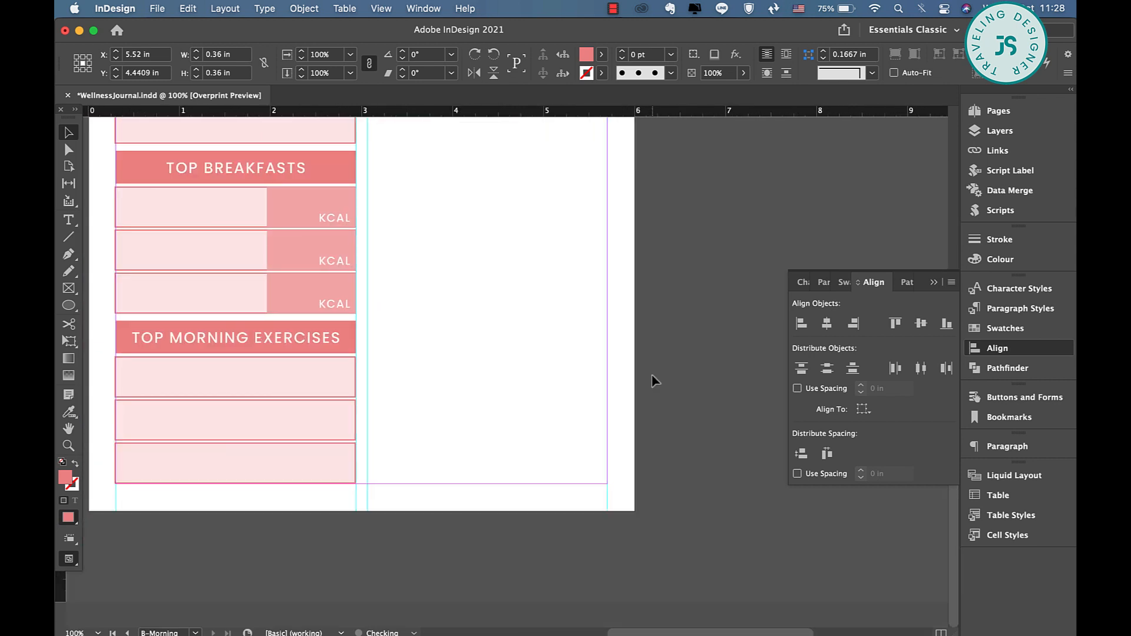
{"action": "scroll", "coordinate": [652, 378], "scroll_direction": "up", "scroll_amount": 3}
{"action": "left_click_drag", "start_coordinate": [593, 257], "coordinate": [593, 300]}
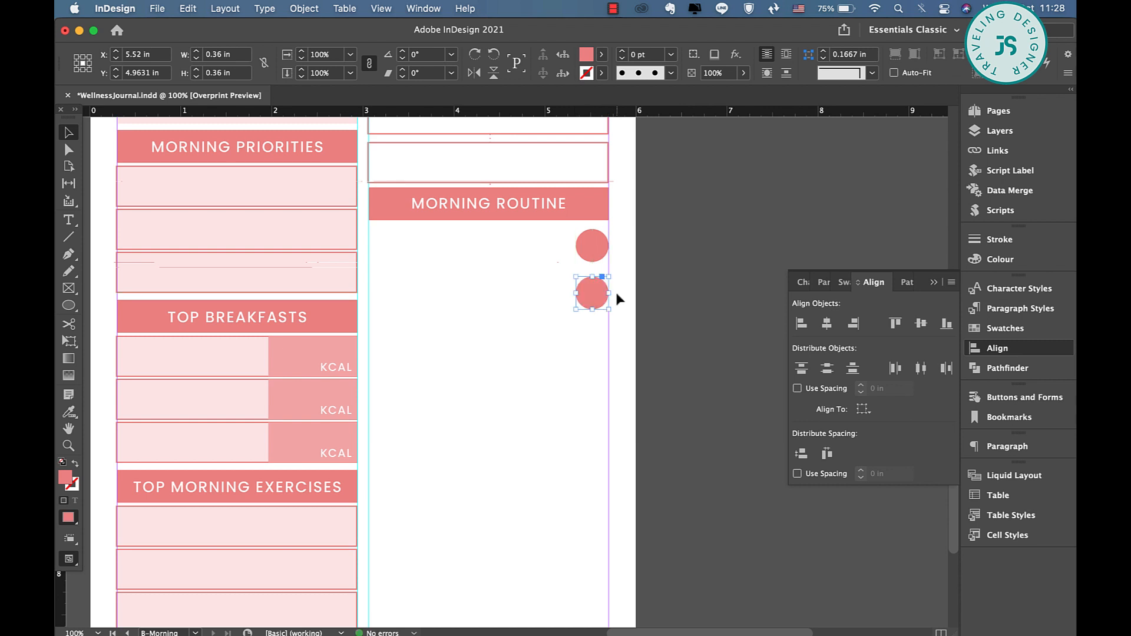
{"action": "left_click", "coordinate": [520, 206]}
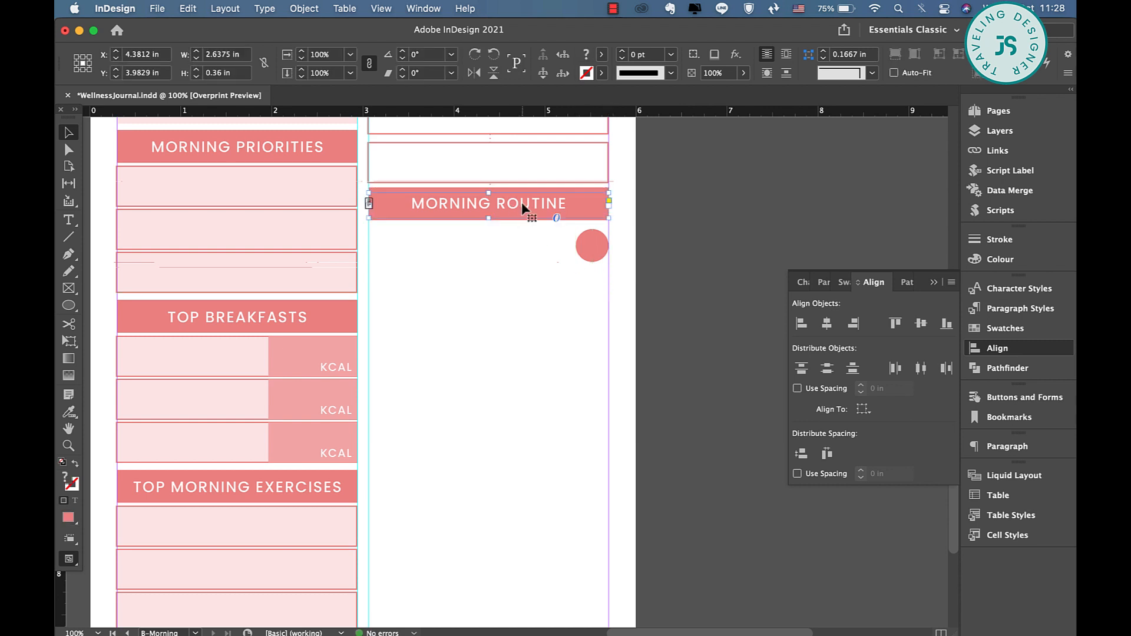
{"action": "left_click", "coordinate": [342, 370]}
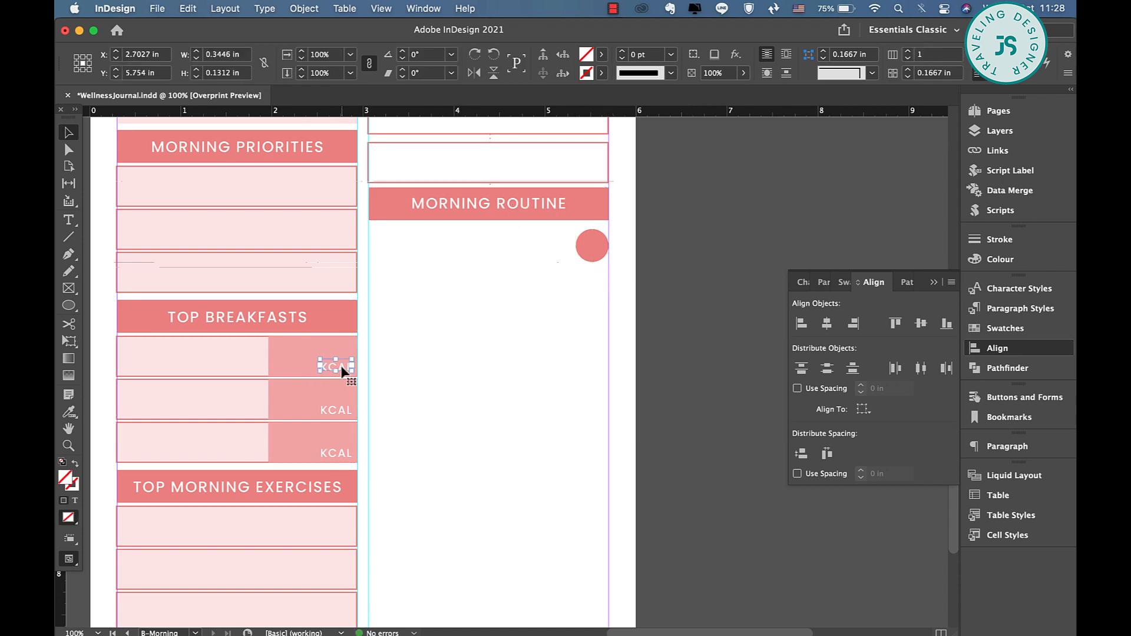
{"action": "left_click_drag", "start_coordinate": [347, 370], "coordinate": [522, 337]}
{"action": "double_click", "coordinate": [522, 332]}
{"action": "key", "text": "super+a"}
{"action": "type", "text": "T"}
{"action": "left_click", "coordinate": [610, 239]}
{"action": "left_click_drag", "start_coordinate": [514, 333], "coordinate": [579, 250]}
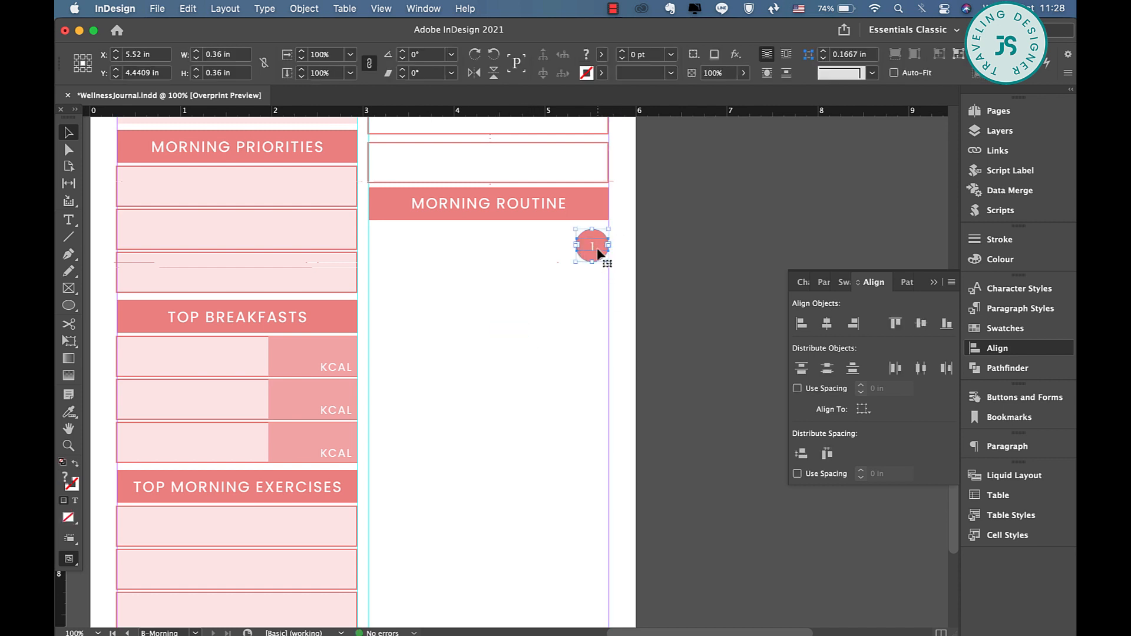
Copy the numbered circle directly below itself and change the copy's number to 2.
{"action": "left_click_drag", "start_coordinate": [592, 249], "coordinate": [594, 293]}
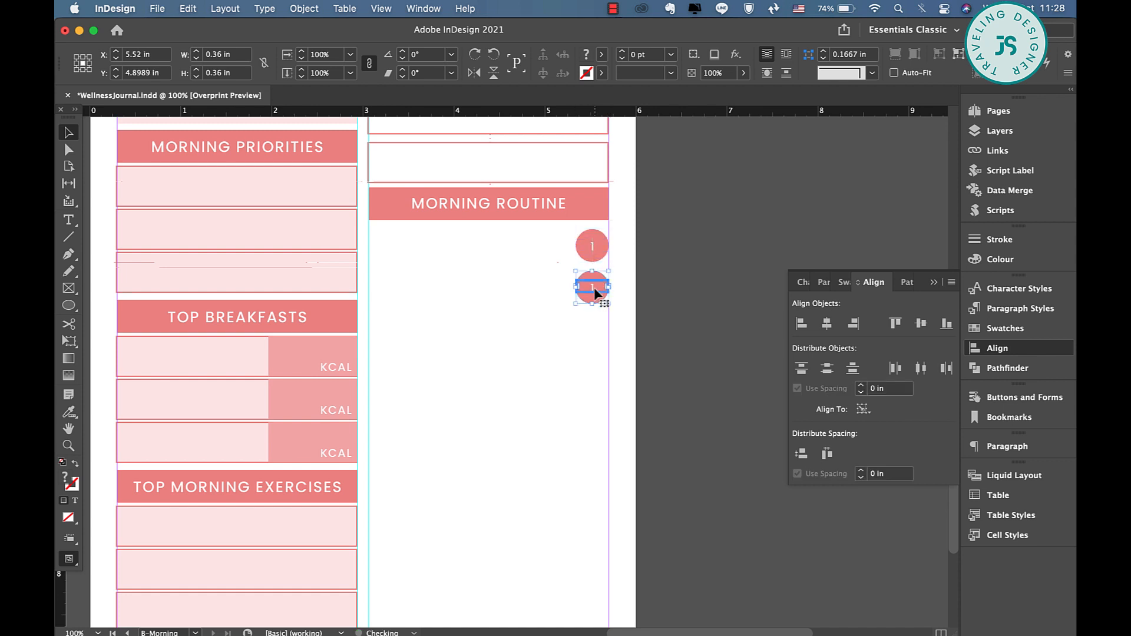
{"action": "double_click", "coordinate": [594, 288]}
{"action": "type", "text": "2"}
{"action": "key", "text": "Escape"}
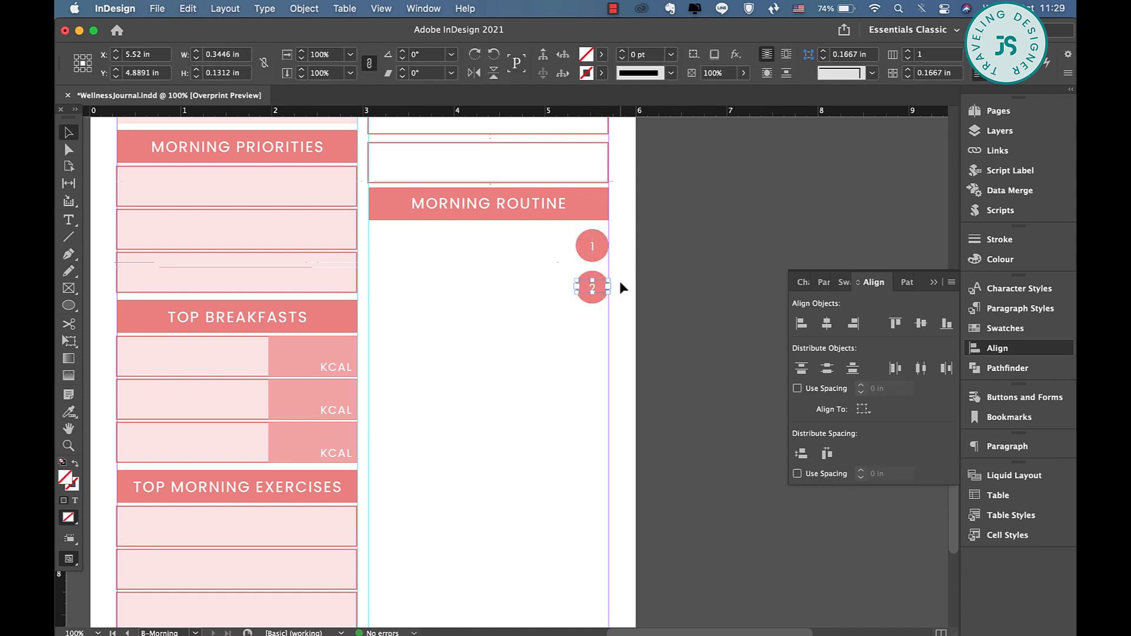
Duplicate the numbered circles down the column to make eight under MORNING ROUTINE.
{"action": "left_click_drag", "start_coordinate": [592, 294], "coordinate": [592, 337]}
{"action": "left_click_drag", "start_coordinate": [614, 237], "coordinate": [603, 374]}
{"action": "left_click", "coordinate": [617, 390]}
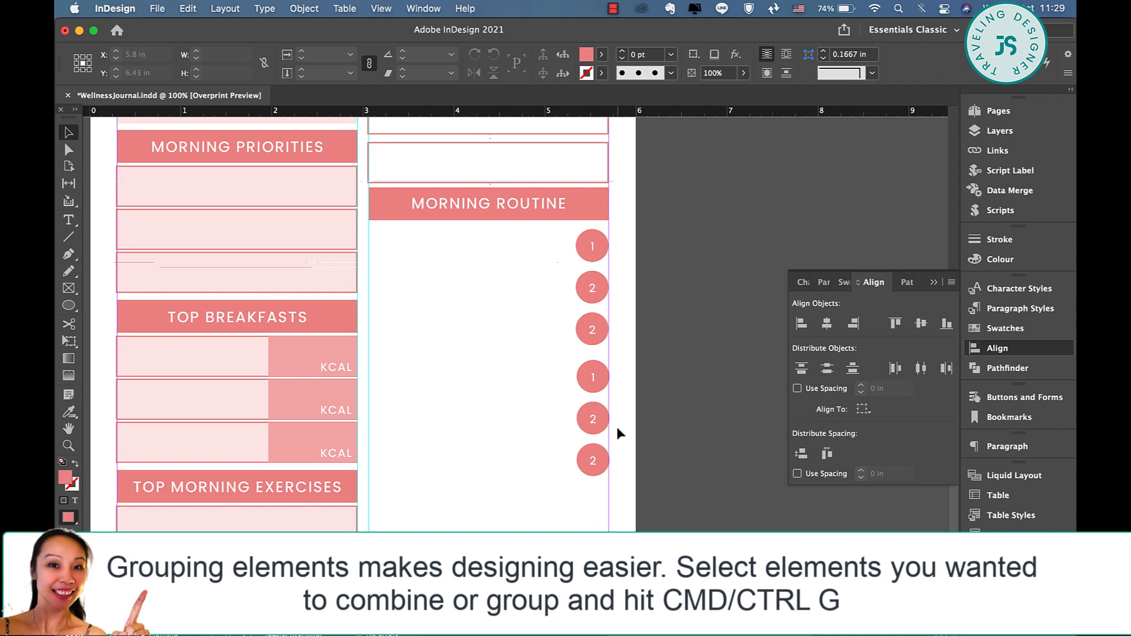
{"action": "left_click_drag", "start_coordinate": [616, 425], "coordinate": [601, 519]}
{"action": "left_click", "coordinate": [595, 548]}
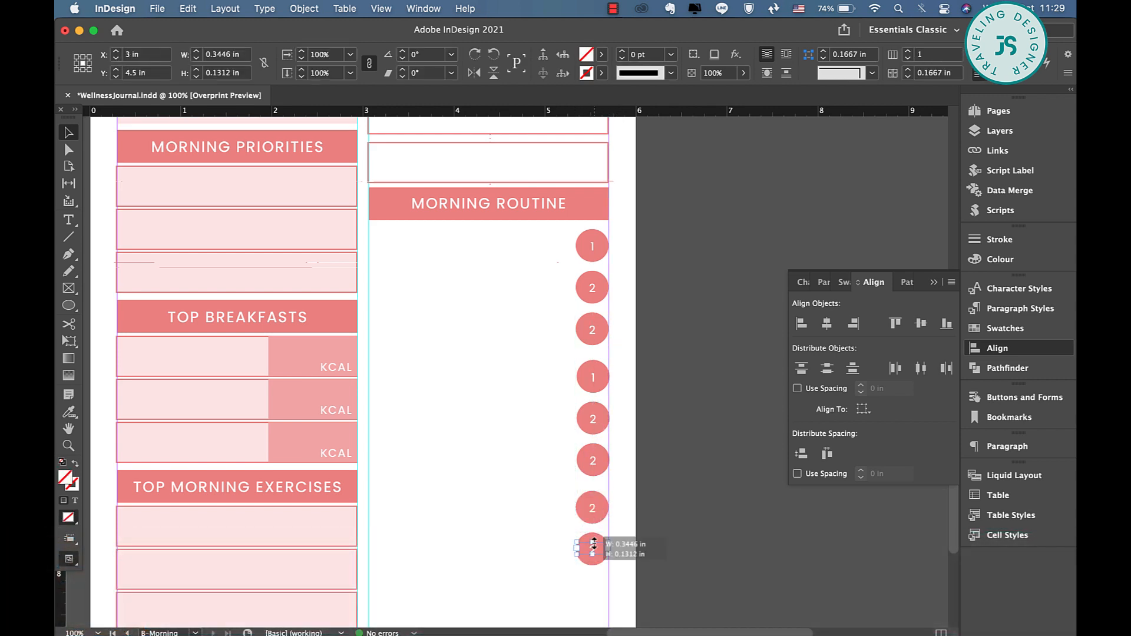
Renumber the duplicated circles from the last one up as 8, 7, 6, 5, 4 and 3.
{"action": "double_click", "coordinate": [593, 550]}
{"action": "type", "text": "8"}
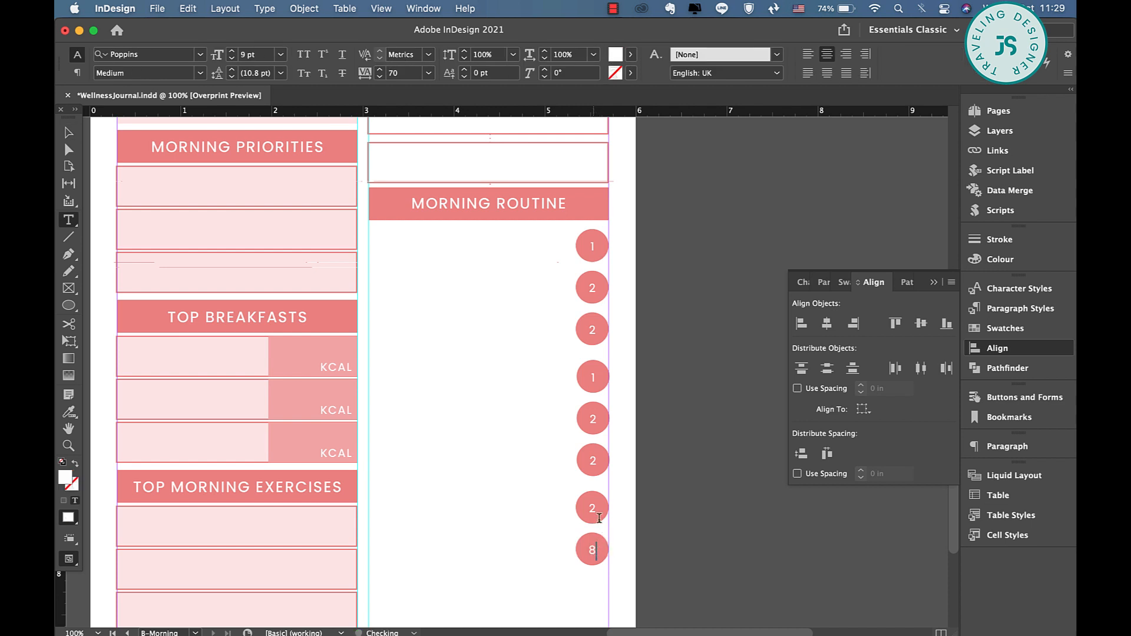
{"action": "type", "text": "7"}
{"action": "double_click", "coordinate": [593, 461]}
{"action": "type", "text": "6"}
{"action": "double_click", "coordinate": [597, 419]}
{"action": "type", "text": "5"}
{"action": "double_click", "coordinate": [596, 372]}
{"action": "type", "text": "4"}
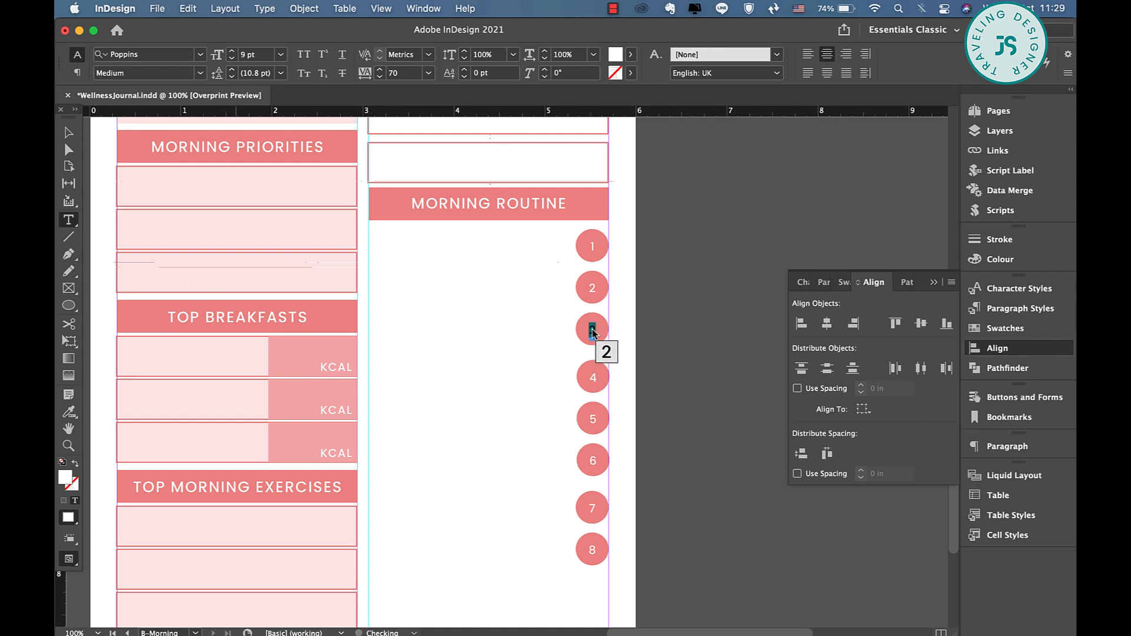
{"action": "type", "text": "3"}
{"action": "key", "text": "Escape"}
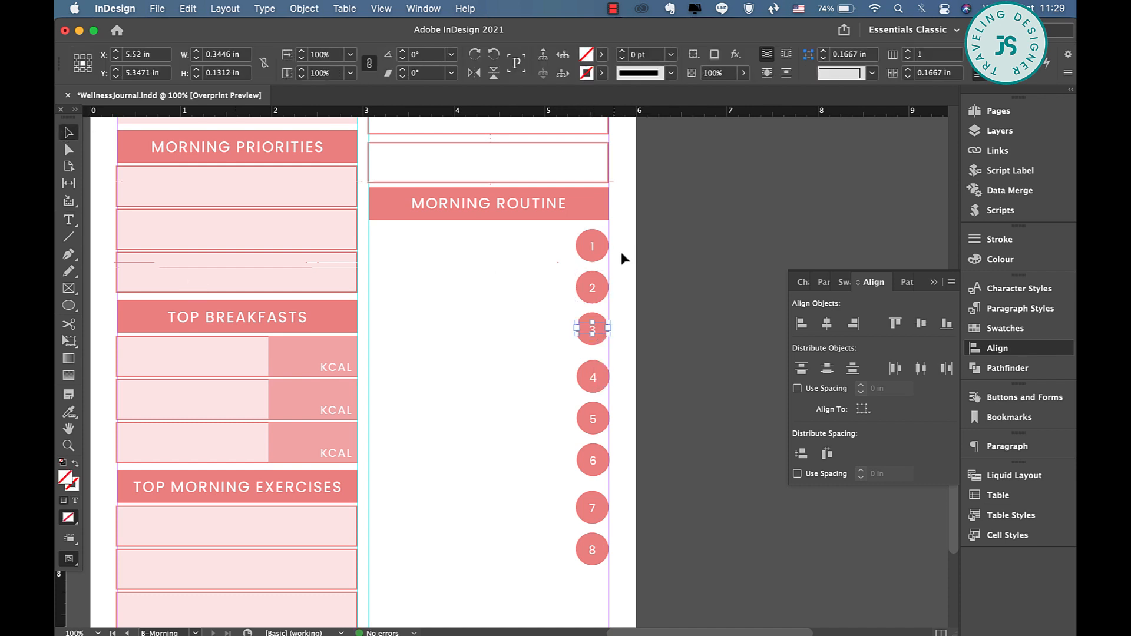
Move circle 8 down toward the page's bottom margin, then space the eight circles evenly and align their right edges.
{"action": "scroll", "coordinate": [601, 561], "scroll_direction": "down", "scroll_amount": 5}
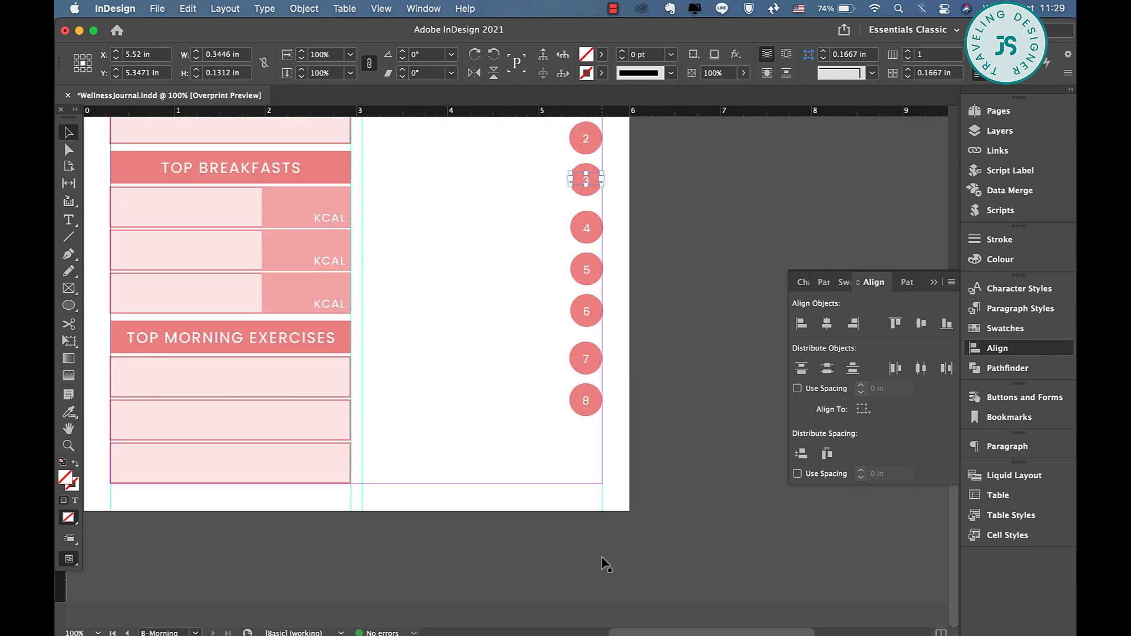
{"action": "left_click_drag", "start_coordinate": [599, 404], "coordinate": [595, 432]}
{"action": "scroll", "coordinate": [597, 433], "scroll_direction": "up", "scroll_amount": 8}
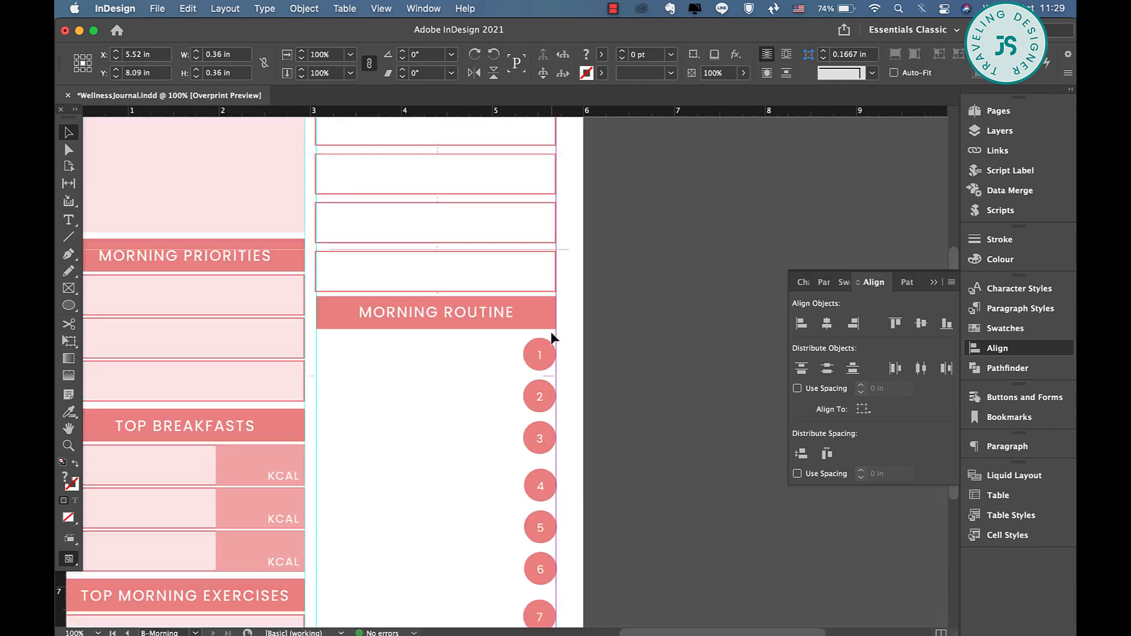
{"action": "scroll", "coordinate": [554, 339], "scroll_direction": "down", "scroll_amount": 8}
{"action": "scroll", "coordinate": [550, 329], "scroll_direction": "up", "scroll_amount": 5}
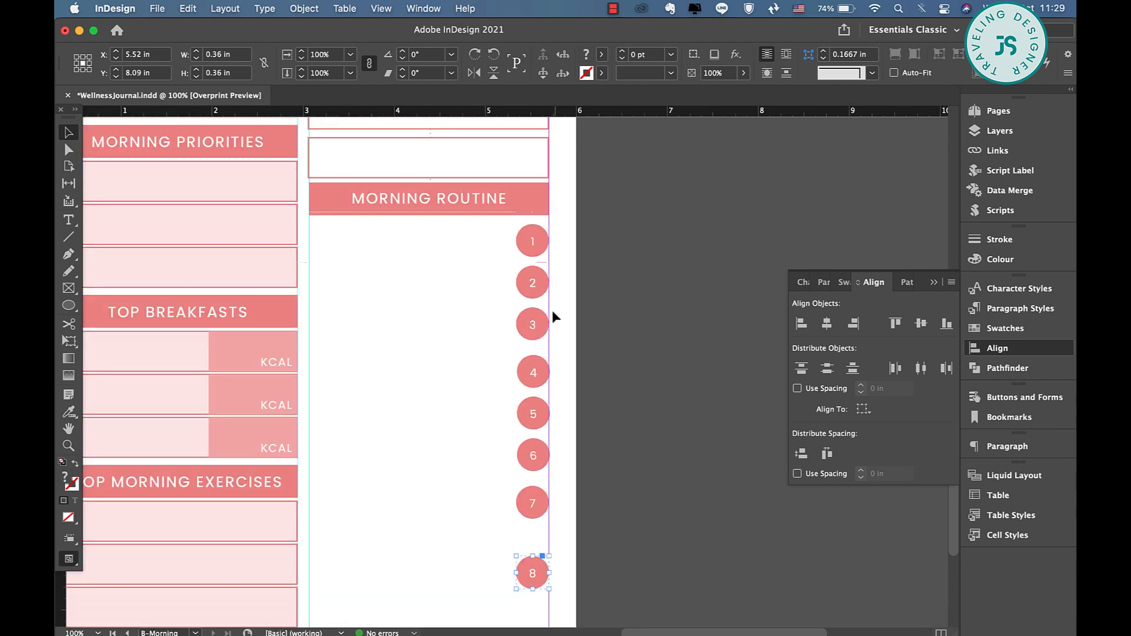
{"action": "left_click_drag", "start_coordinate": [545, 397], "coordinate": [533, 584]}
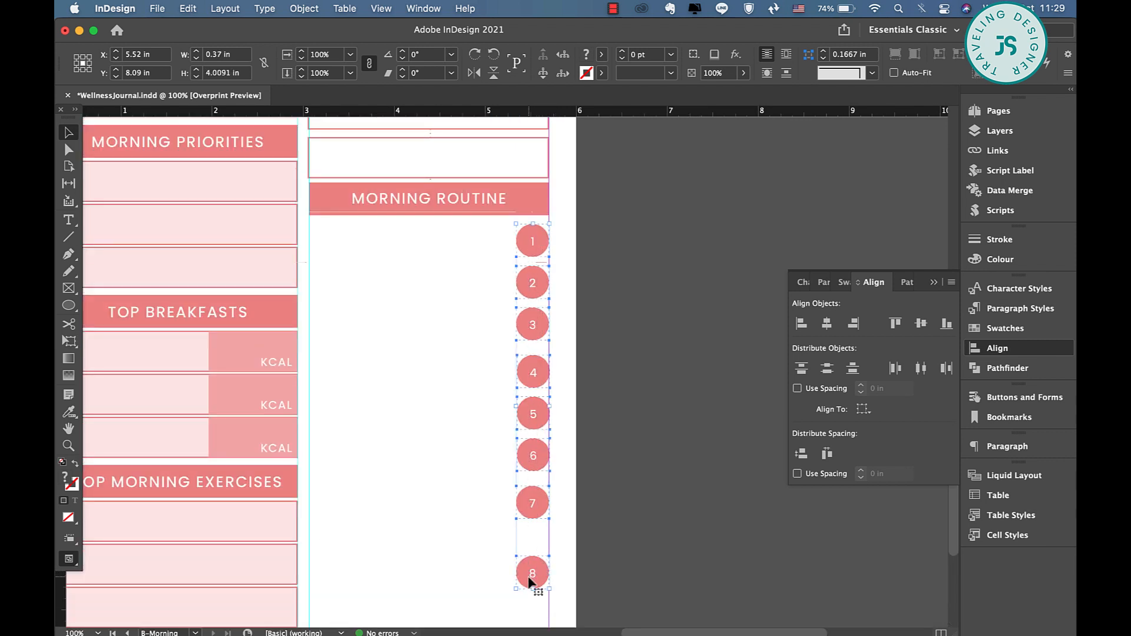
{"action": "left_click", "coordinate": [803, 456]}
{"action": "left_click", "coordinate": [853, 325]}
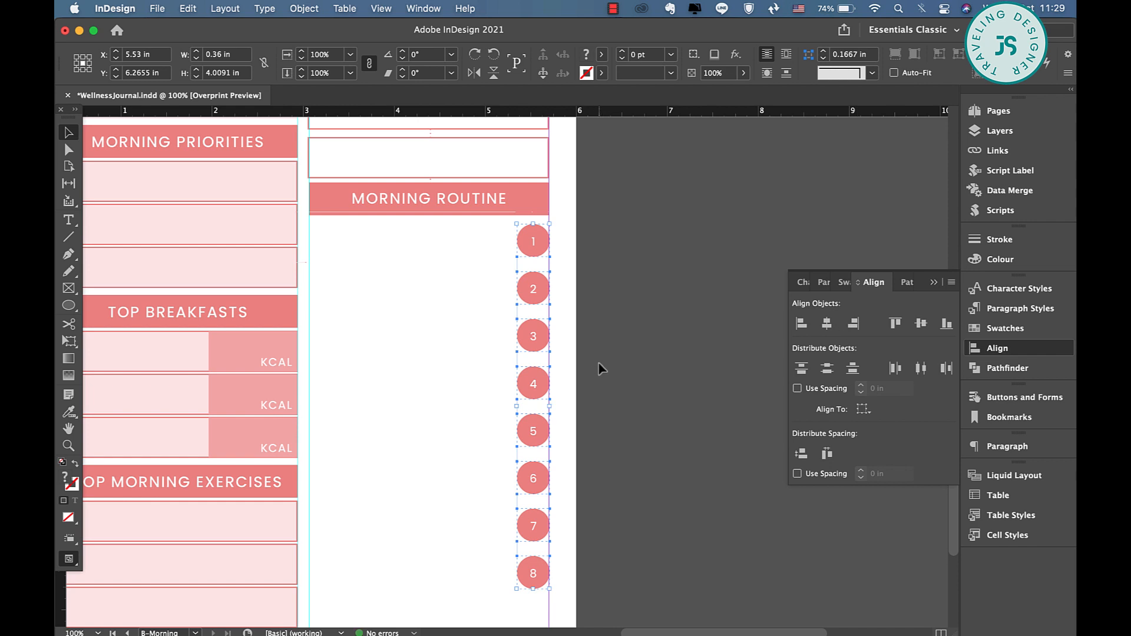
Paste the dotted vertical line and place it behind the column of numbered circles, running down their centres from circle 1.
{"action": "scroll", "coordinate": [614, 323], "scroll_direction": "up", "scroll_amount": 5}
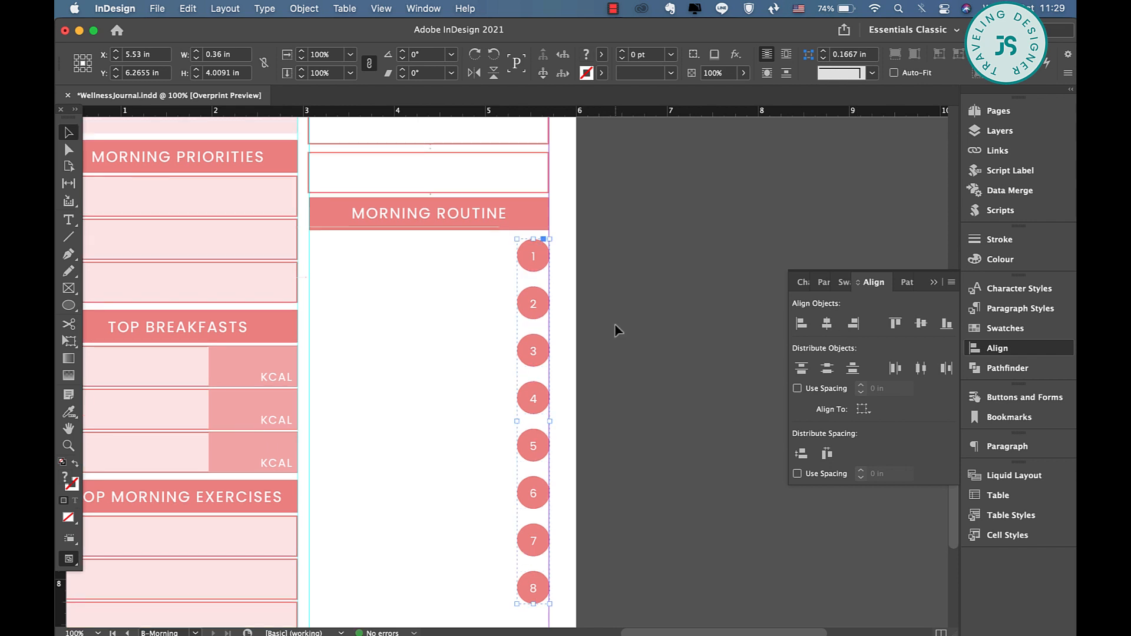
{"action": "scroll", "coordinate": [625, 338], "scroll_direction": "down", "scroll_amount": 10}
{"action": "key", "text": "super+v"}
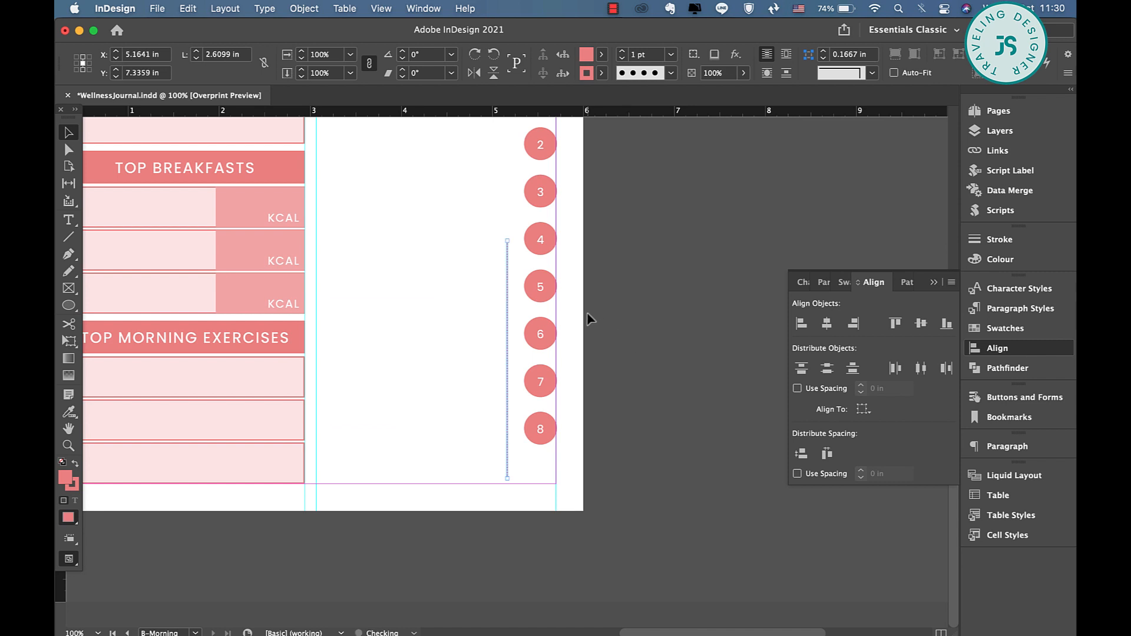
{"action": "scroll", "coordinate": [587, 312], "scroll_direction": "up", "scroll_amount": 6}
{"action": "scroll", "coordinate": [587, 312], "scroll_direction": "right", "scroll_amount": 1}
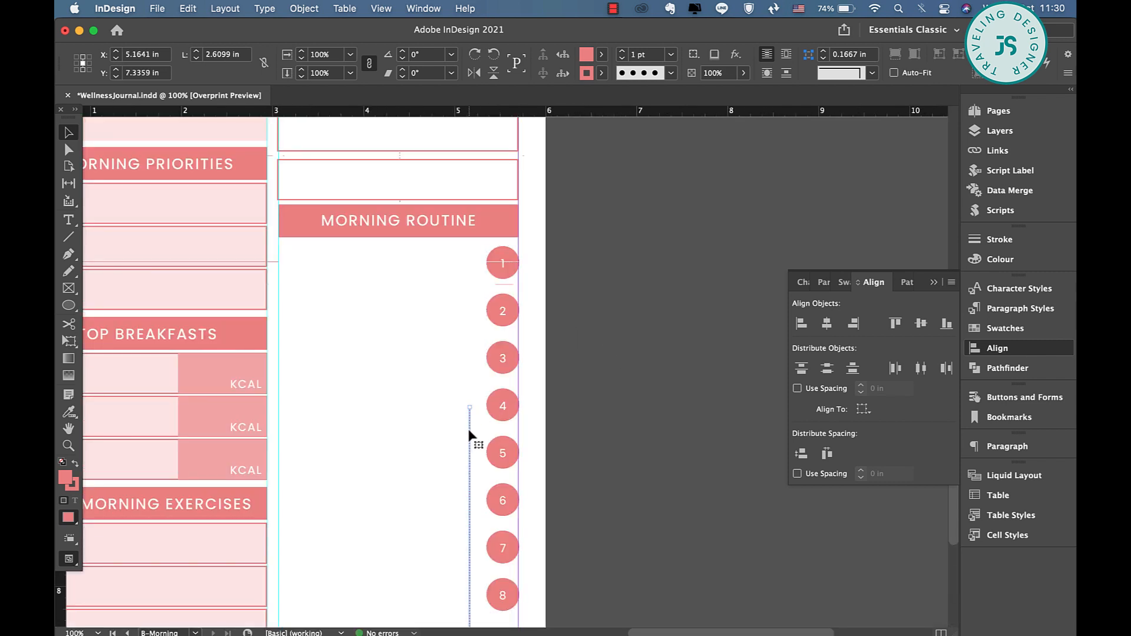
{"action": "left_click_drag", "start_coordinate": [469, 434], "coordinate": [504, 304]}
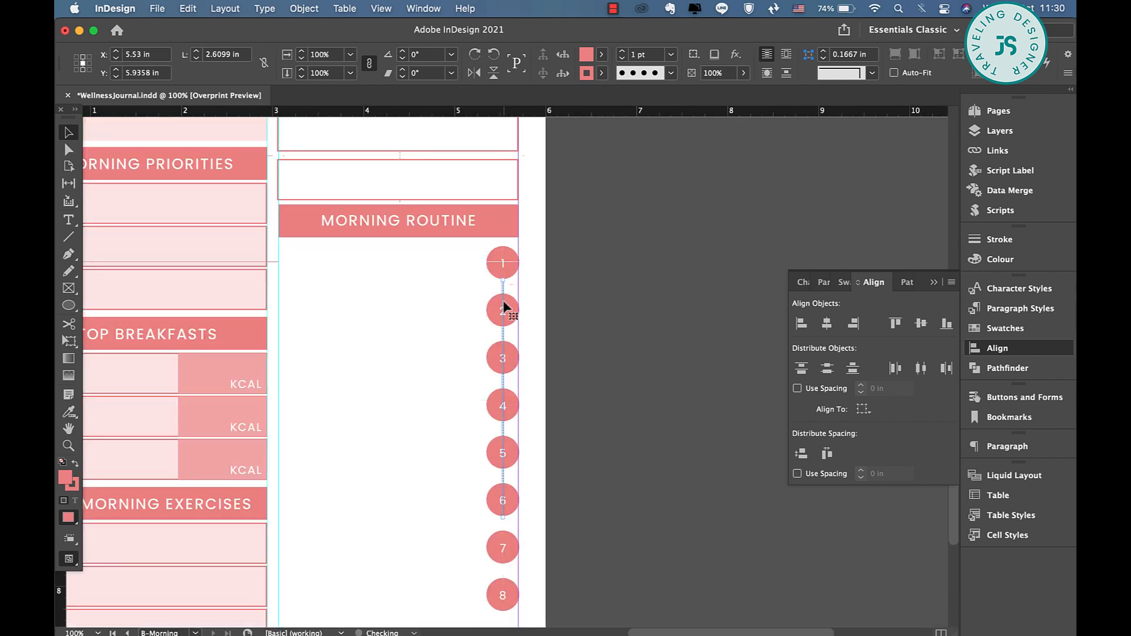
{"action": "left_click_drag", "start_coordinate": [504, 517], "coordinate": [504, 581]}
{"action": "key", "text": "super+z"}
{"action": "left_click", "coordinate": [526, 443]}
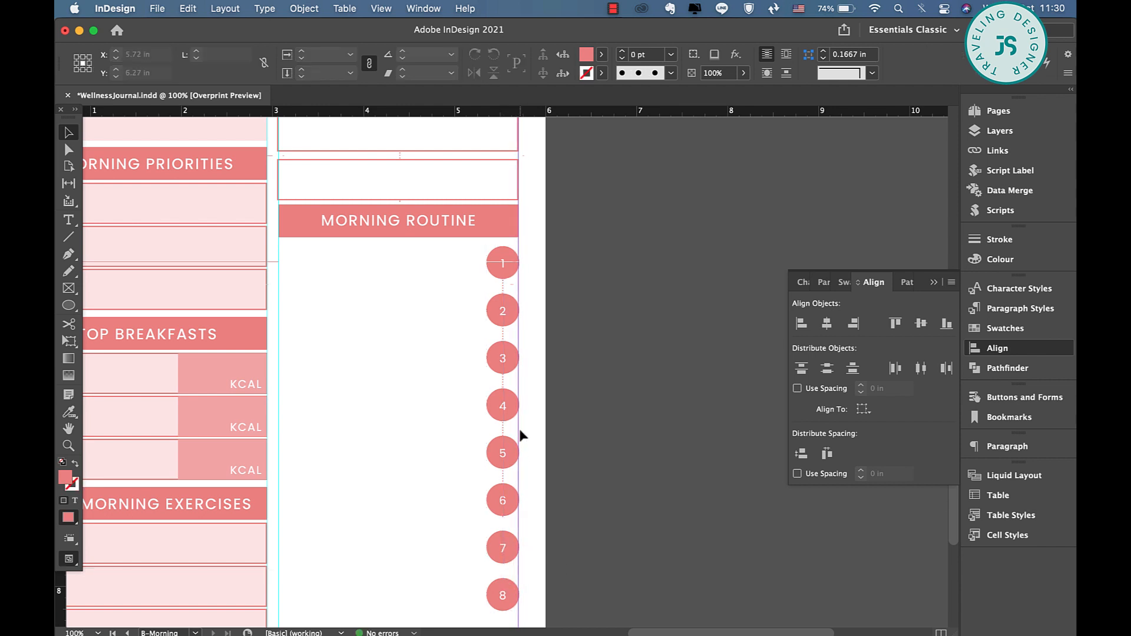
Copy the last MORNING PRIORITIES box beside circle 1 and narrow the copy to about 2.22 in, flush with the column guide.
{"action": "scroll", "coordinate": [518, 429], "scroll_direction": "left", "scroll_amount": 5}
{"action": "scroll", "coordinate": [518, 429], "scroll_direction": "up", "scroll_amount": 2}
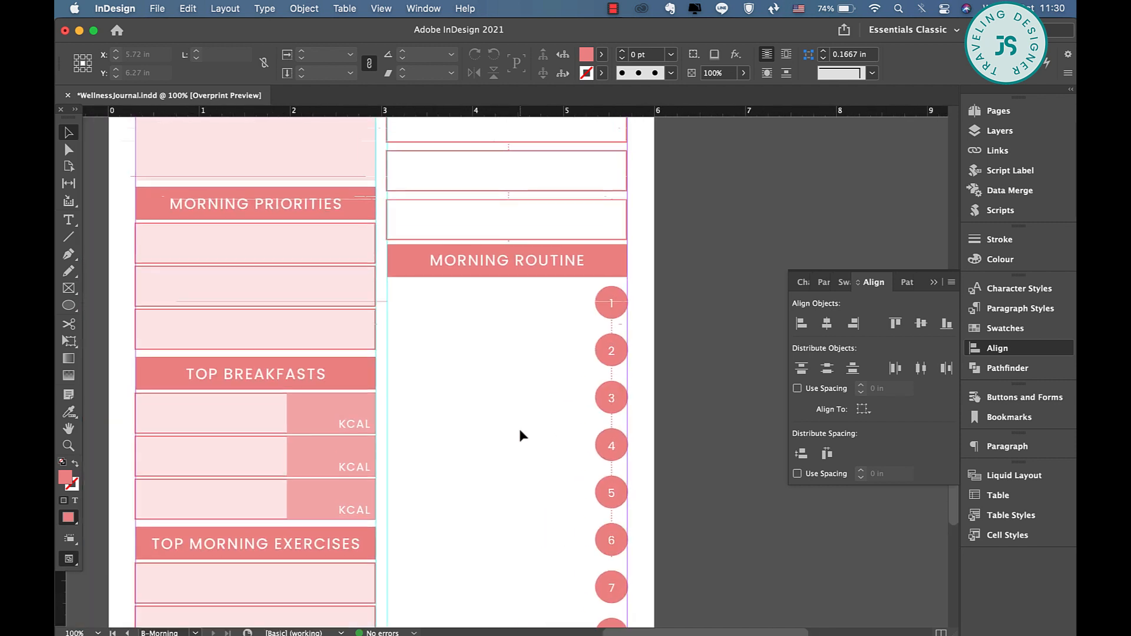
{"action": "left_click", "coordinate": [300, 340]}
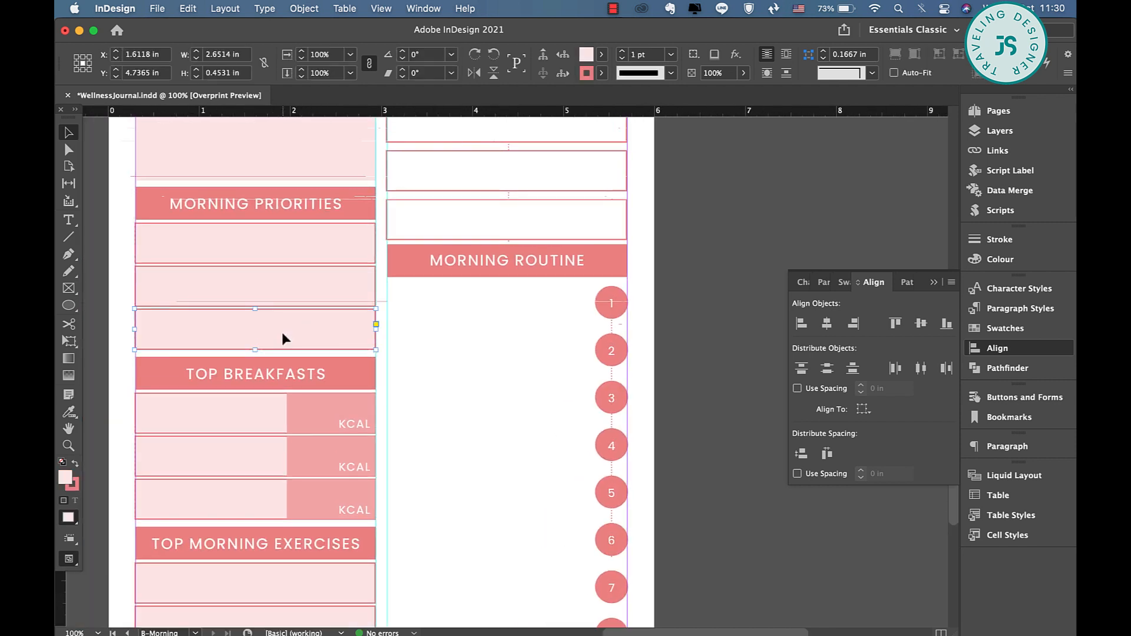
{"action": "left_click_drag", "start_coordinate": [286, 333], "coordinate": [500, 312]}
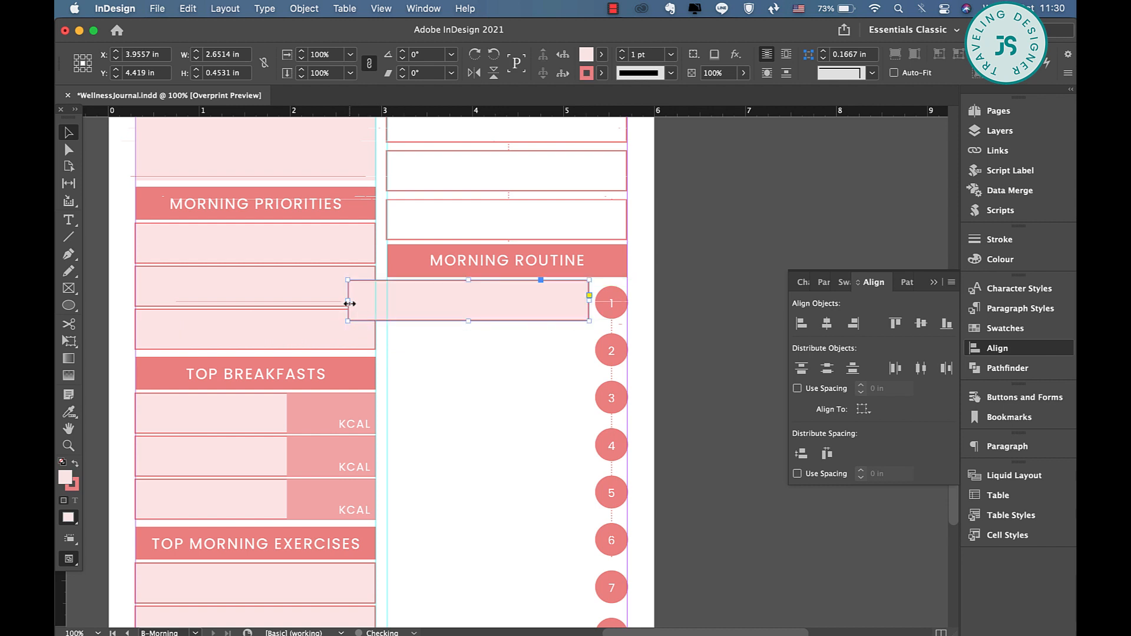
{"action": "left_click_drag", "start_coordinate": [350, 303], "coordinate": [388, 303]}
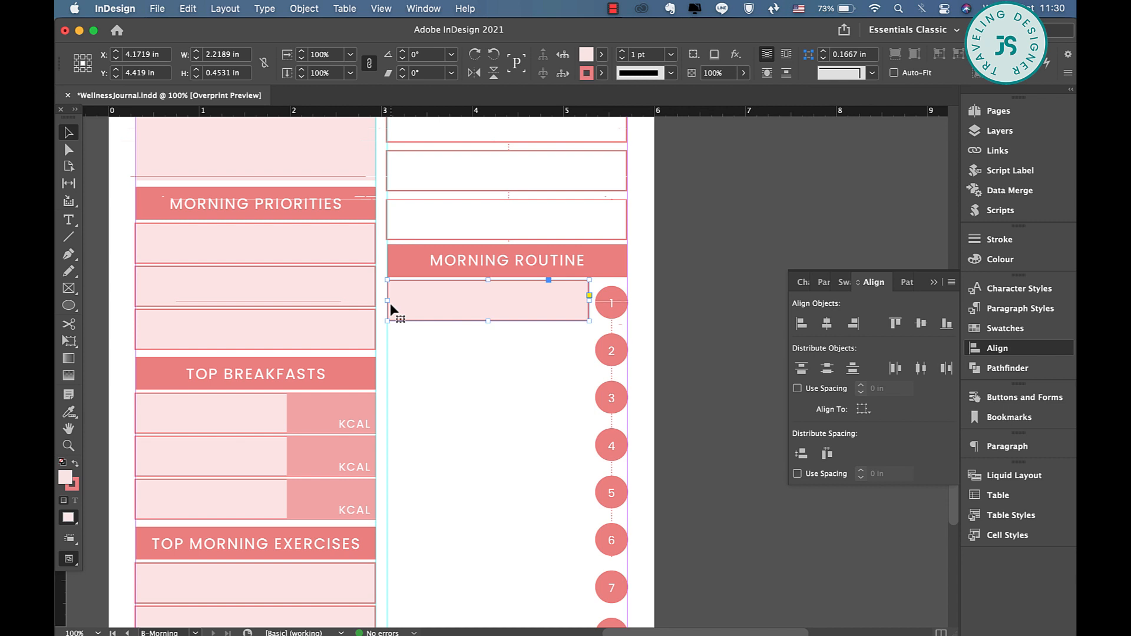
Set the fill tint of the box beside circle 1 to 100%.
{"action": "left_click", "coordinate": [601, 55]}
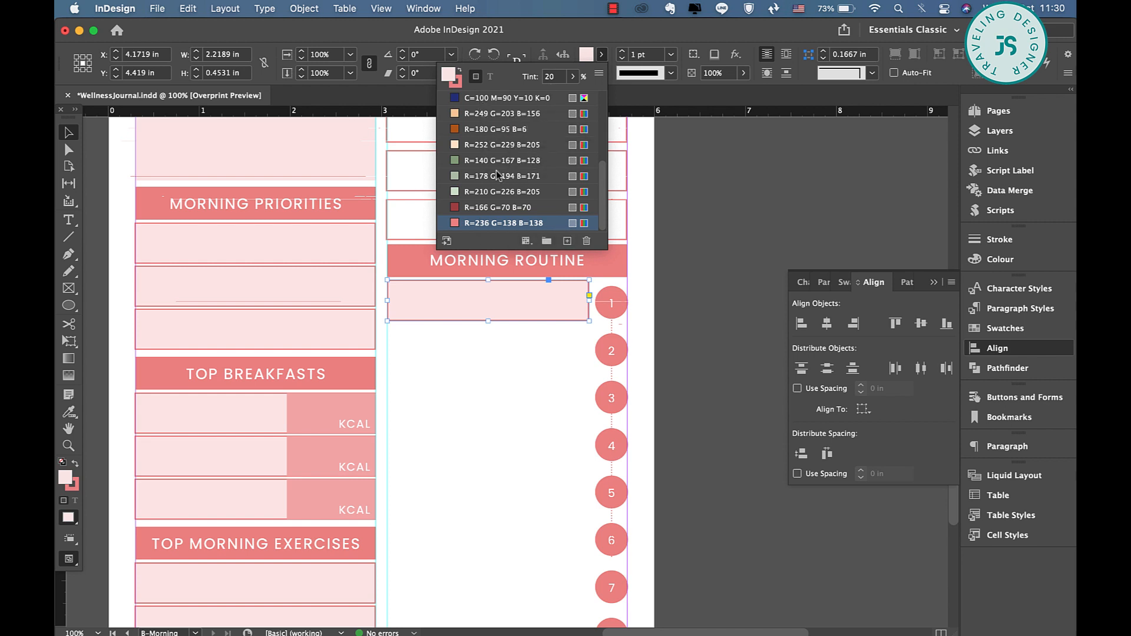
{"action": "left_click", "coordinate": [551, 77]}
{"action": "key", "text": "Return"}
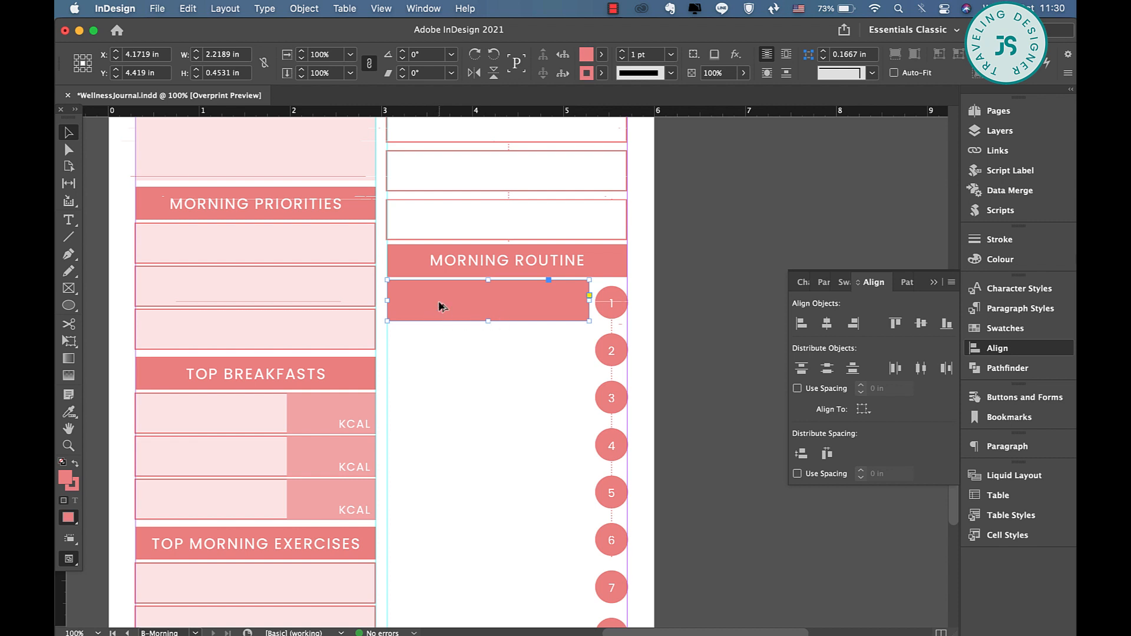
Duplicate the routine box, reduce the copy to about 1.4 by 0.36 in, and place it inside the original near its starting edge.
{"action": "left_click_drag", "start_coordinate": [439, 305], "coordinate": [443, 354]}
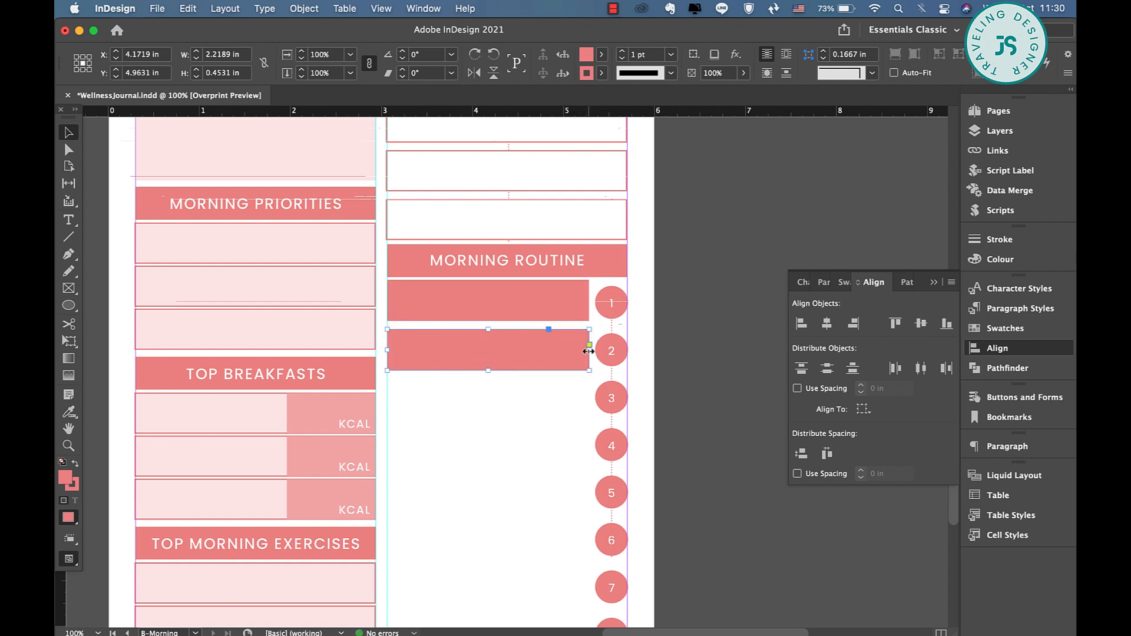
{"action": "left_click_drag", "start_coordinate": [588, 351], "coordinate": [515, 351]}
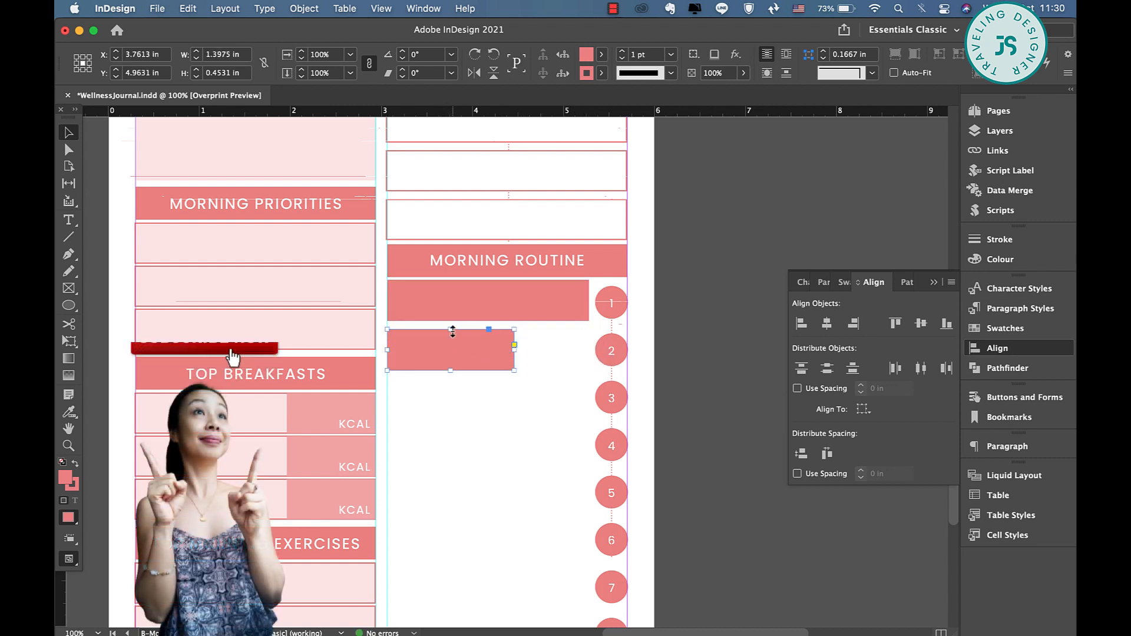
{"action": "left_click_drag", "start_coordinate": [452, 331], "coordinate": [465, 307]}
Give the inner box a Paper fill with no stroke and widen it to about 1.63 in.
{"action": "left_click", "coordinate": [602, 54]}
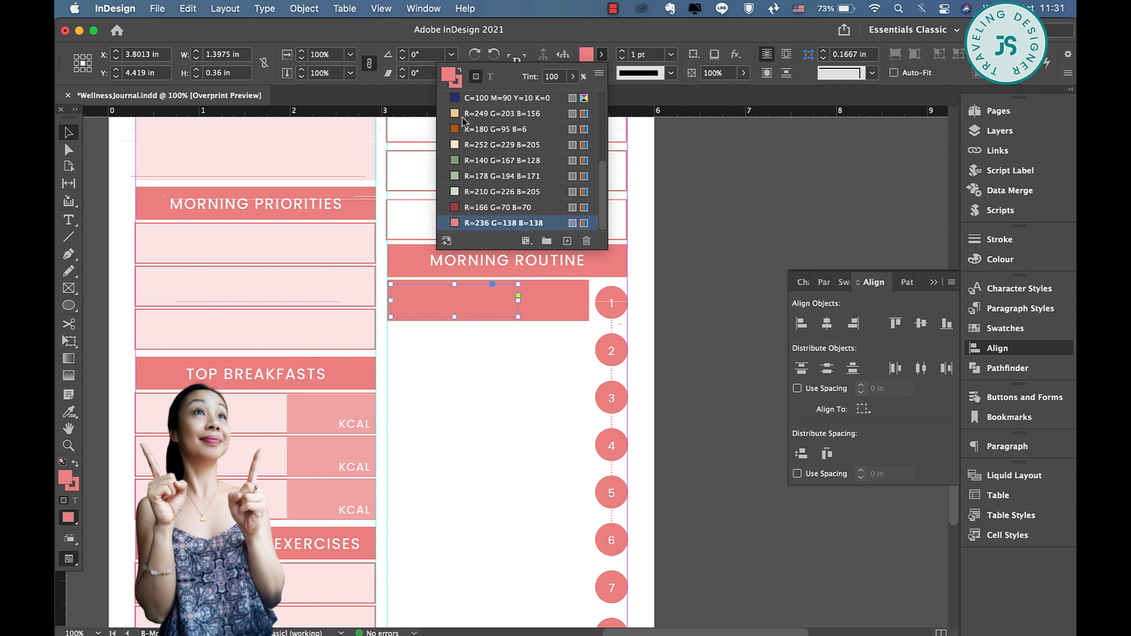
{"action": "scroll", "coordinate": [480, 158], "scroll_direction": "up", "scroll_amount": 3}
{"action": "left_click", "coordinate": [478, 131]}
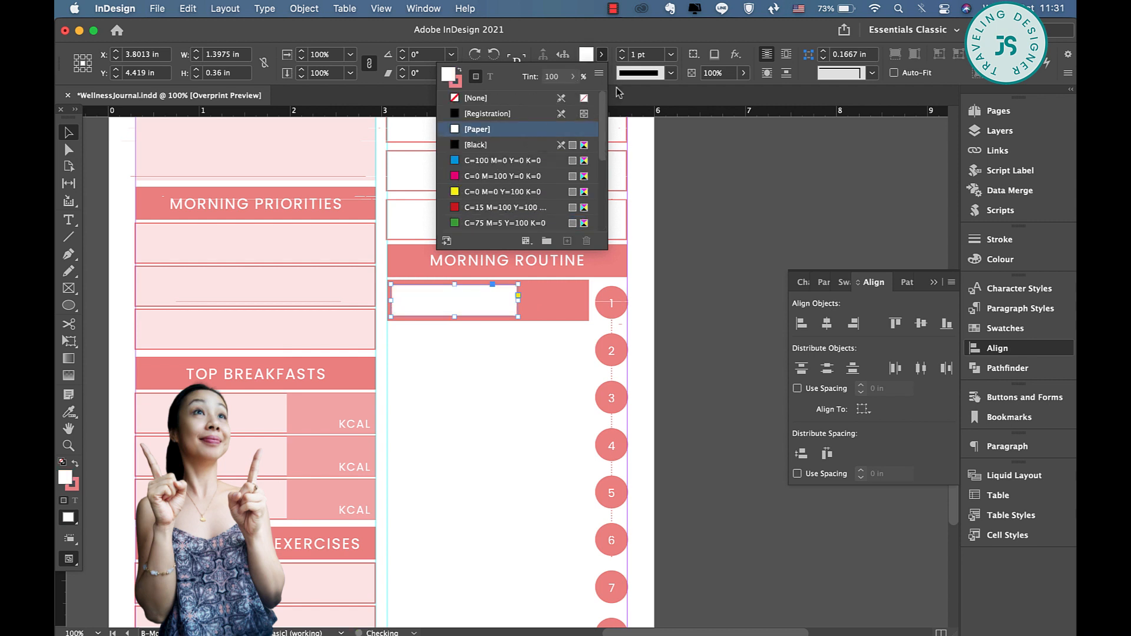
{"action": "left_click", "coordinate": [602, 72]}
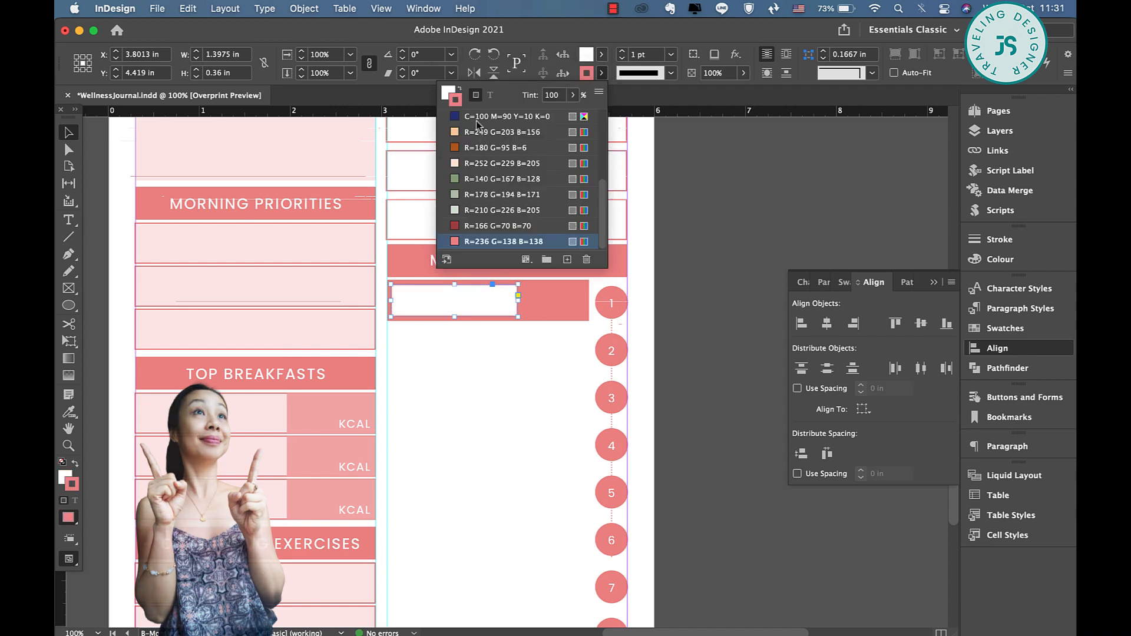
{"action": "left_click", "coordinate": [458, 117]}
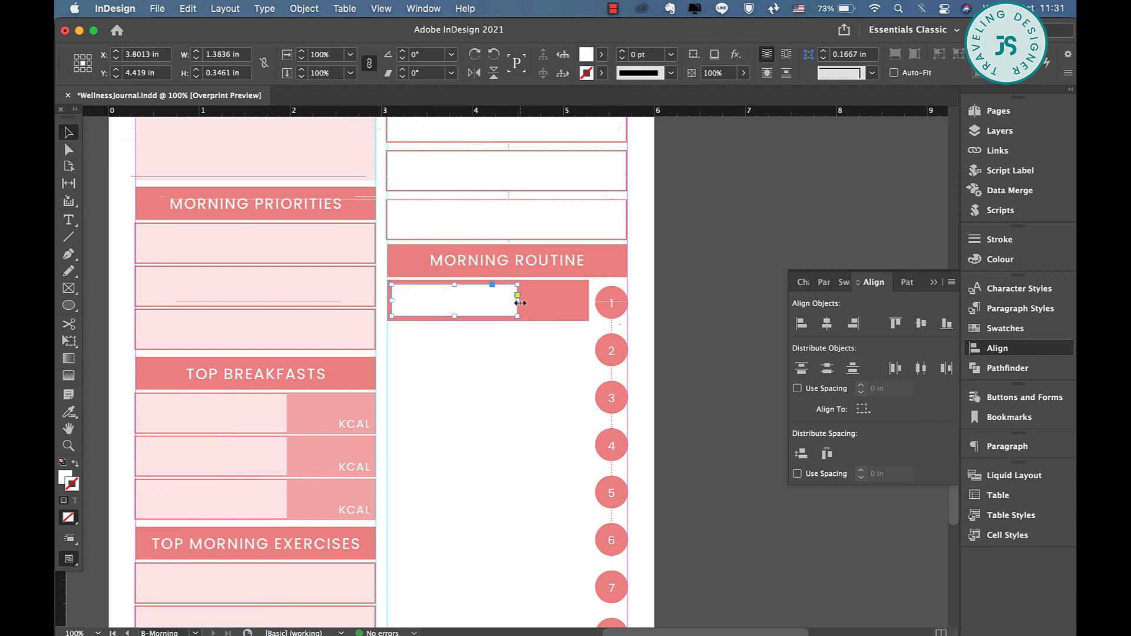
{"action": "left_click_drag", "start_coordinate": [519, 300], "coordinate": [543, 304]}
Set the fill tint of the outer box beside circle 1 to 30%.
{"action": "left_click", "coordinate": [570, 297]}
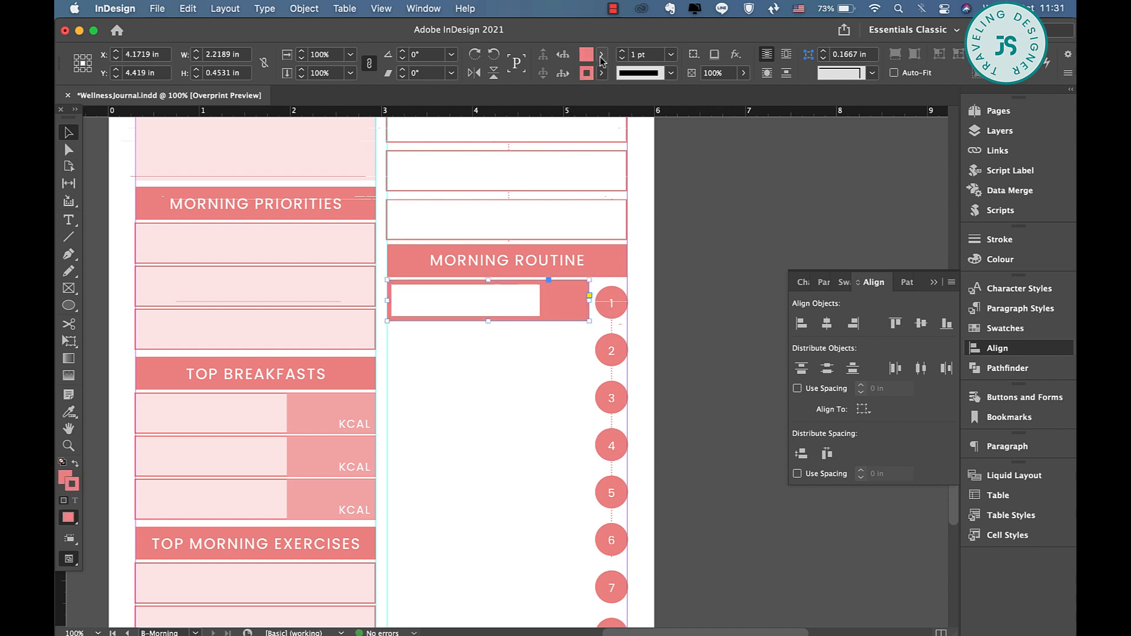
{"action": "left_click", "coordinate": [601, 54]}
{"action": "left_click", "coordinate": [554, 77]}
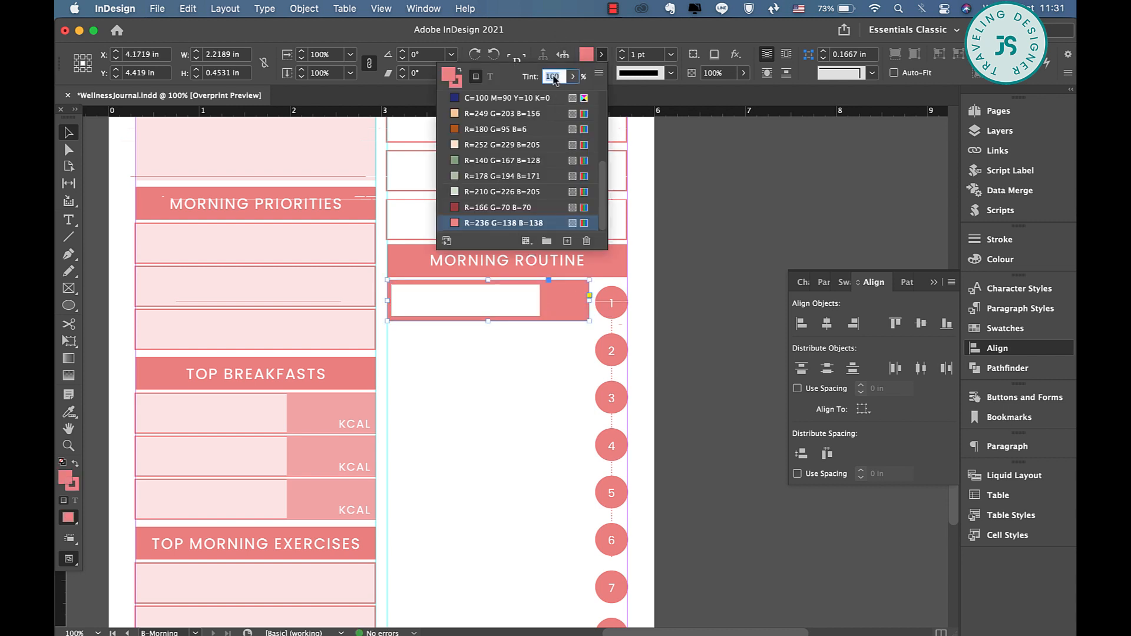
{"action": "left_click", "coordinate": [534, 417]}
{"action": "left_click", "coordinate": [574, 313]}
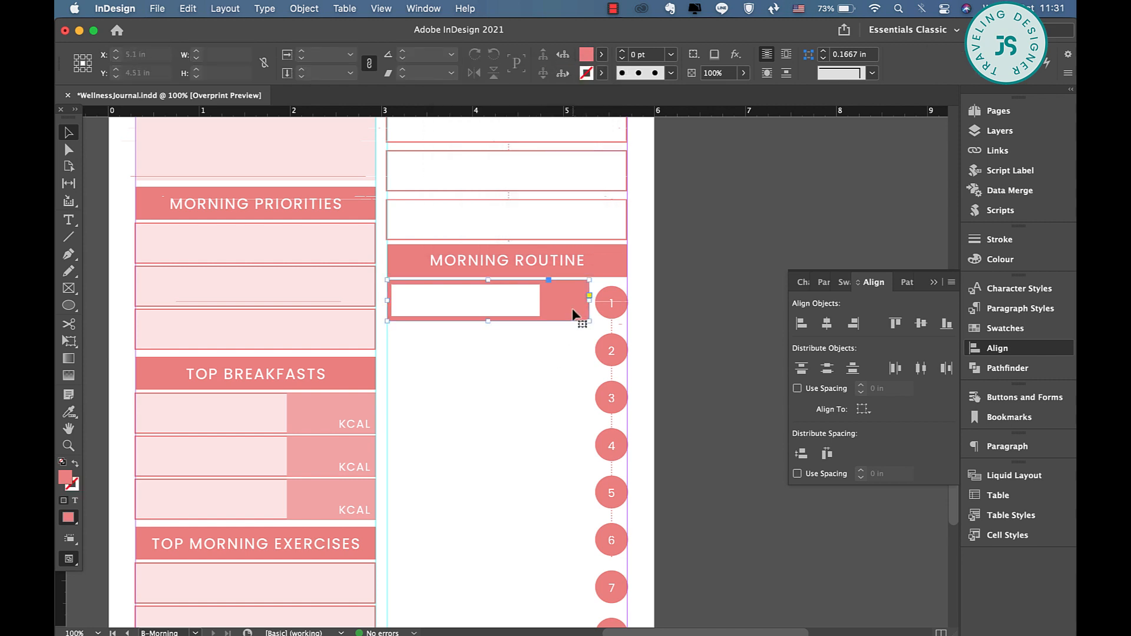
{"action": "left_click", "coordinate": [601, 54]}
{"action": "left_click", "coordinate": [553, 76]}
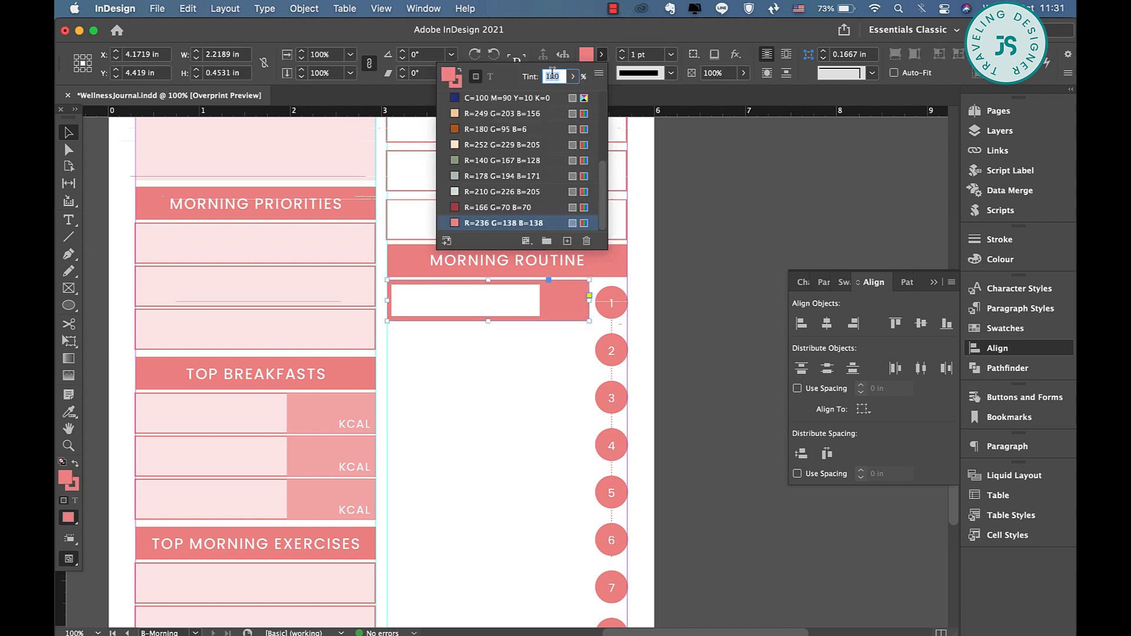
{"action": "type", "text": "30"}
{"action": "key", "text": "Return"}
{"action": "left_click", "coordinate": [533, 303]}
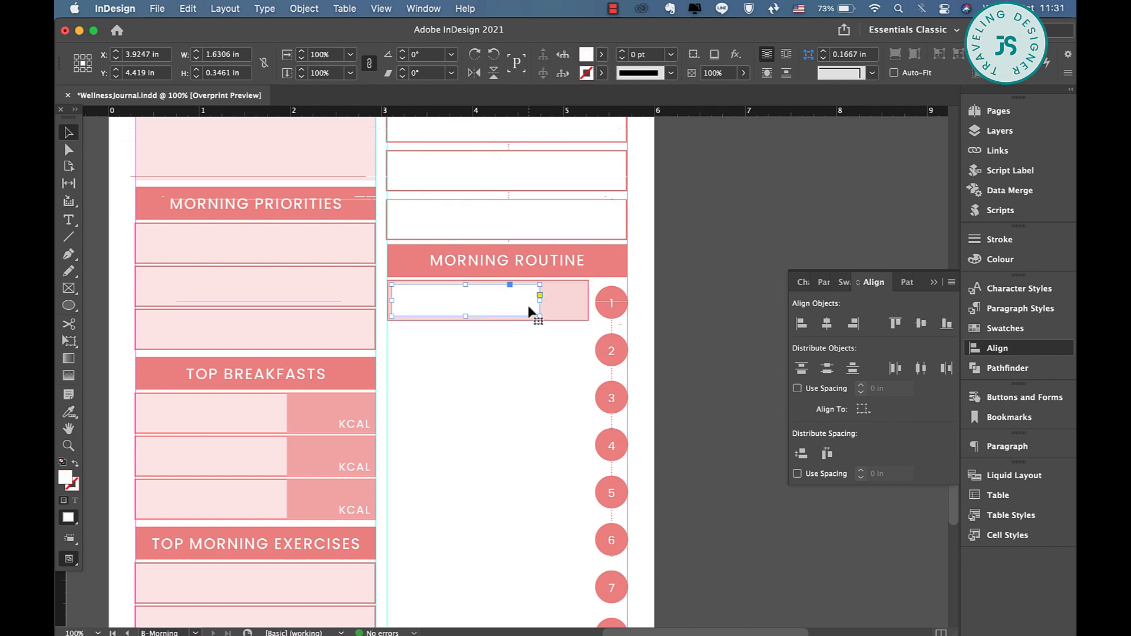
Copy a KCAL label onto the pink end of the routine box beside circle 1 and change its text to MINS.
{"action": "left_click", "coordinate": [353, 425]}
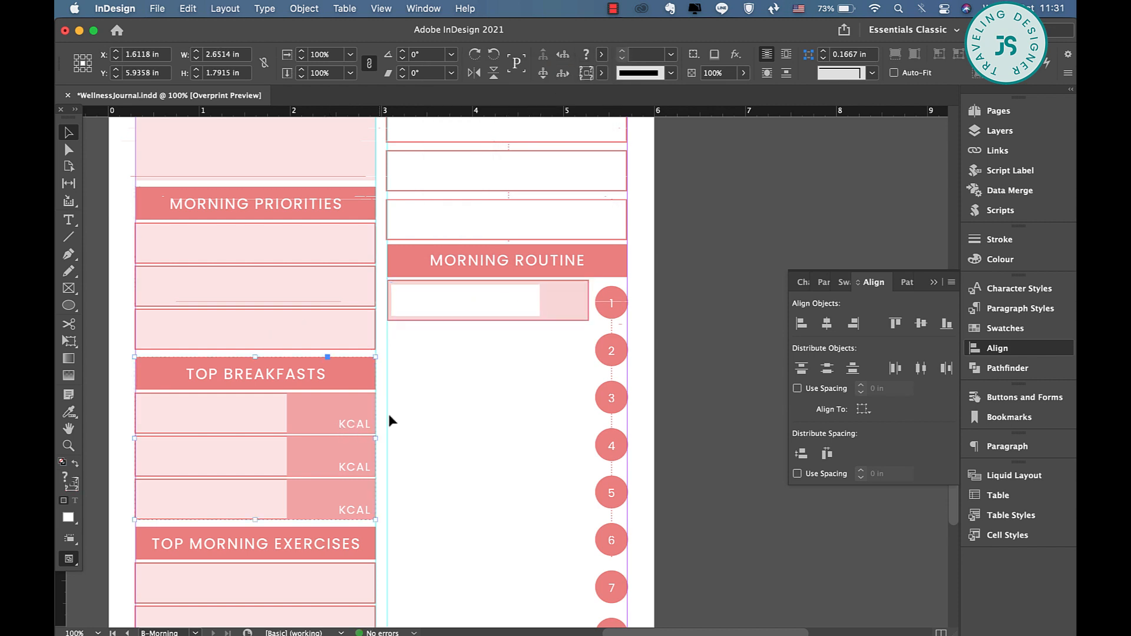
{"action": "left_click", "coordinate": [365, 425]}
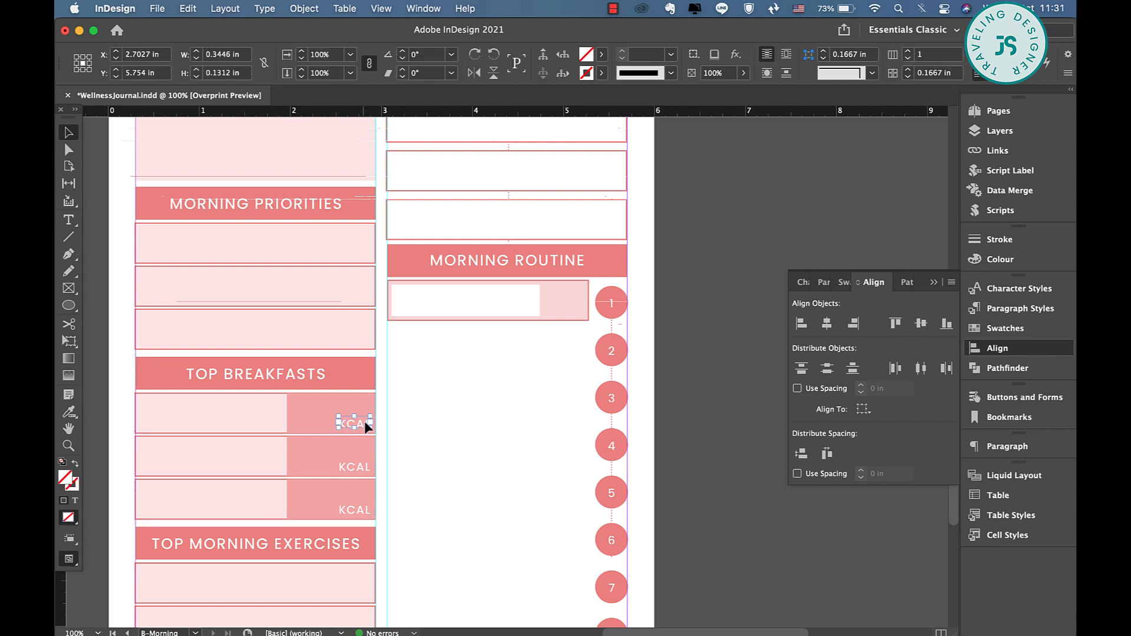
{"action": "left_click_drag", "start_coordinate": [364, 421], "coordinate": [575, 316]}
{"action": "double_click", "coordinate": [571, 311]}
{"action": "key", "text": "super+a"}
{"action": "type", "text": "MIN"}
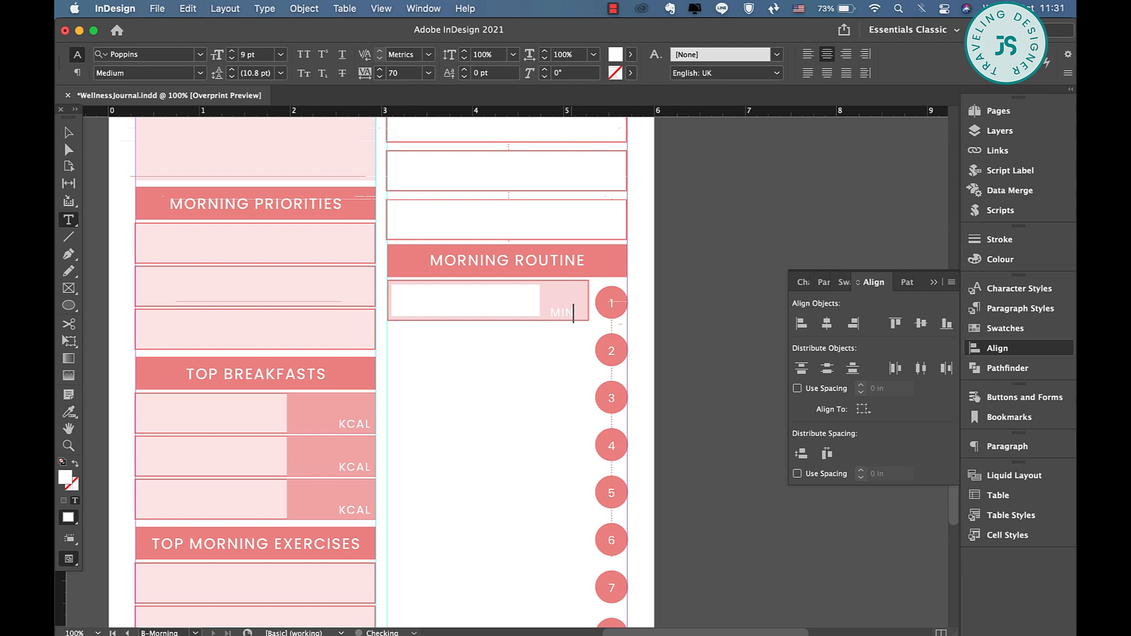
{"action": "type", "text": "S"}
{"action": "left_click", "coordinate": [561, 348]}
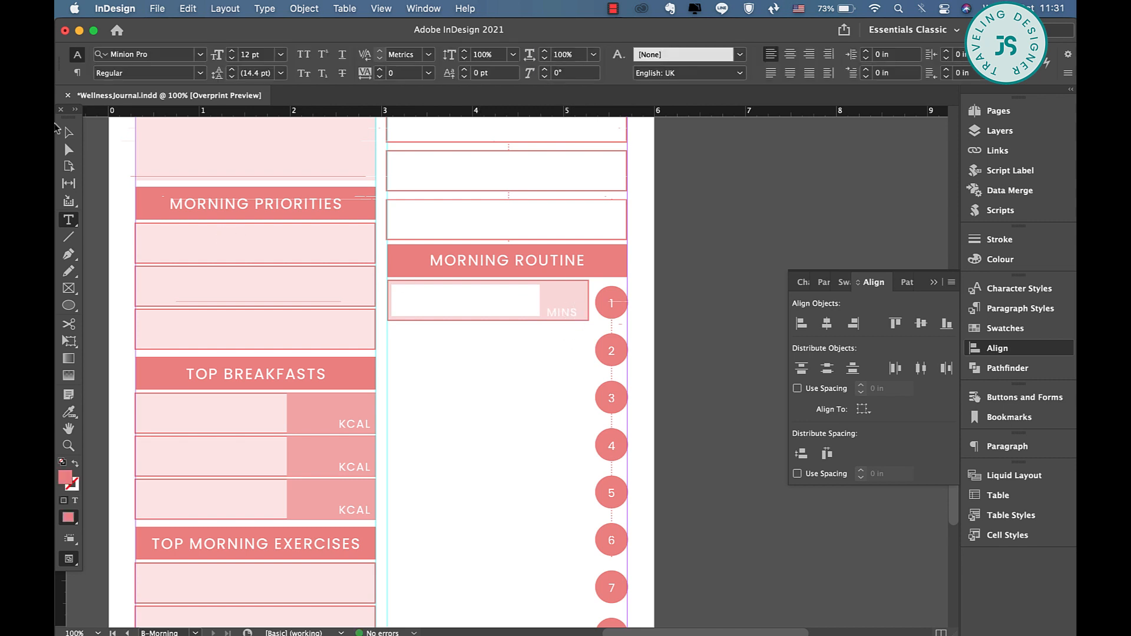
{"action": "left_click", "coordinate": [68, 132]}
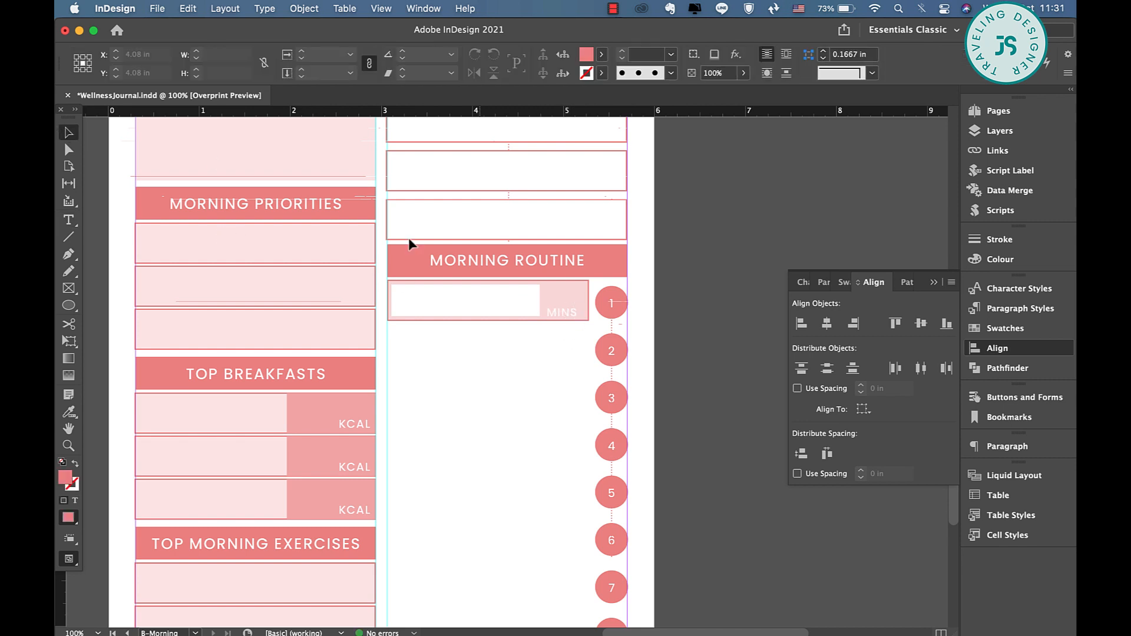
Raise the fill tint of the outer box behind the MINS label to 60%.
{"action": "left_click", "coordinate": [572, 297]}
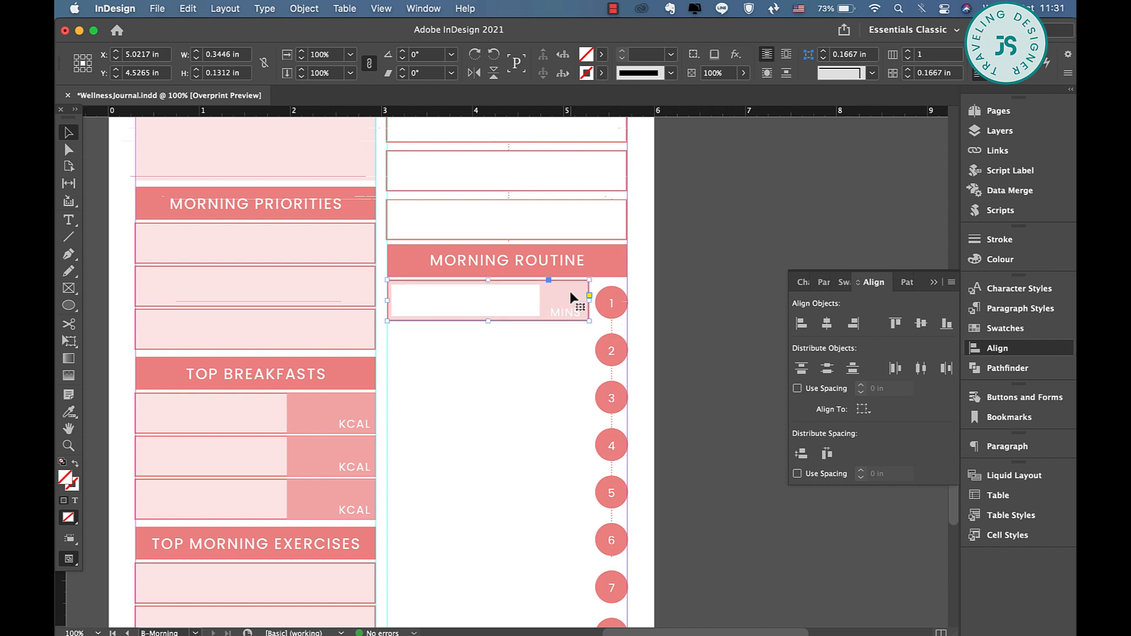
{"action": "left_click", "coordinate": [601, 55]}
{"action": "left_click", "coordinate": [574, 78]}
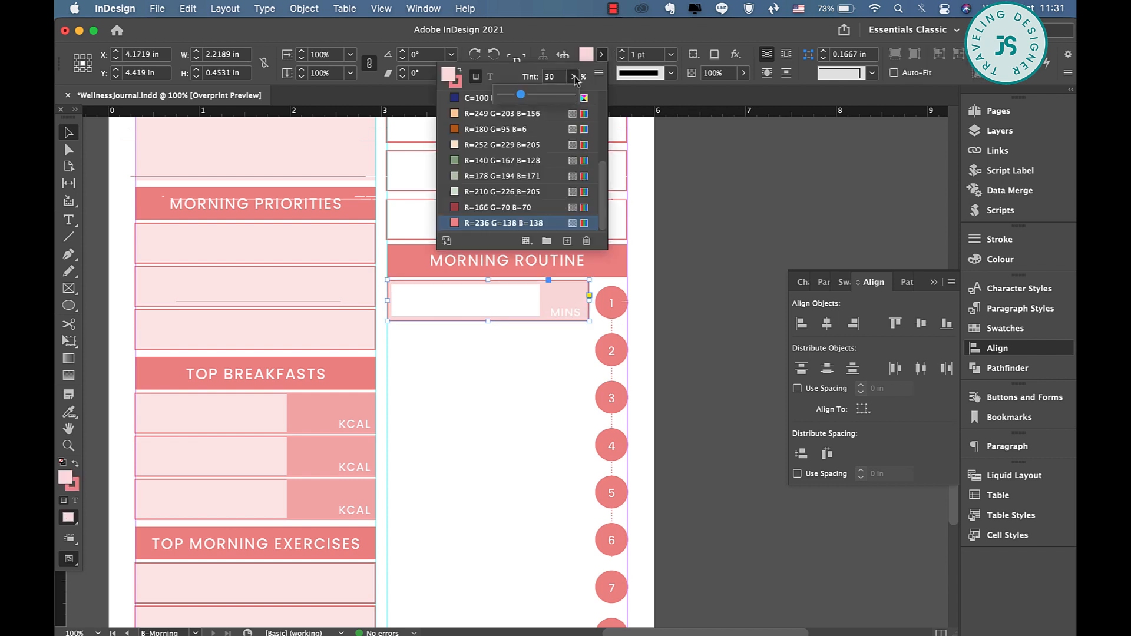
{"action": "left_click_drag", "start_coordinate": [530, 92], "coordinate": [546, 95]}
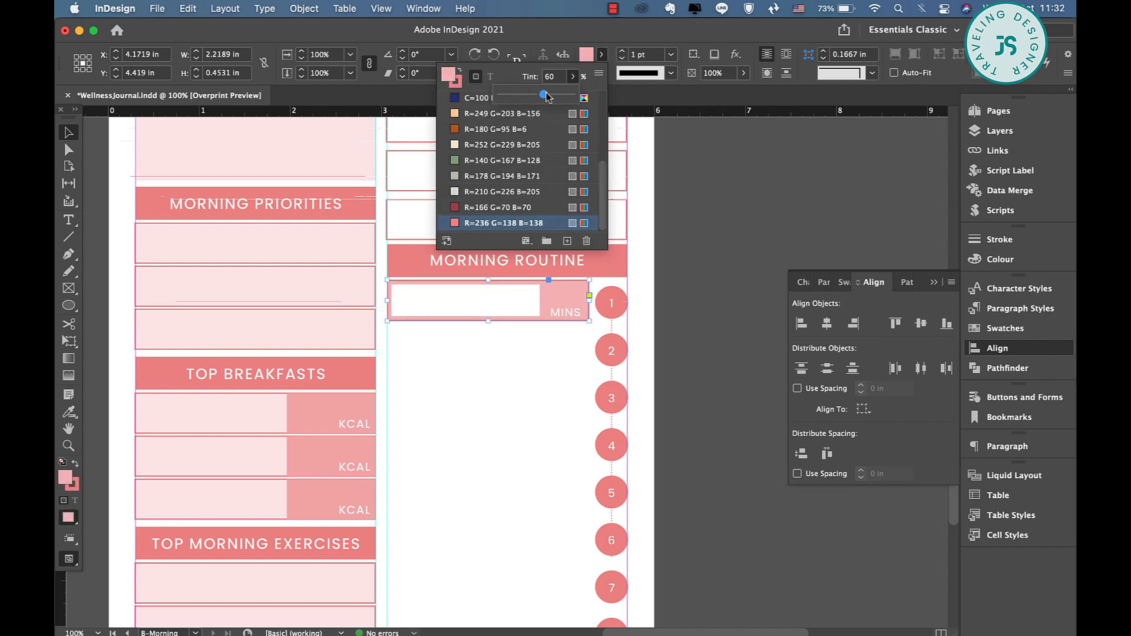
Check the fill tint of the first KCAL cell and match the outer MINS box's tint to it.
{"action": "left_click", "coordinate": [358, 394]}
{"action": "left_click", "coordinate": [356, 398]}
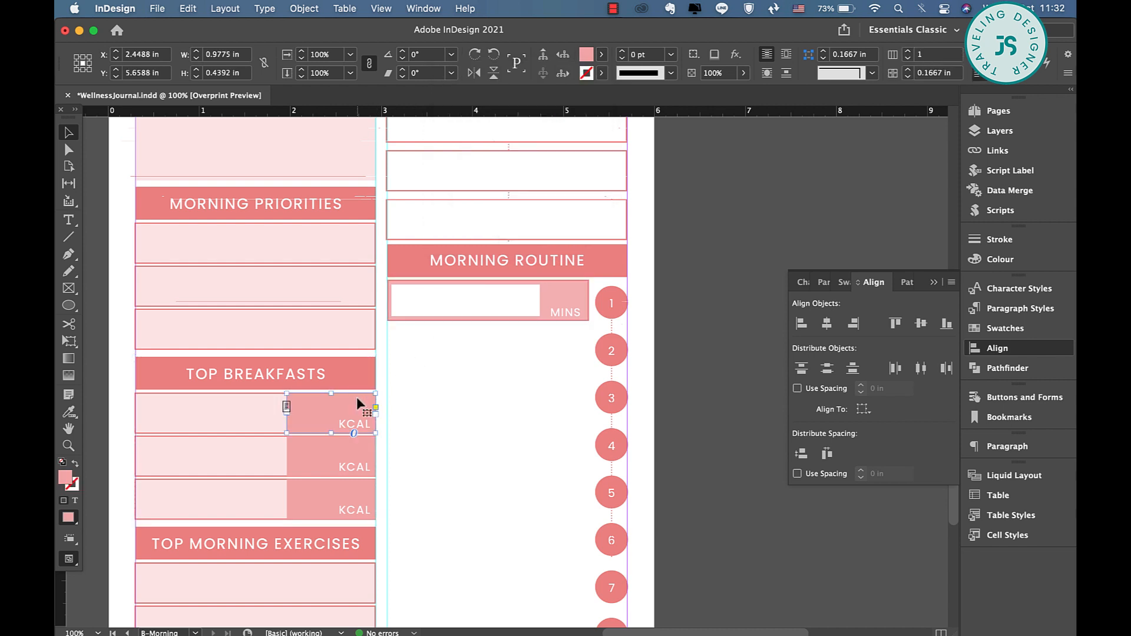
{"action": "left_click", "coordinate": [602, 54]}
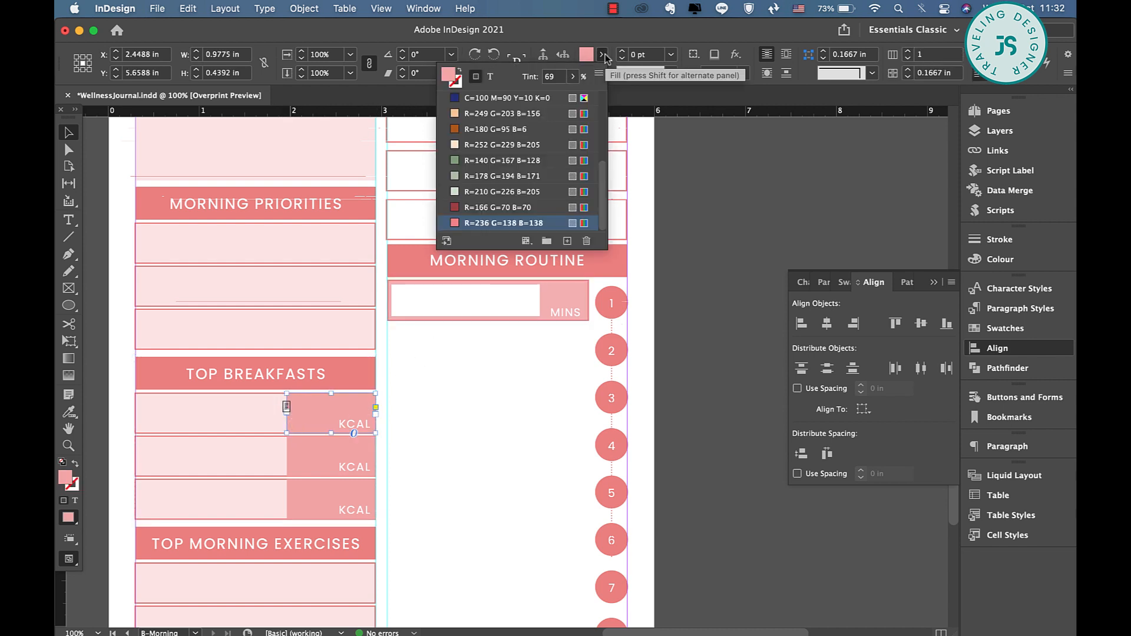
{"action": "left_click", "coordinate": [560, 297]}
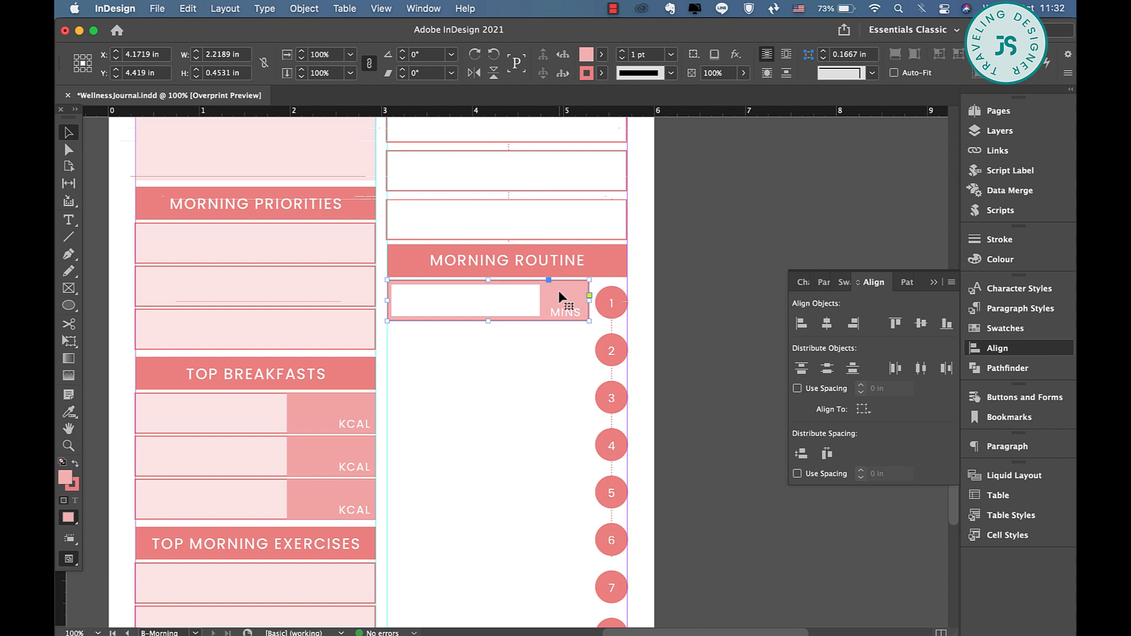
{"action": "left_click", "coordinate": [601, 54]}
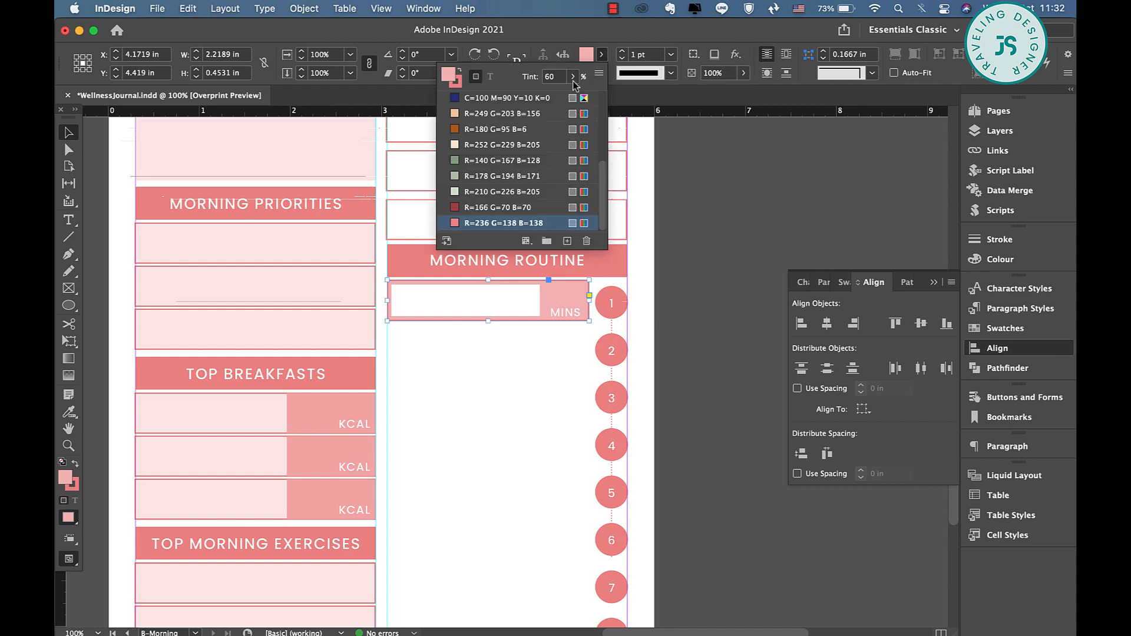
{"action": "left_click", "coordinate": [556, 77]}
{"action": "key", "text": "Return"}
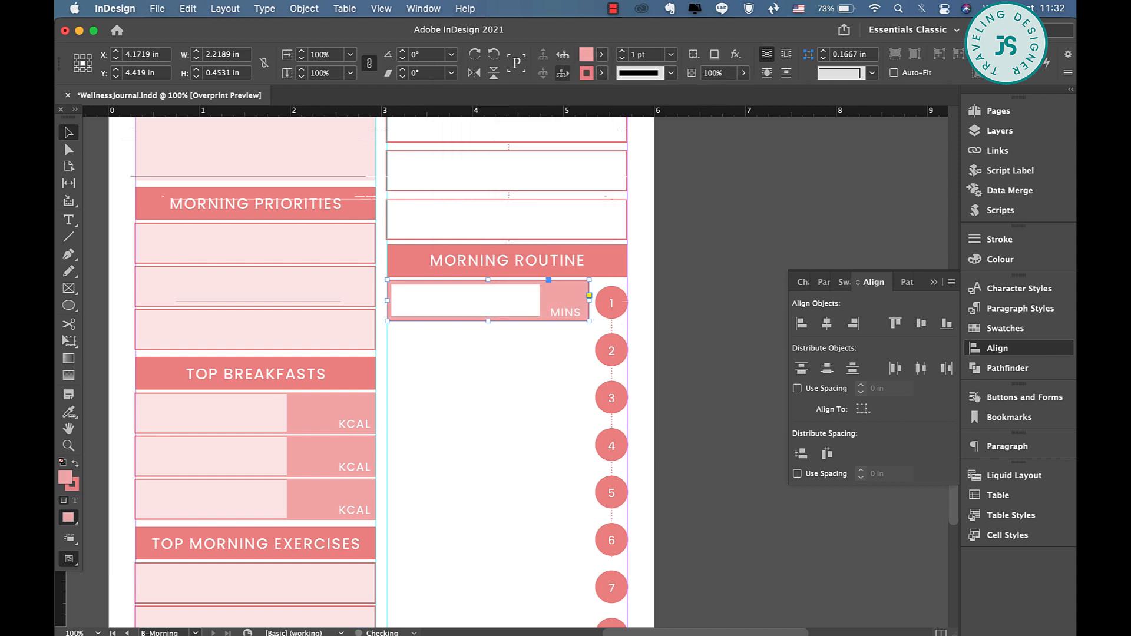
Group the routine box beside circle 1 with its inner box and MINS label.
{"action": "left_click", "coordinate": [557, 366]}
{"action": "left_click_drag", "start_coordinate": [536, 336], "coordinate": [461, 301]}
{"action": "key", "text": "super+g"}
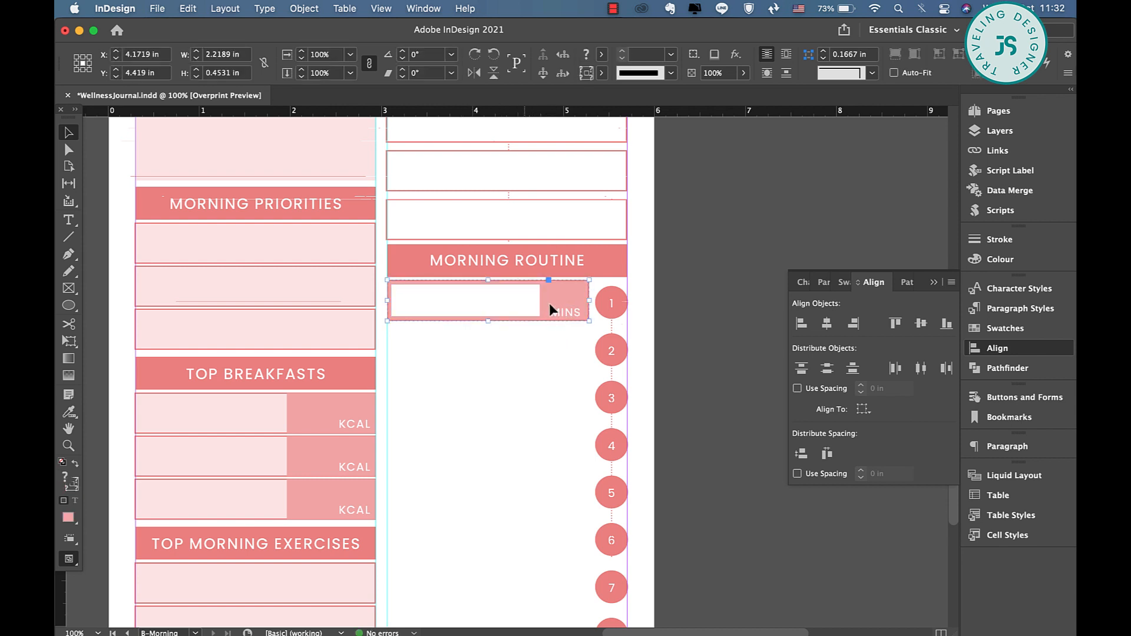
Place copies of the grouped MINS box beside circles 2, 3 and 4.
{"action": "left_click_drag", "start_coordinate": [550, 303], "coordinate": [528, 400]}
{"action": "key", "text": "Down"}
{"action": "key", "text": "Down"}
{"action": "key", "text": "Down"}
{"action": "key", "text": "Down"}
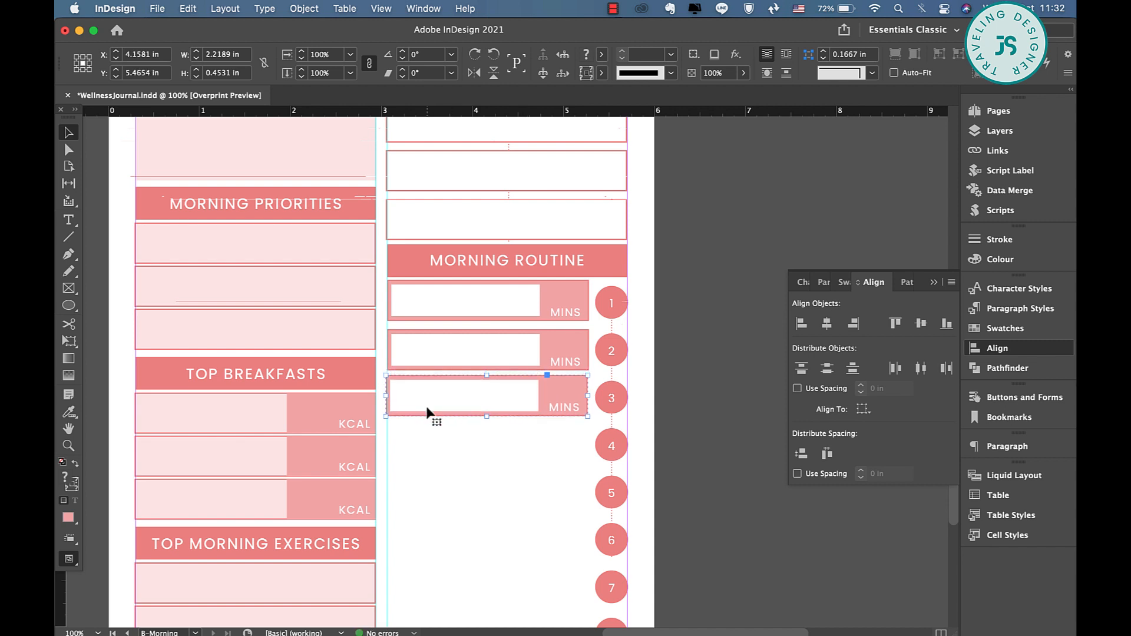
{"action": "key", "text": "Right"}
{"action": "left_click_drag", "start_coordinate": [429, 411], "coordinate": [431, 464]}
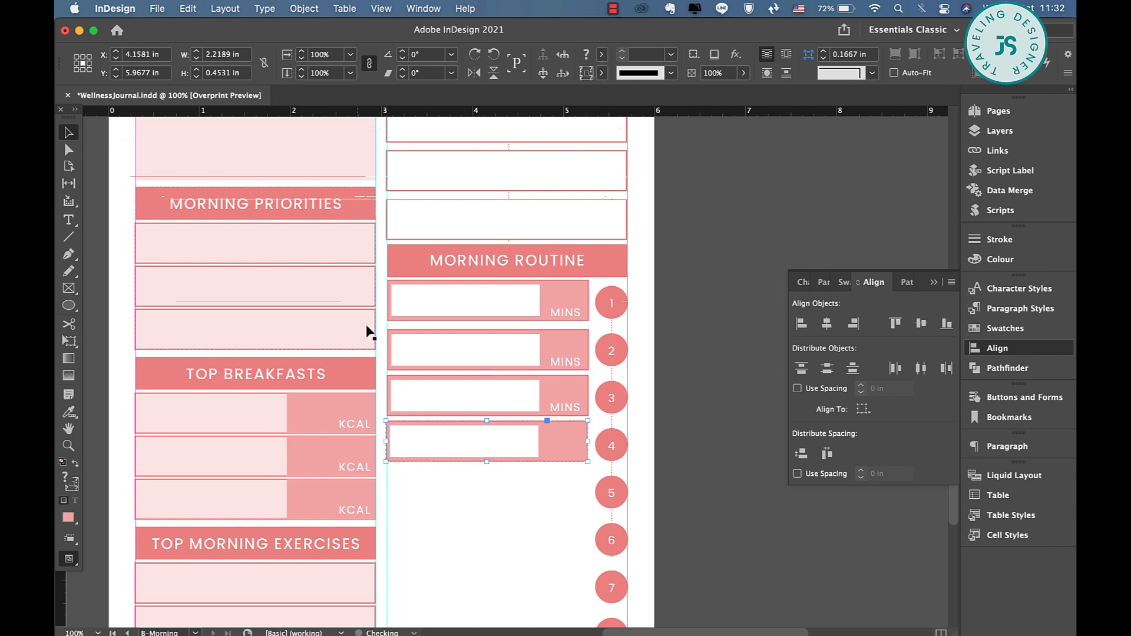
Copy the first four MINS boxes as a set beside circles 5 to 8.
{"action": "left_click_drag", "start_coordinate": [381, 308], "coordinate": [501, 624]}
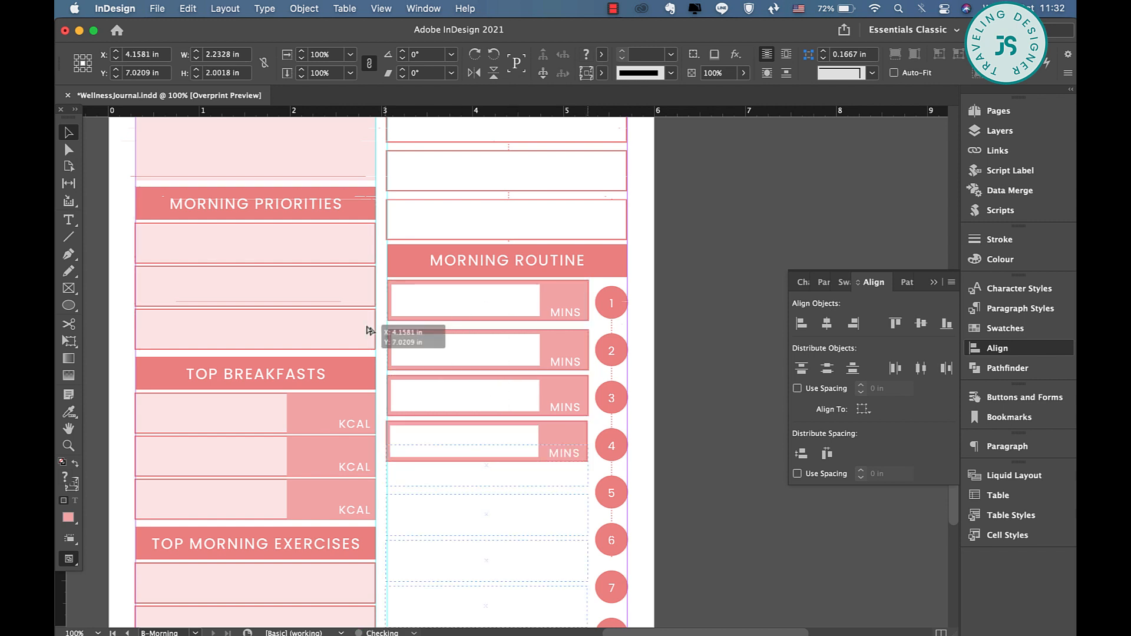
{"action": "left_click_drag", "start_coordinate": [369, 331], "coordinate": [565, 590]}
{"action": "scroll", "coordinate": [566, 589], "scroll_direction": "down", "scroll_amount": 5}
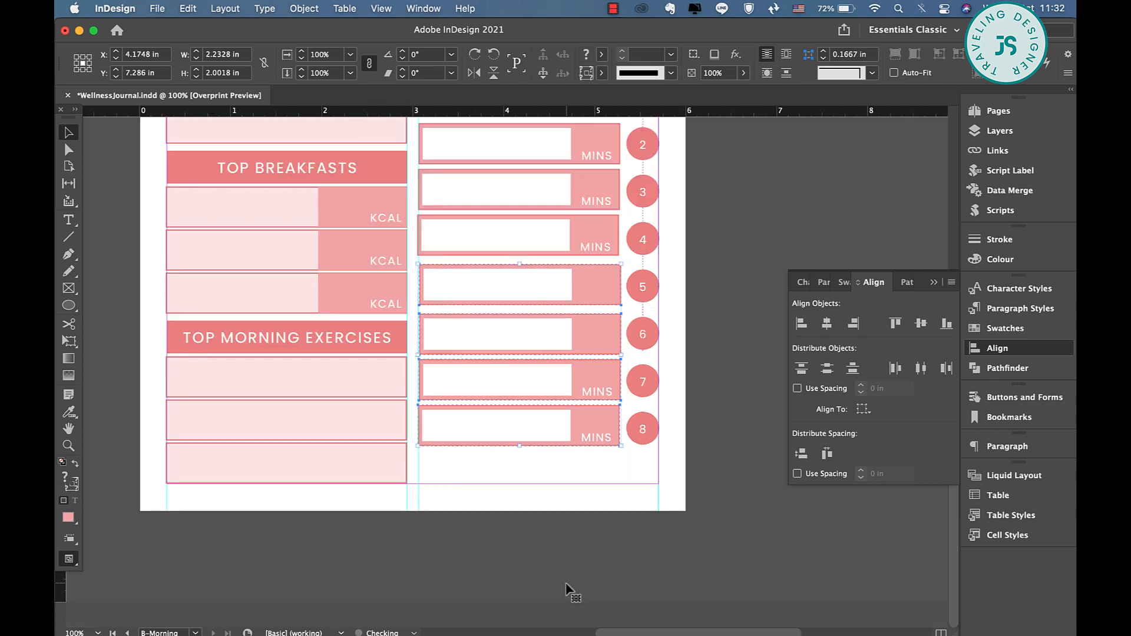
{"action": "scroll", "coordinate": [566, 589], "scroll_direction": "up", "scroll_amount": 3}
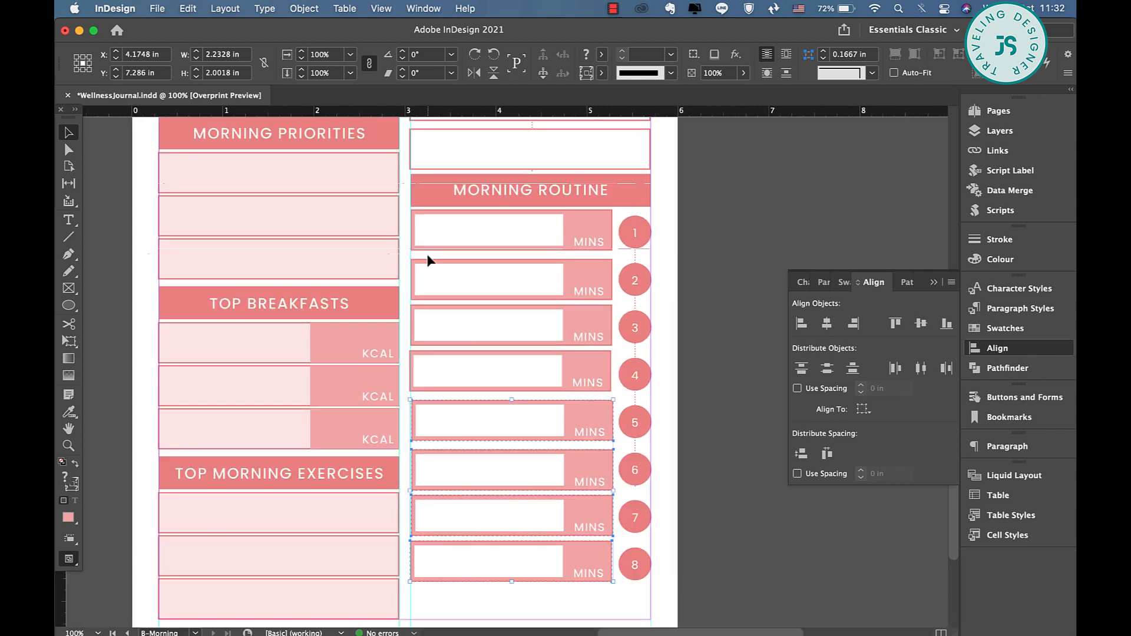
Left-align all eight MINS boxes and space them evenly down the Morning Routine list.
{"action": "left_click_drag", "start_coordinate": [560, 579], "coordinate": [404, 231]}
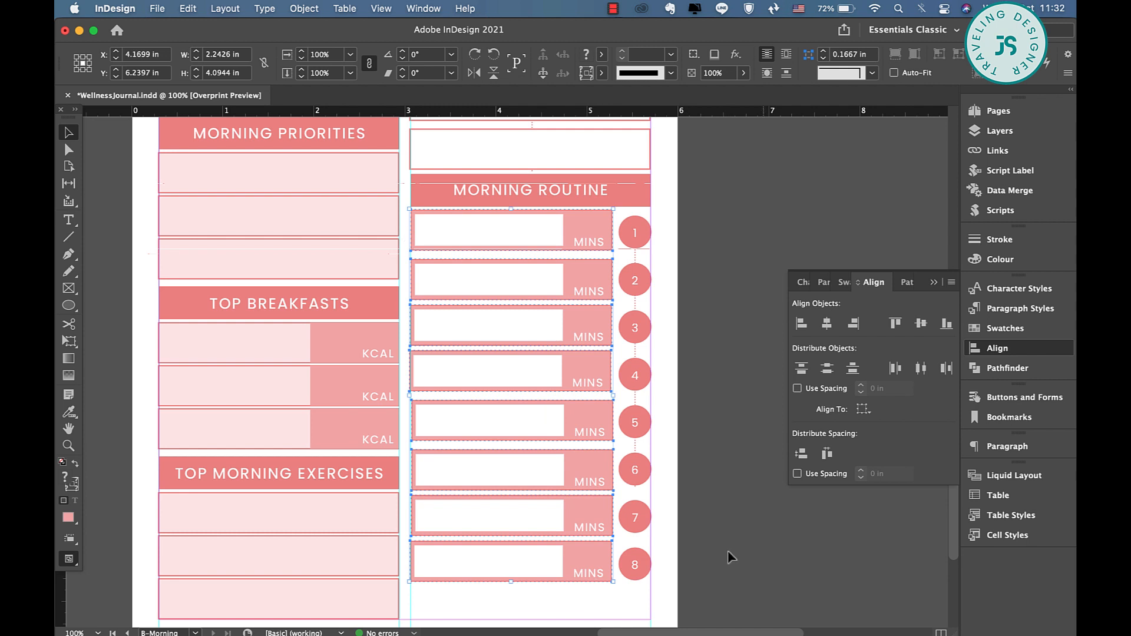
{"action": "left_click", "coordinate": [801, 454]}
{"action": "left_click", "coordinate": [758, 417]}
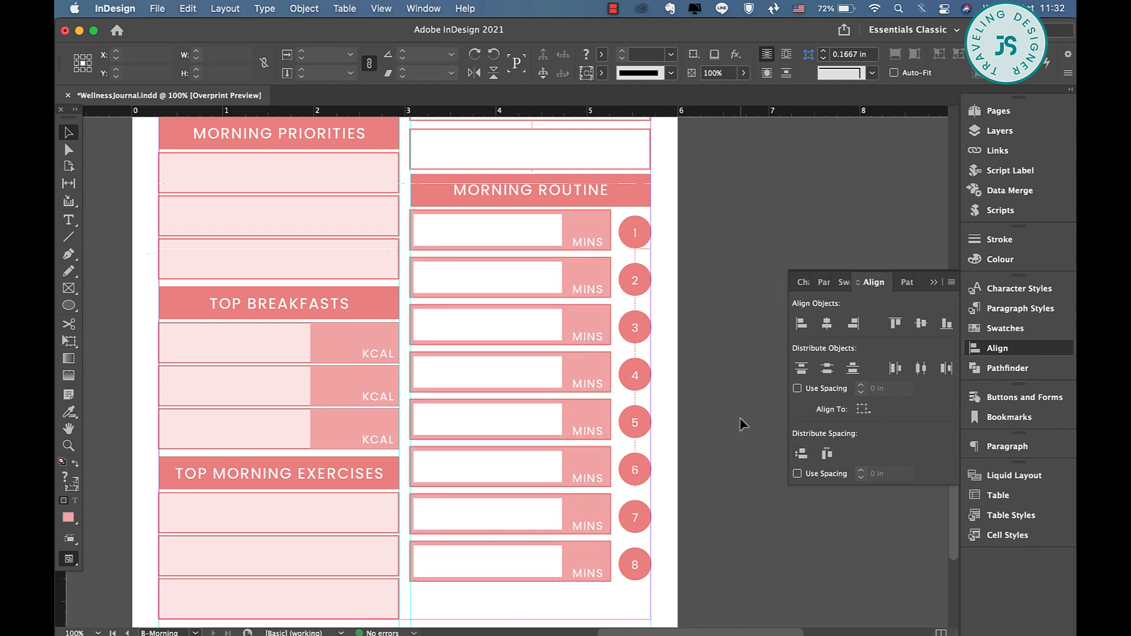
Draw a horizontal line about 2.64 in long below routine box 8, spanning the column beside Top Morning Exercises.
{"action": "scroll", "coordinate": [494, 349], "scroll_direction": "down", "scroll_amount": 3}
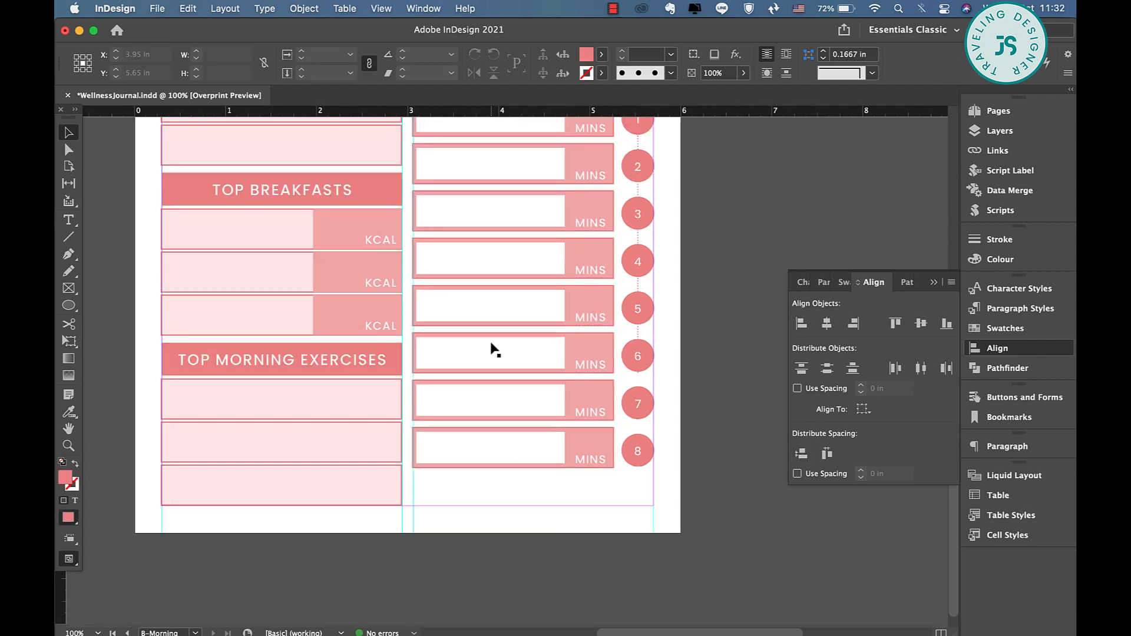
{"action": "left_click", "coordinate": [69, 236]}
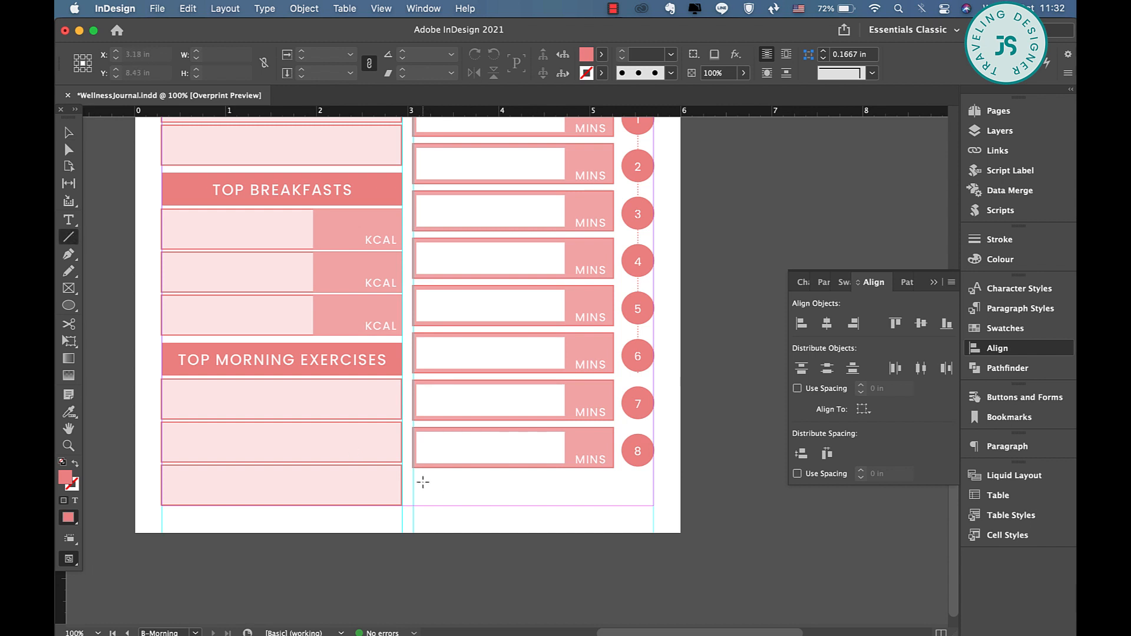
{"action": "left_click_drag", "start_coordinate": [415, 478], "coordinate": [654, 477]}
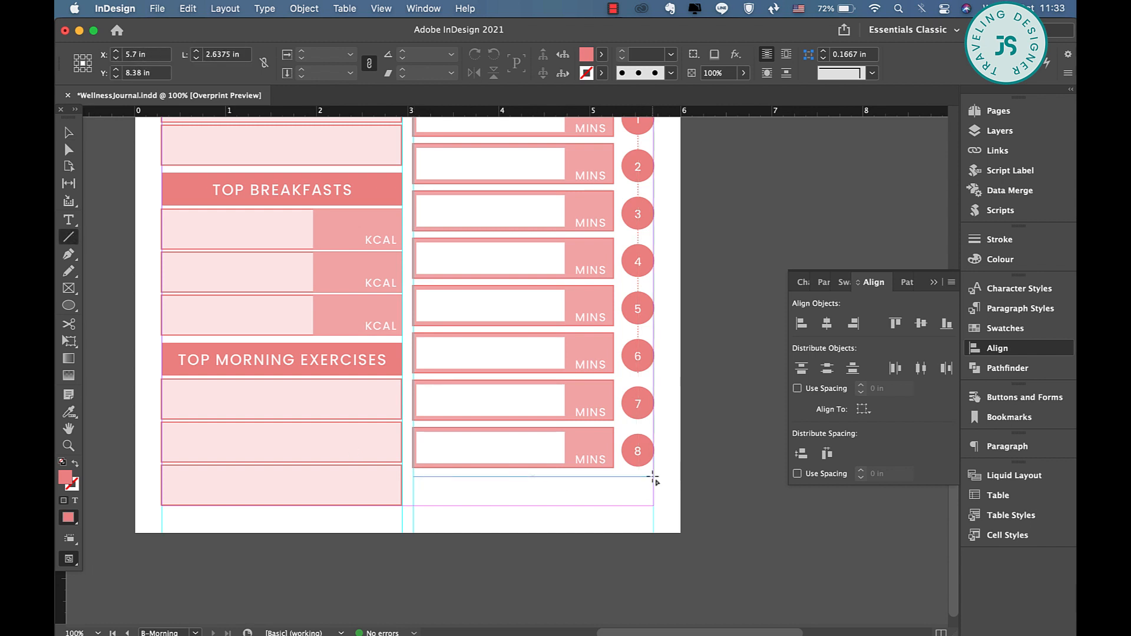
Give the line a solid 2 pt pink stroke and place a copy of it on the page's bottom margin.
{"action": "left_click", "coordinate": [601, 54]}
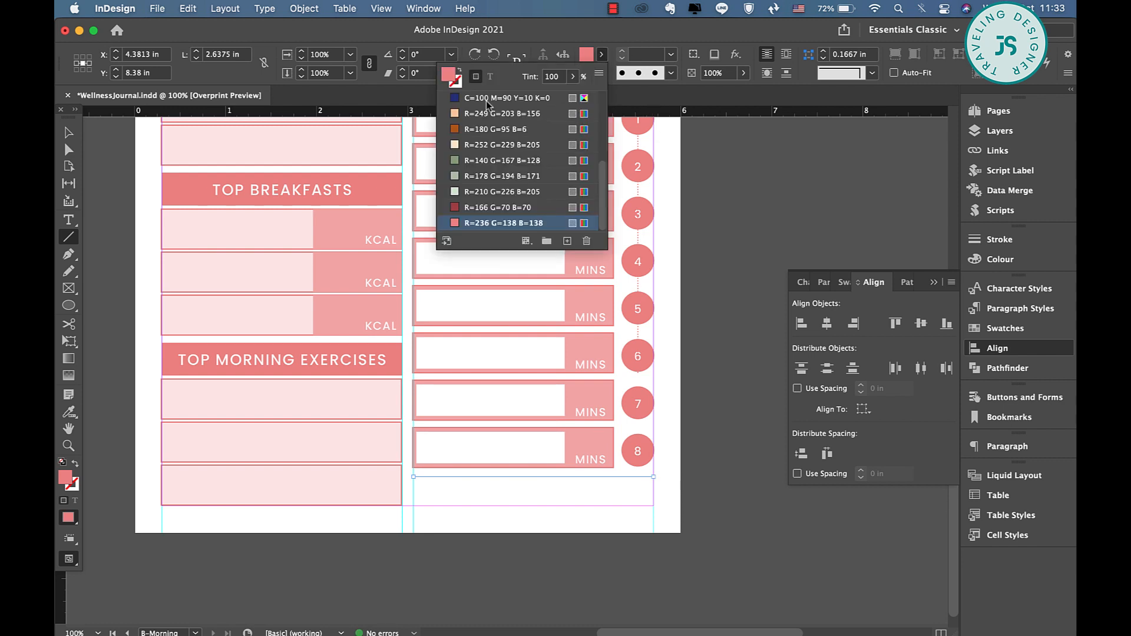
{"action": "left_click", "coordinate": [670, 74]}
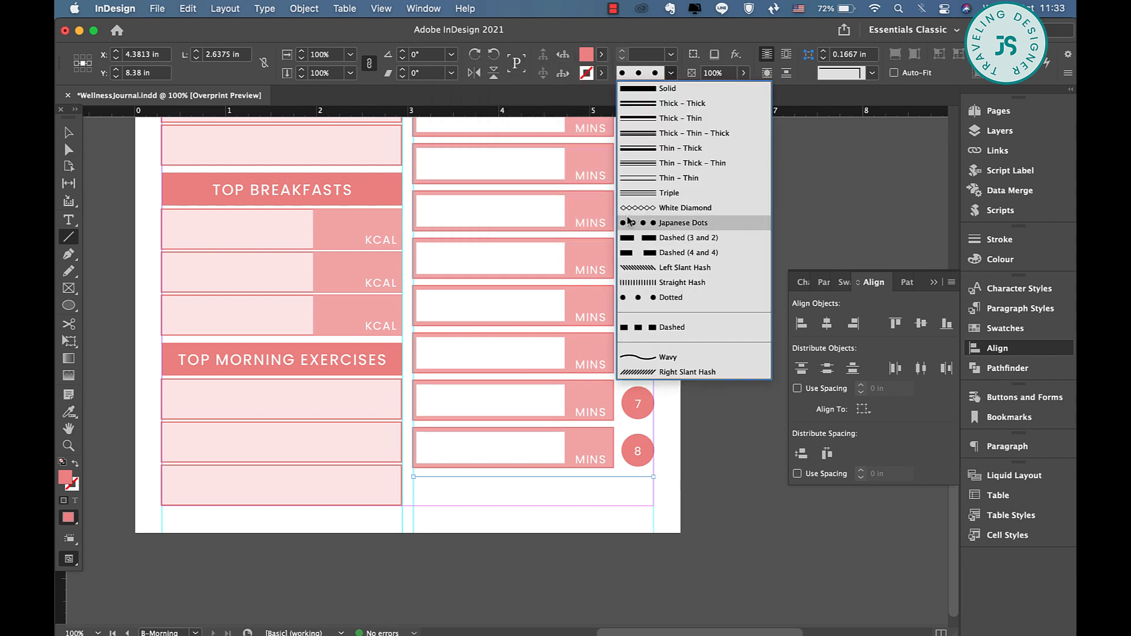
{"action": "left_click", "coordinate": [664, 91]}
{"action": "left_click", "coordinate": [671, 55]}
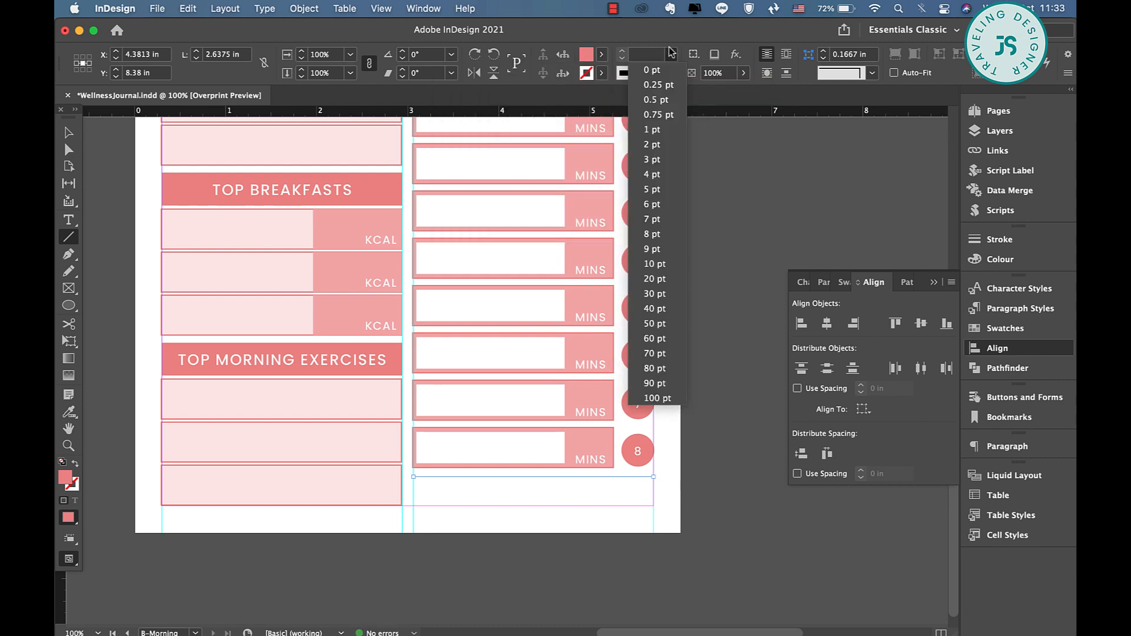
{"action": "left_click", "coordinate": [652, 144]}
{"action": "key", "text": "v"}
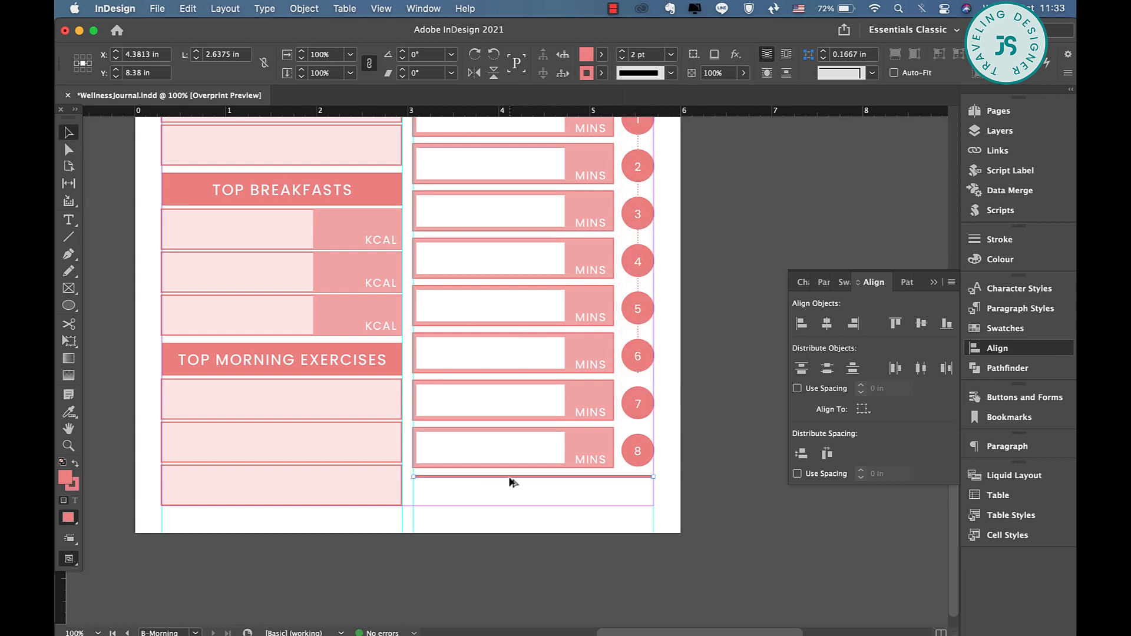
{"action": "left_click_drag", "start_coordinate": [509, 482], "coordinate": [509, 509]}
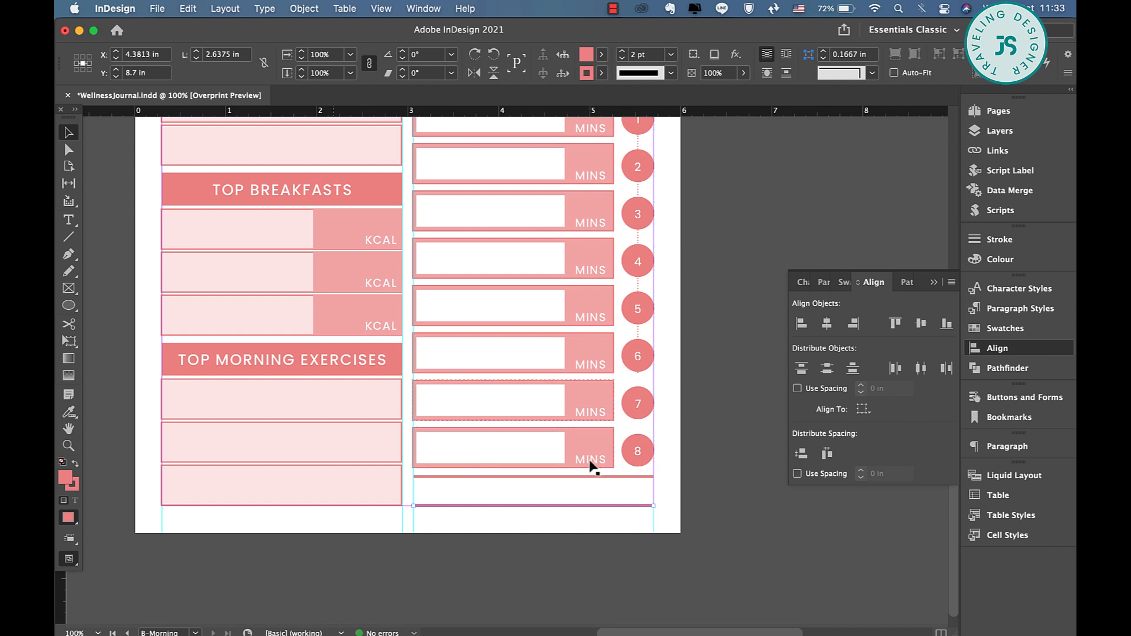
Copy the TOP MORNING EXERCISES heading text between the two lines and change its wording to TOTAL.
{"action": "left_click", "coordinate": [318, 359]}
{"action": "left_click_drag", "start_coordinate": [628, 487], "coordinate": [570, 492]}
{"action": "triple_click", "coordinate": [567, 490]}
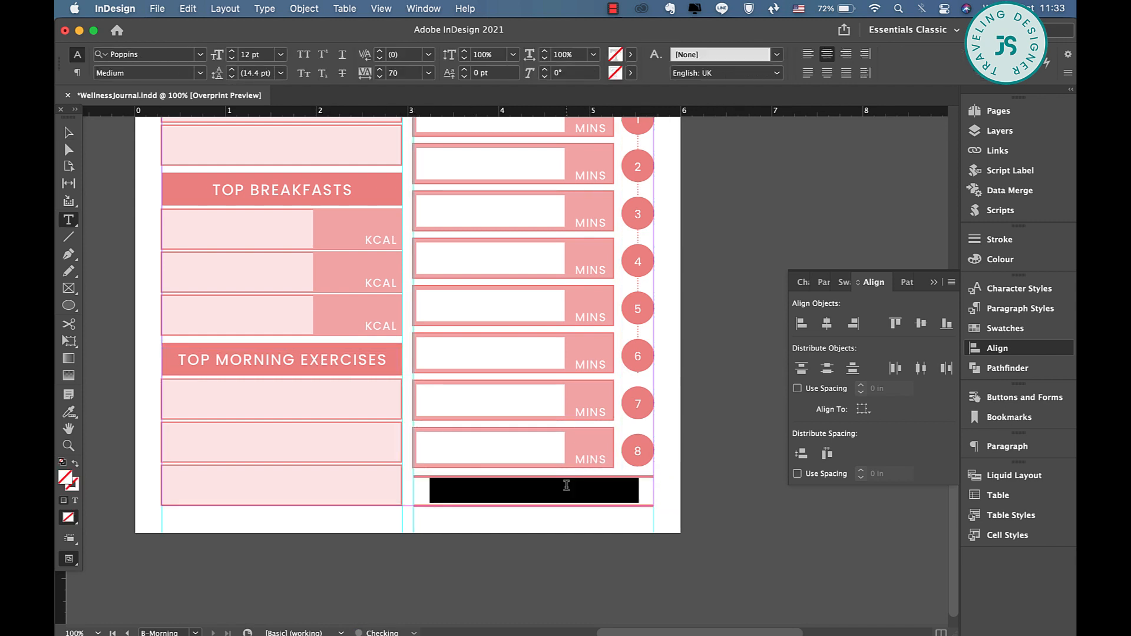
{"action": "type", "text": "TOTAL"}
Colour the TOTAL text black and set its tracking to 50.
{"action": "double_click", "coordinate": [564, 498]}
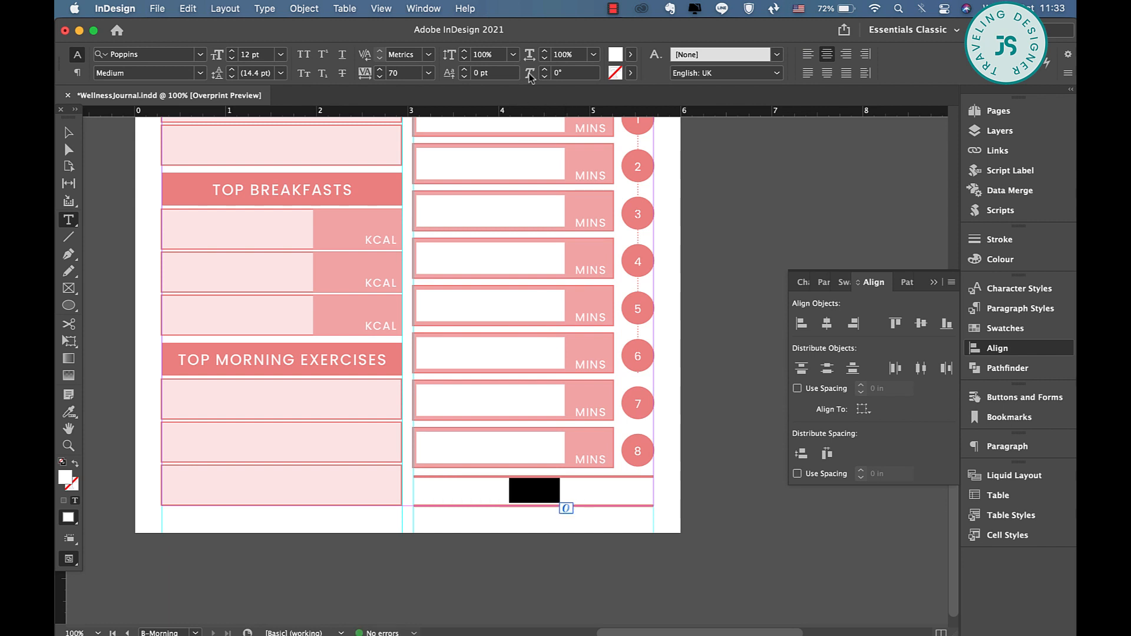
{"action": "left_click", "coordinate": [632, 54]}
{"action": "left_click", "coordinate": [510, 146]}
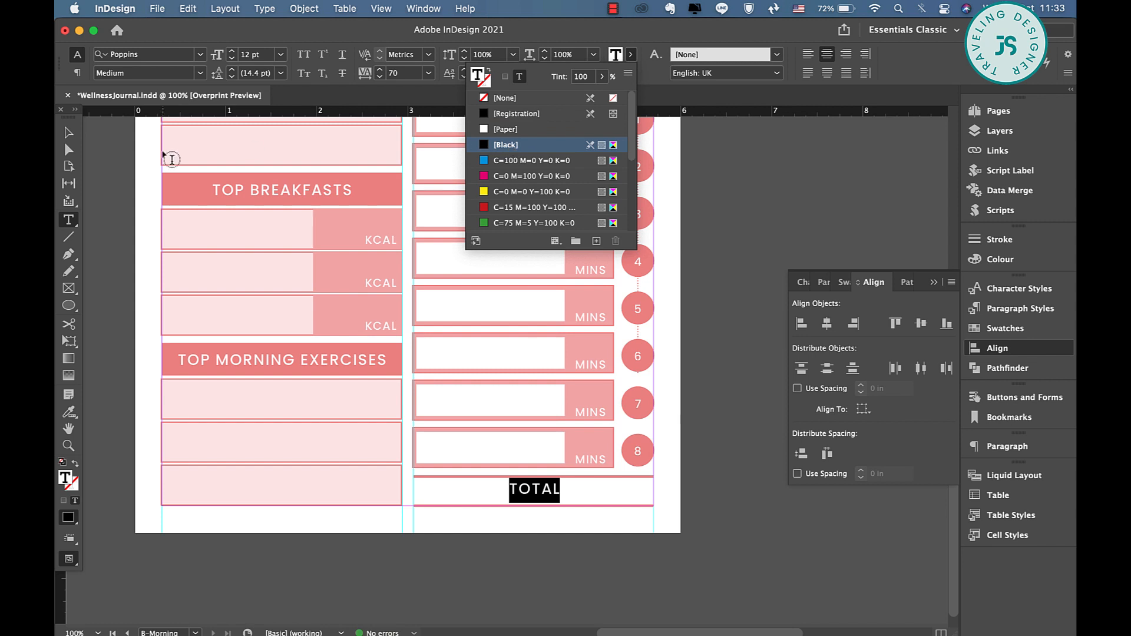
{"action": "double_click", "coordinate": [380, 76]}
{"action": "key", "text": "Escape"}
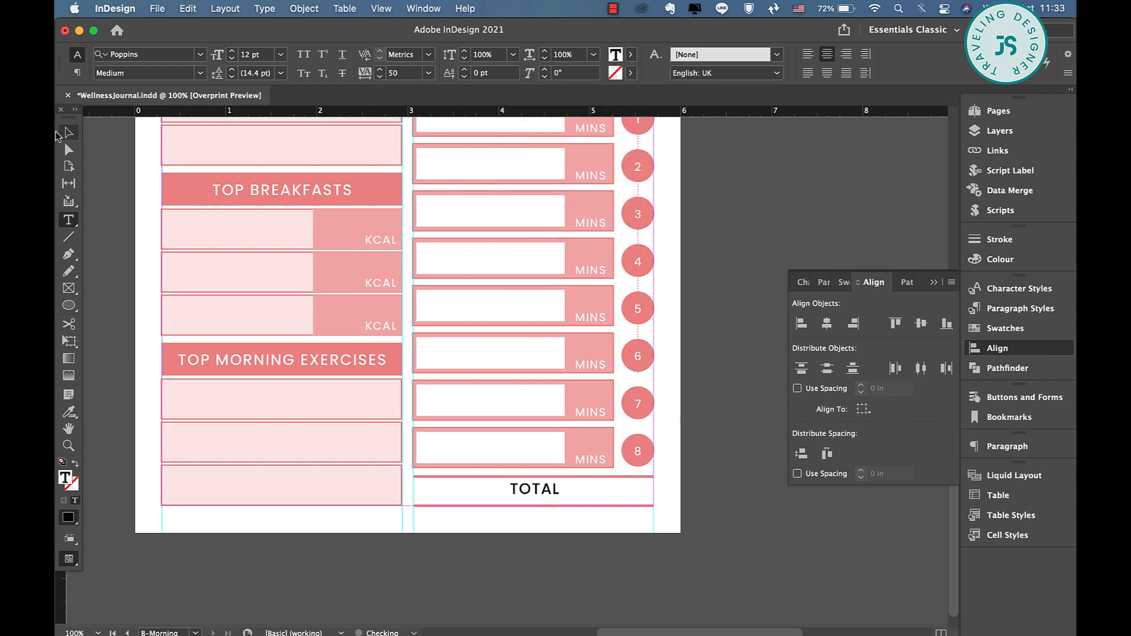
Extend the label between the two lines to read TOTAL MINS.
{"action": "left_click_drag", "start_coordinate": [551, 493], "coordinate": [532, 494]}
{"action": "double_click", "coordinate": [551, 489]}
{"action": "type", "text": "MINS"}
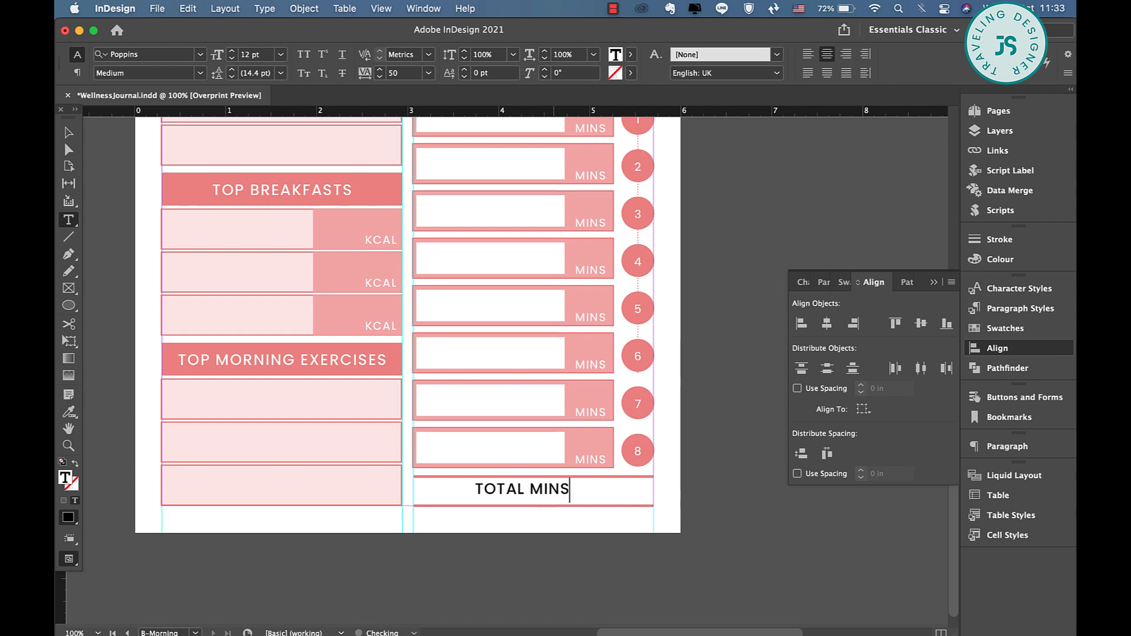
Colour the TOTAL MINS text with the pink swatch R=236 G=138 B=138.
{"action": "key", "text": "super+a"}
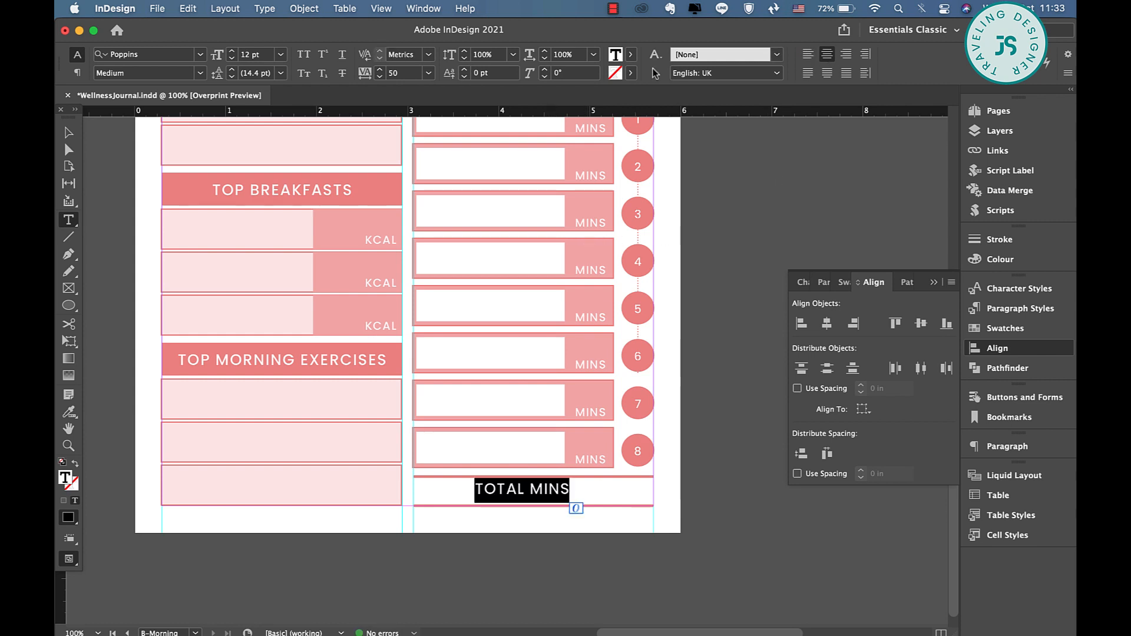
{"action": "left_click", "coordinate": [631, 54]}
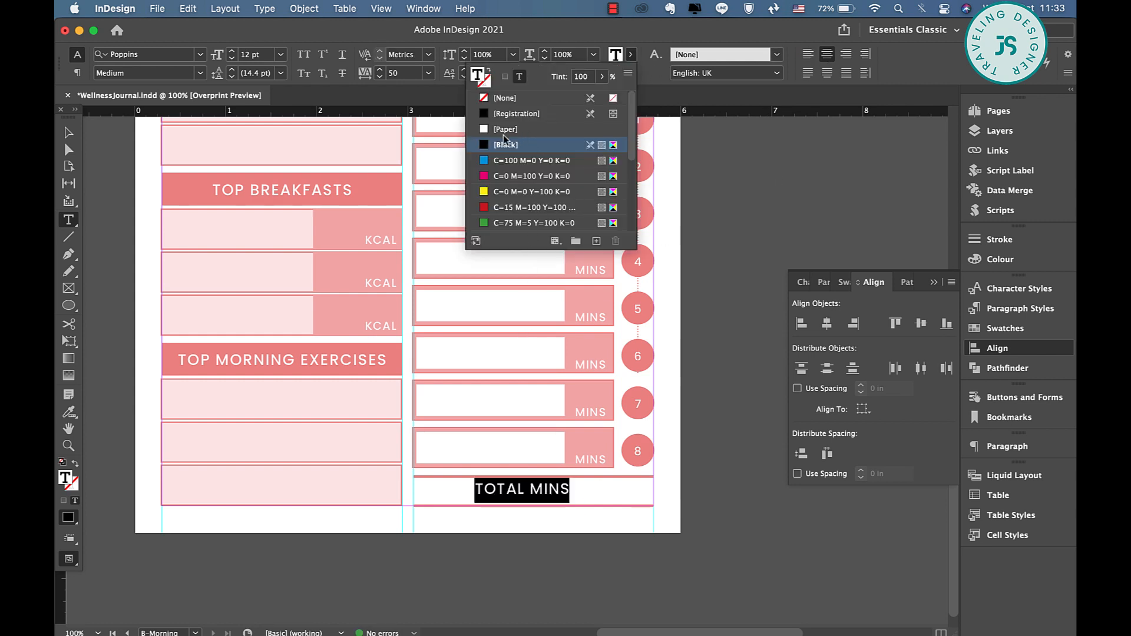
{"action": "scroll", "coordinate": [505, 139], "scroll_direction": "down", "scroll_amount": 10}
{"action": "left_click", "coordinate": [516, 223]}
{"action": "left_click", "coordinate": [74, 134]}
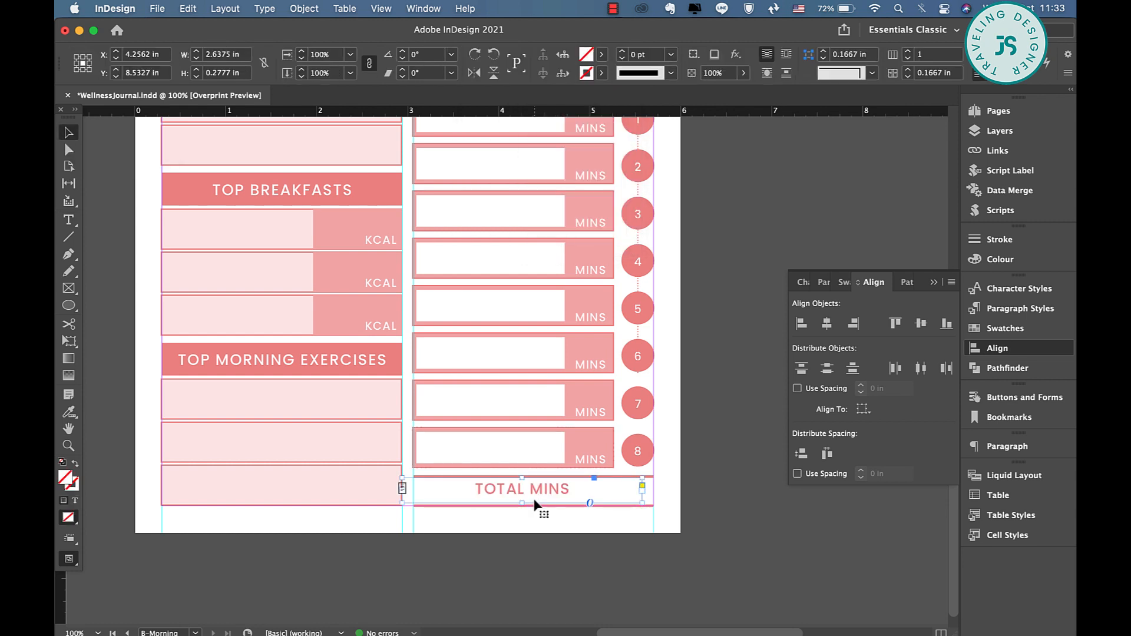
Fit the TOTAL MINS frame to its text and lower it slightly between the two lines.
{"action": "double_click", "coordinate": [640, 505]}
{"action": "left_click_drag", "start_coordinate": [491, 492], "coordinate": [547, 497]}
{"action": "left_click", "coordinate": [583, 519]}
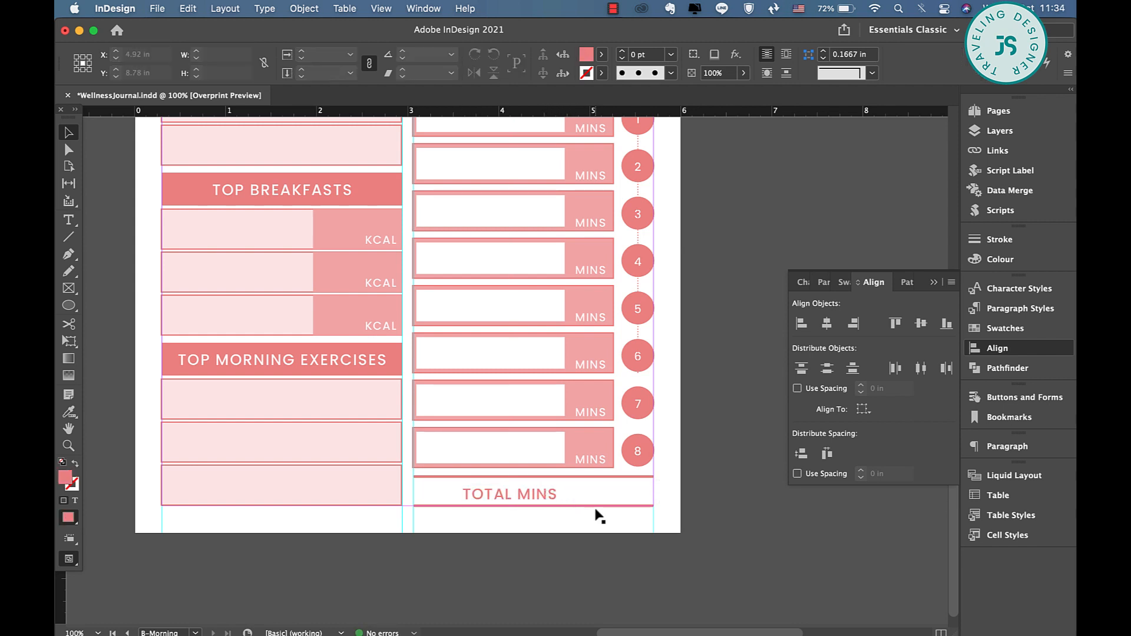
Colour the script word Routine in the page title with the pink swatch R=236 G=138 B=138.
{"action": "scroll", "coordinate": [596, 513], "scroll_direction": "up", "scroll_amount": 10}
{"action": "scroll", "coordinate": [599, 511], "scroll_direction": "down", "scroll_amount": 5}
{"action": "double_click", "coordinate": [506, 189]}
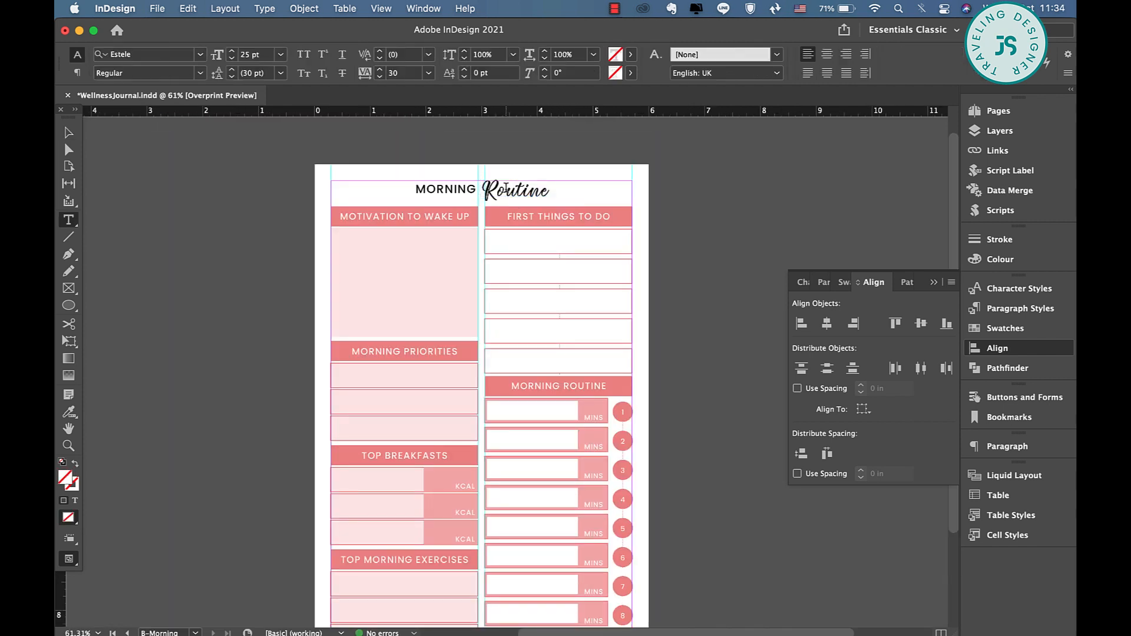
{"action": "double_click", "coordinate": [506, 188]}
{"action": "left_click", "coordinate": [631, 54]}
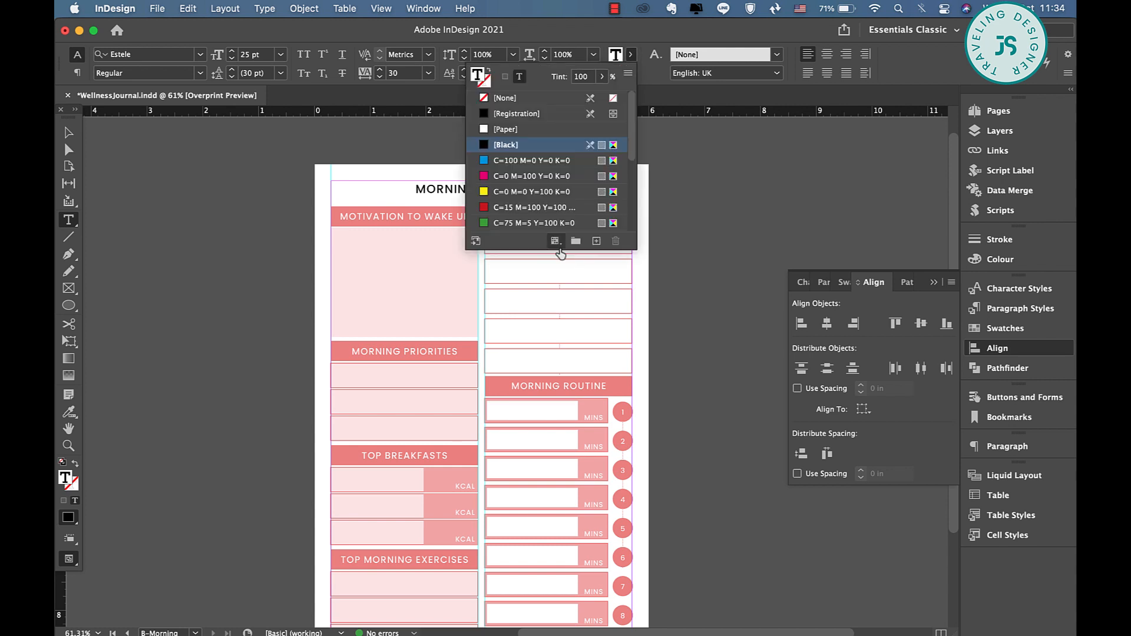
{"action": "scroll", "coordinate": [565, 222], "scroll_direction": "down", "scroll_amount": 5}
{"action": "left_click", "coordinate": [537, 223]}
Colour the word MORNING in the page title with the pink swatch R=236 G=138 B=138.
{"action": "double_click", "coordinate": [440, 188]}
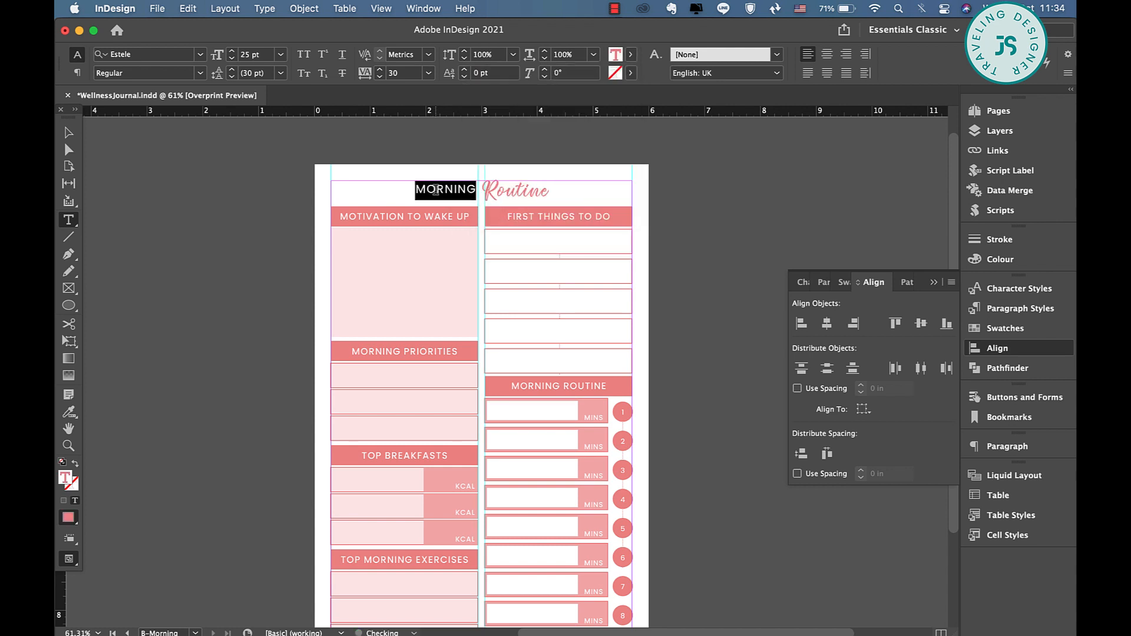
{"action": "left_click", "coordinate": [630, 55]}
{"action": "scroll", "coordinate": [566, 194], "scroll_direction": "down", "scroll_amount": 5}
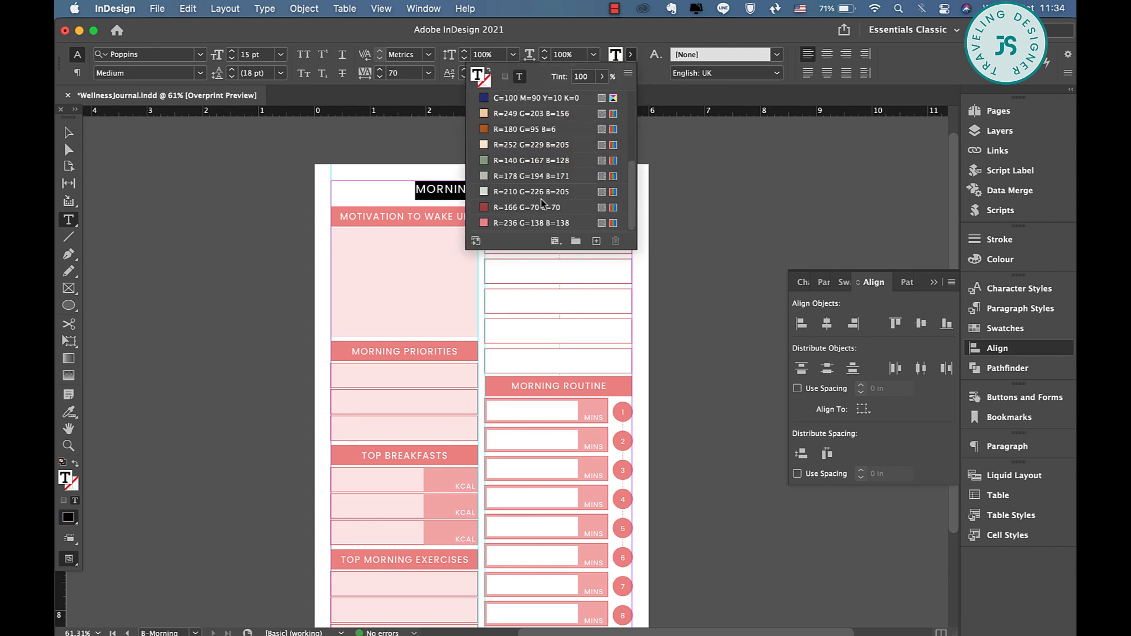
{"action": "left_click", "coordinate": [508, 224]}
{"action": "left_click", "coordinate": [69, 133]}
{"action": "left_click", "coordinate": [299, 275]}
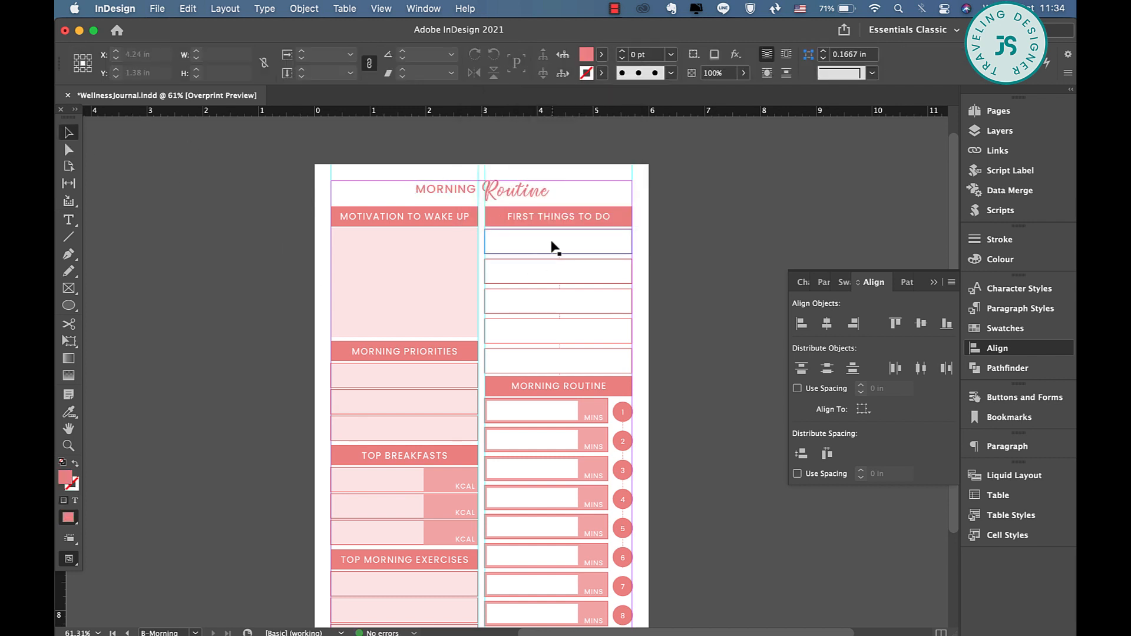
Save the document and preview the finished Morning Routine page without guides.
{"action": "key", "text": "super+s"}
{"action": "key", "text": "w"}
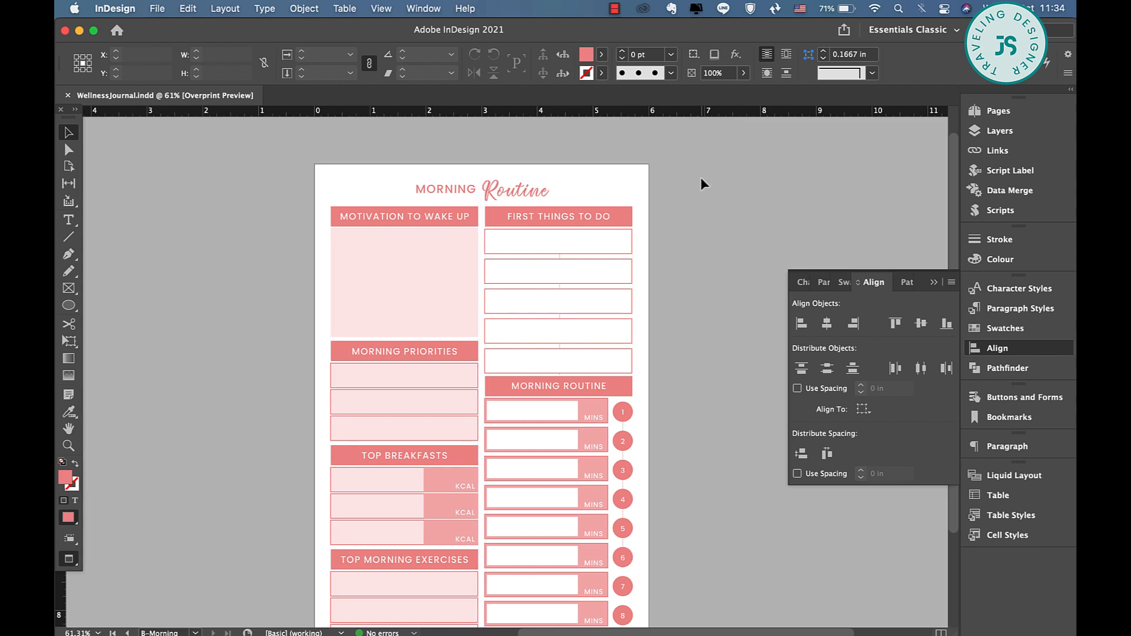
{"action": "scroll", "coordinate": [701, 178], "scroll_direction": "down", "scroll_amount": 5}
{"action": "scroll", "coordinate": [495, 362], "scroll_direction": "up", "scroll_amount": 4}
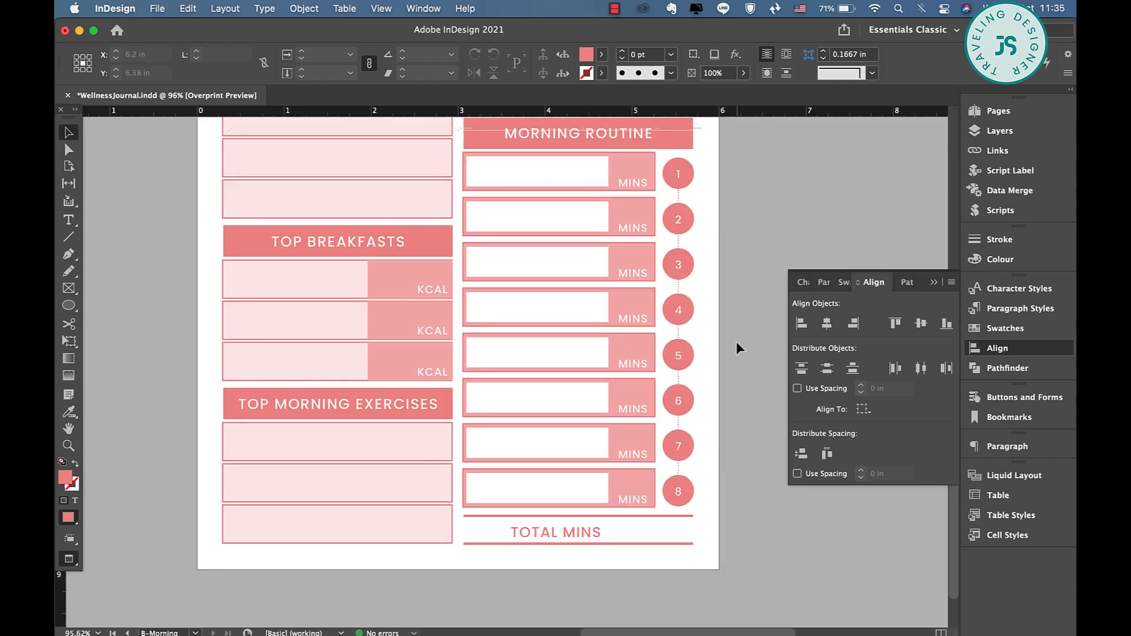
{"action": "key", "text": "super+s"}
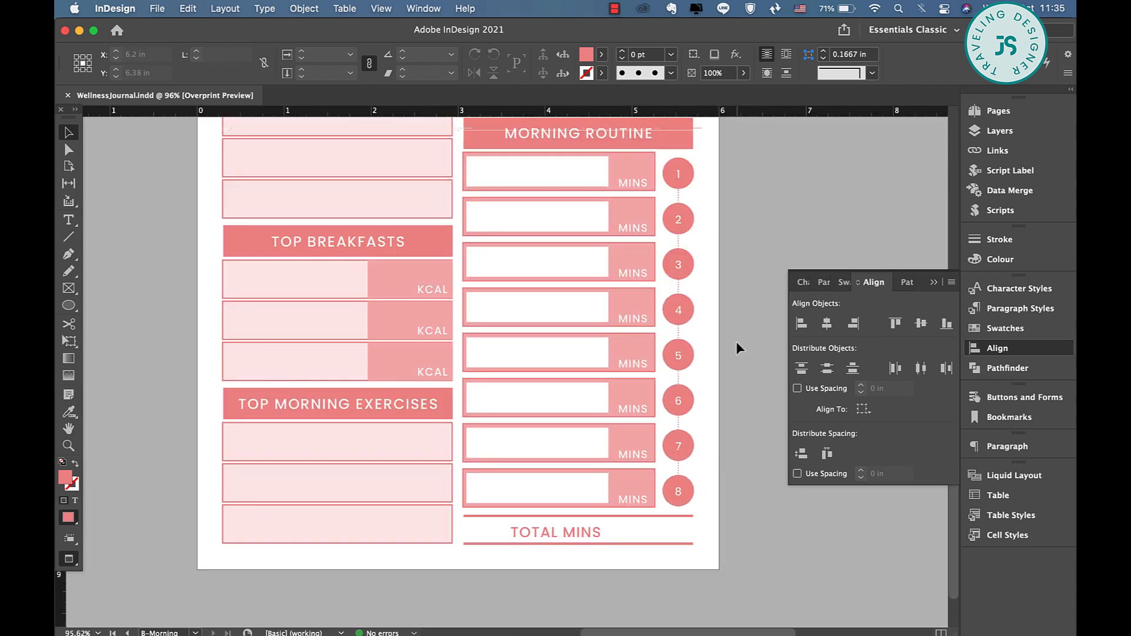
{"action": "scroll", "coordinate": [639, 360], "scroll_direction": "down", "scroll_amount": 5}
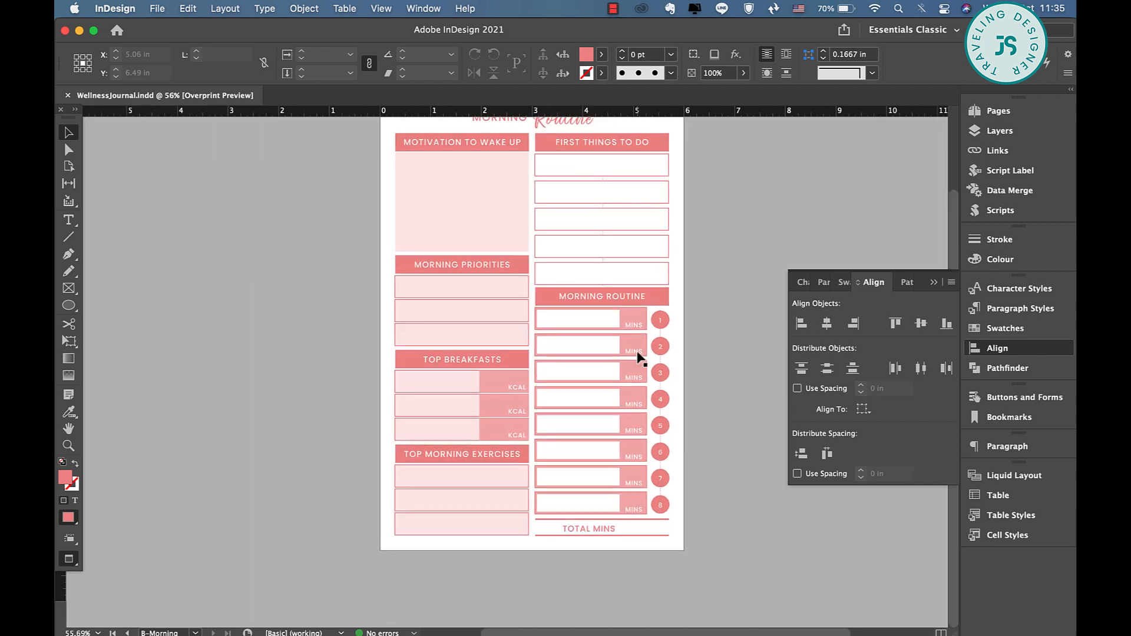
{"action": "scroll", "coordinate": [639, 357], "scroll_direction": "up", "scroll_amount": 2}
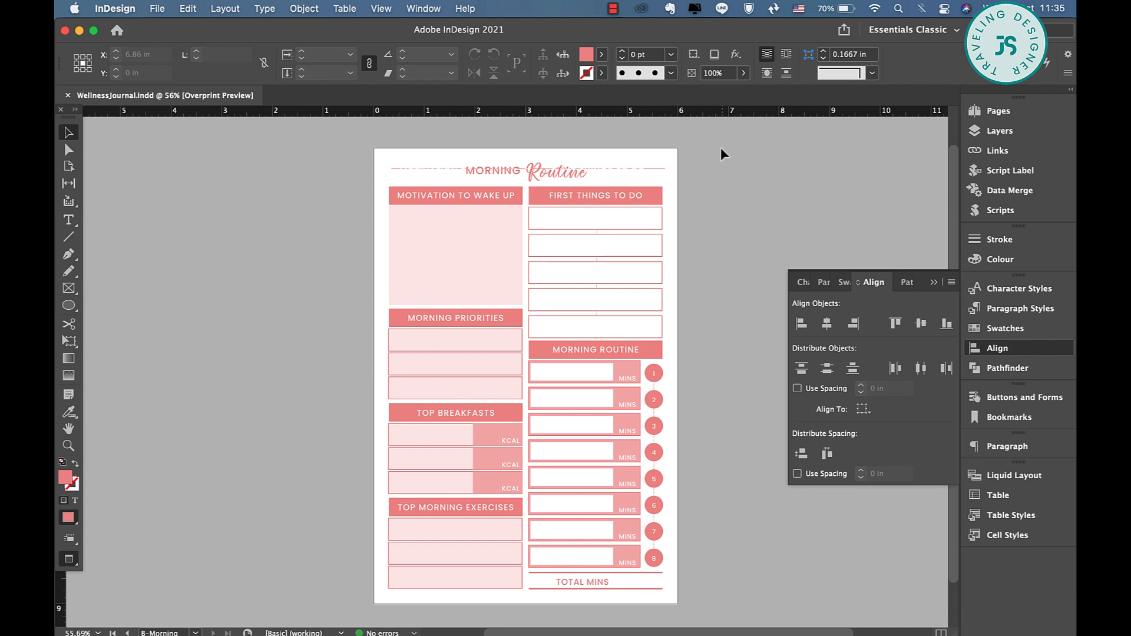
{"action": "scroll", "coordinate": [613, 165], "scroll_direction": "up", "scroll_amount": 1}
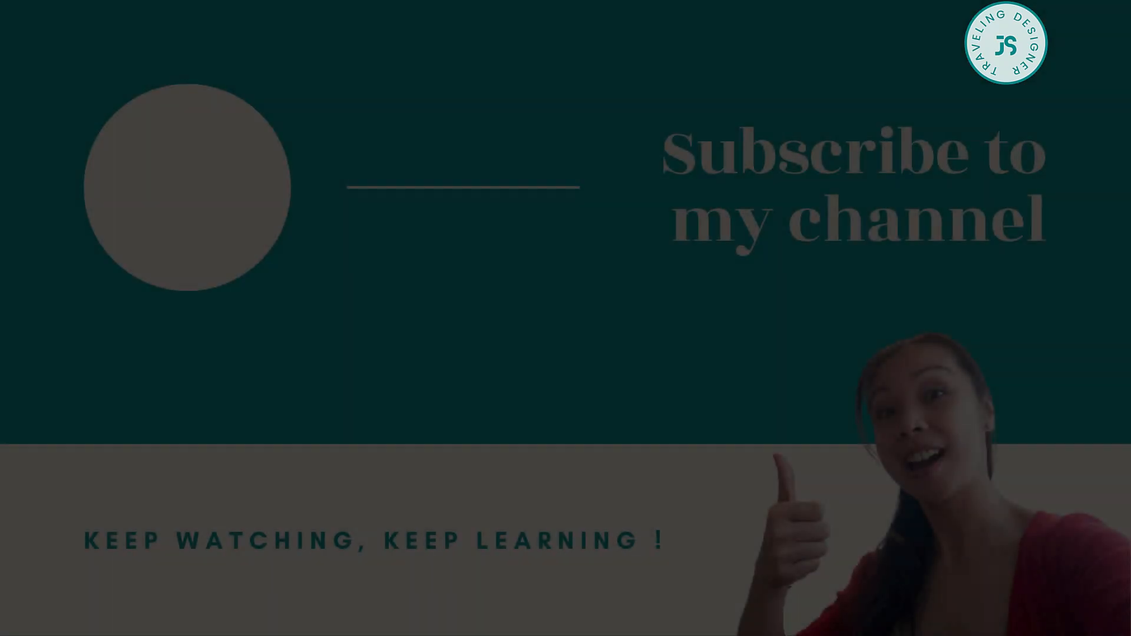